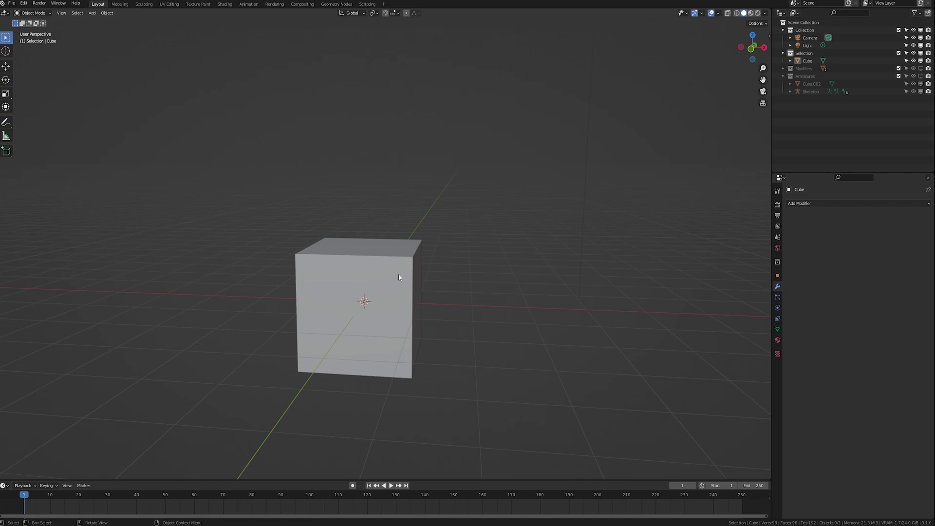
# Step: Add three vertex groups to the cube
pyautogui.click(399, 277)
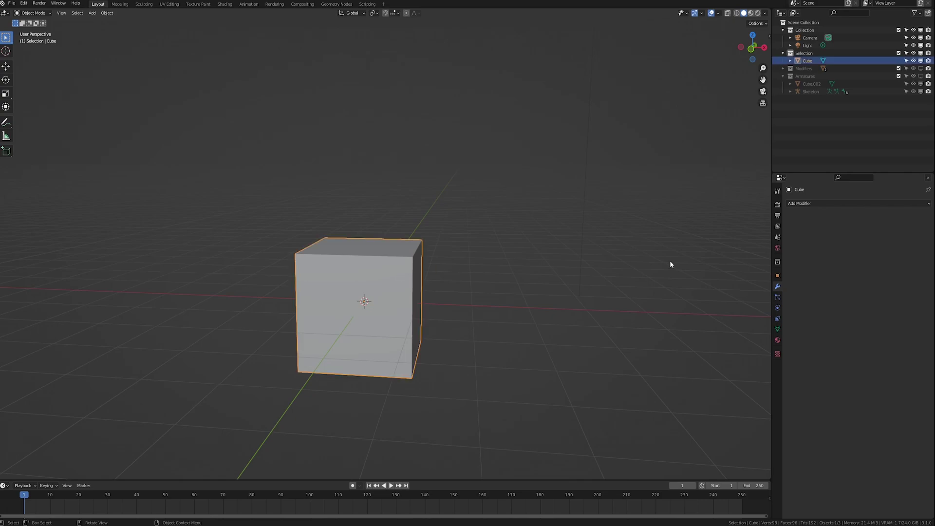
pyautogui.click(777, 330)
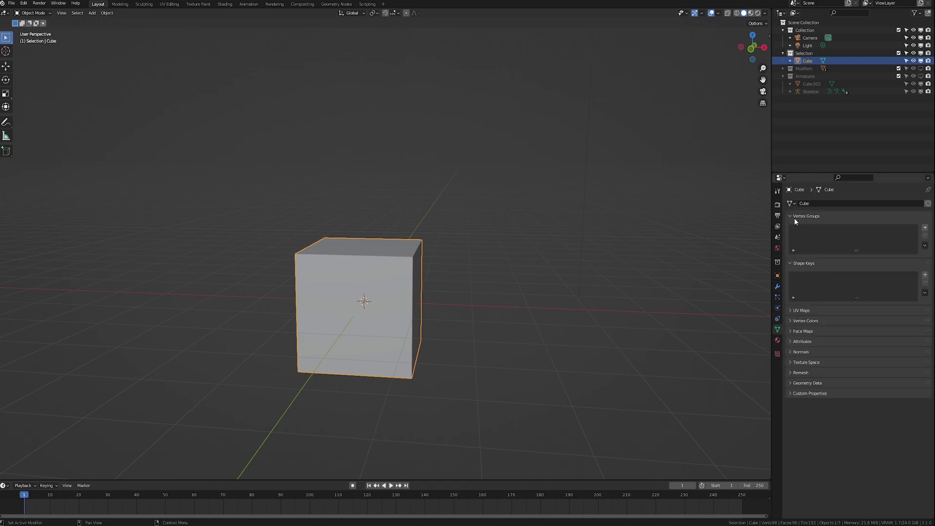
pyautogui.click(924, 227)
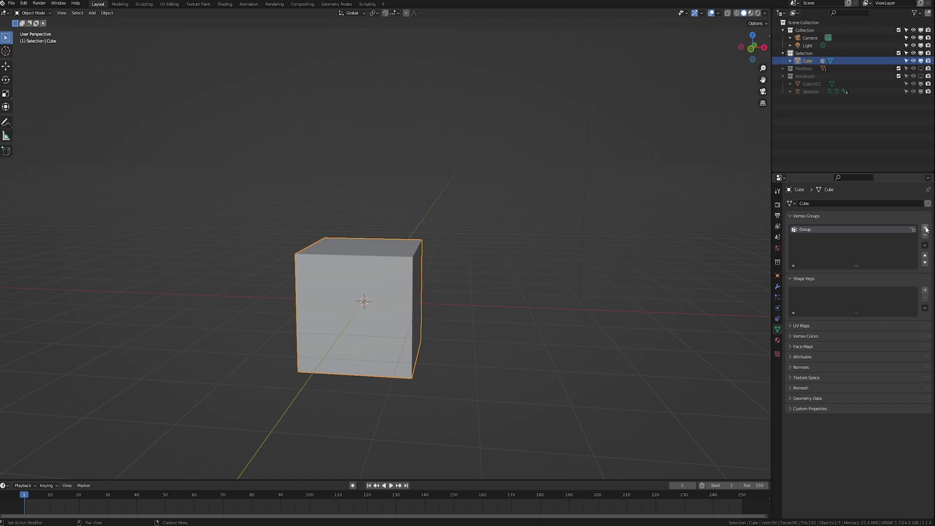
pyautogui.click(925, 228)
pyautogui.click(925, 227)
# Step: Rename the cube's three vertex groups to Group A, Group B and Group C
pyautogui.doubleClick(808, 229)
pyautogui.write('Group A')
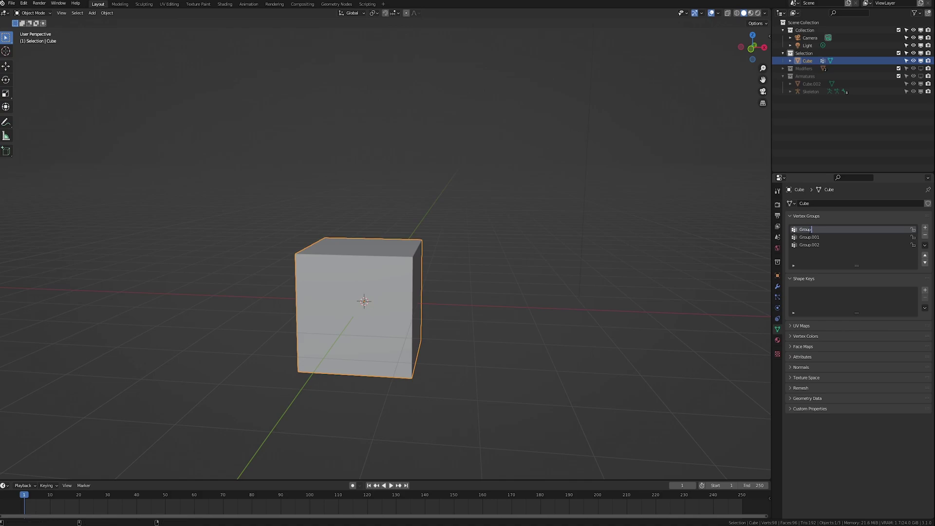
pyautogui.press('Return')
pyautogui.doubleClick(824, 237)
pyautogui.write('Gro')
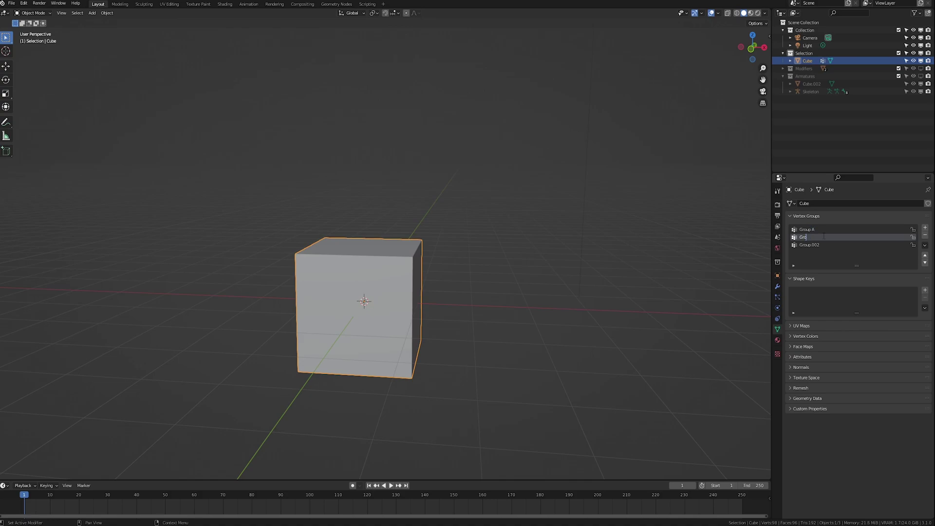
pyautogui.write('up B')
pyautogui.press('Return')
pyautogui.doubleClick(806, 244)
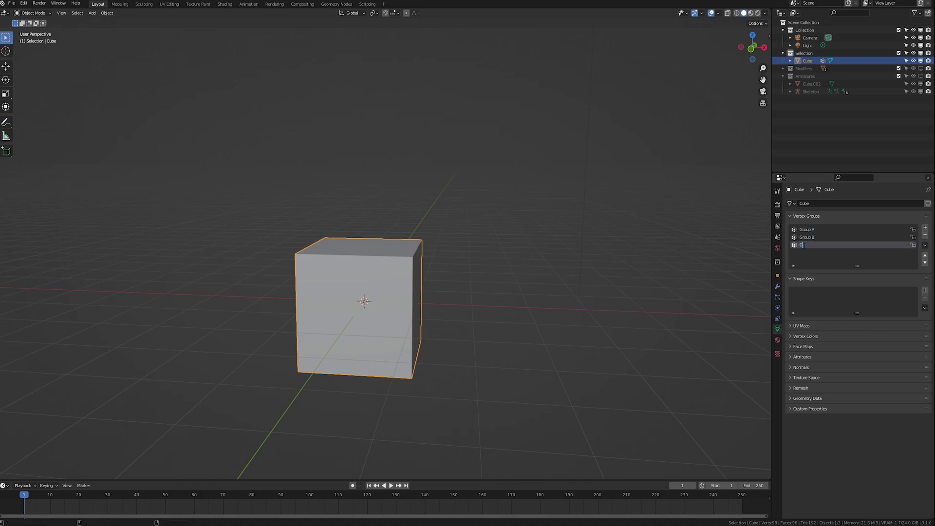
pyautogui.write('Group C')
pyautogui.press('Return')
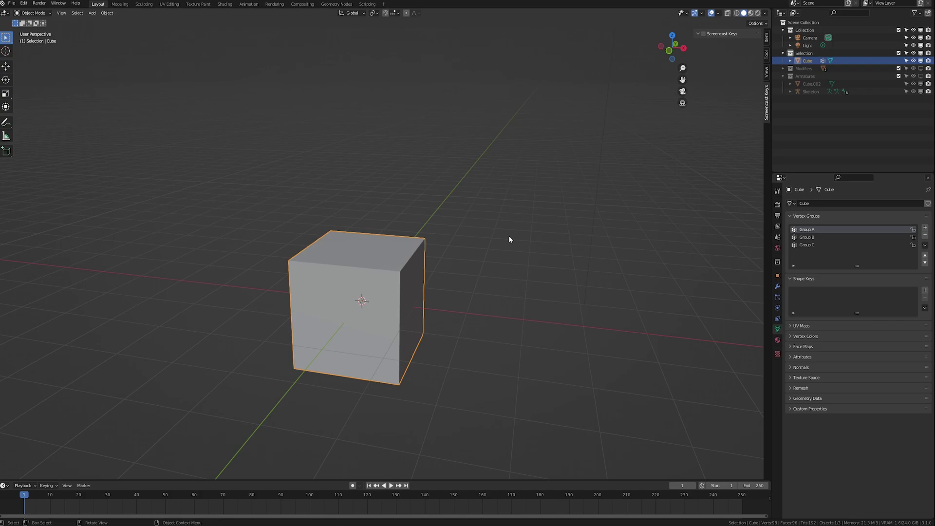
# Step: In Edit Mode with X-ray on, select all vertices of the cube's +X side and assign them to Group A
pyautogui.press('Tab')
pyautogui.moveTo(429, 270); pyautogui.dragTo(441, 266, button='middle')
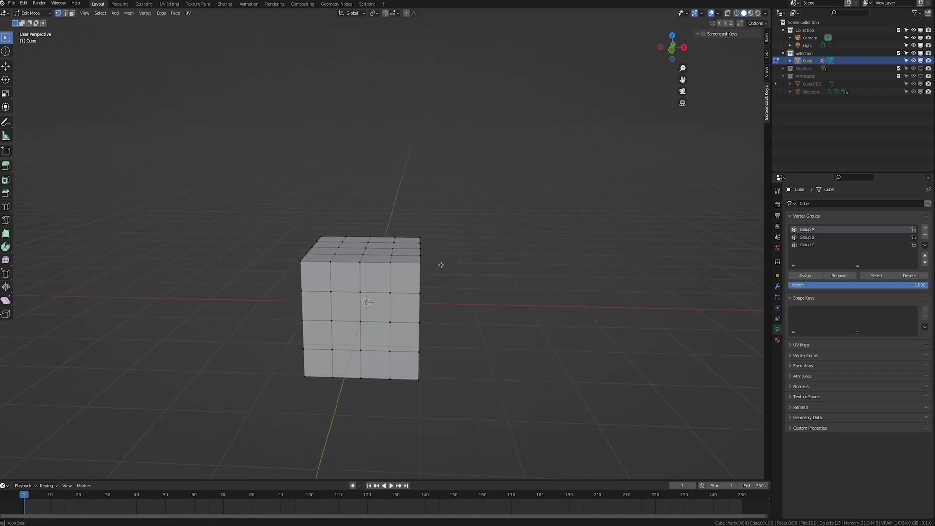
pyautogui.hotkey('alt', 'z')
pyautogui.moveTo(440, 216); pyautogui.dragTo(420, 342)
pyautogui.moveTo(438, 338); pyautogui.dragTo(491, 316, button='middle')
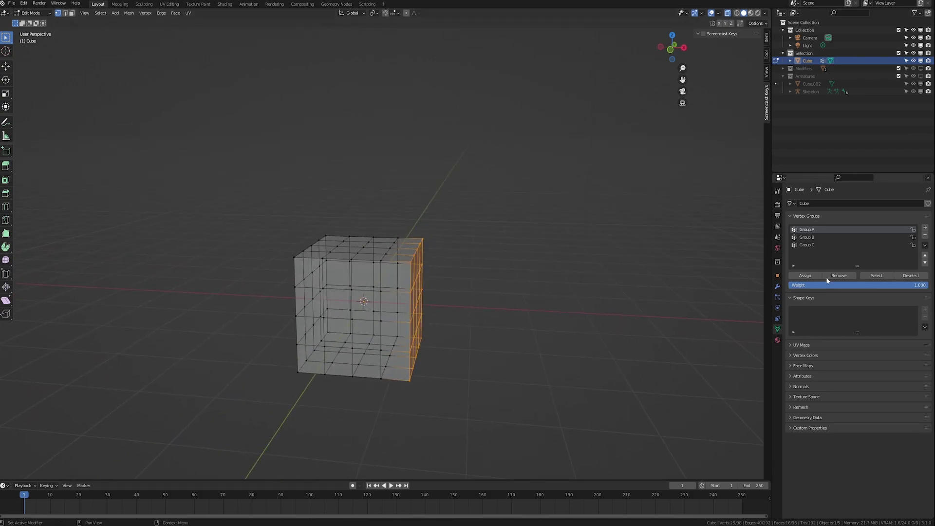
pyautogui.click(806, 238)
pyautogui.click(807, 245)
pyautogui.click(807, 231)
pyautogui.click(816, 246)
pyautogui.click(813, 232)
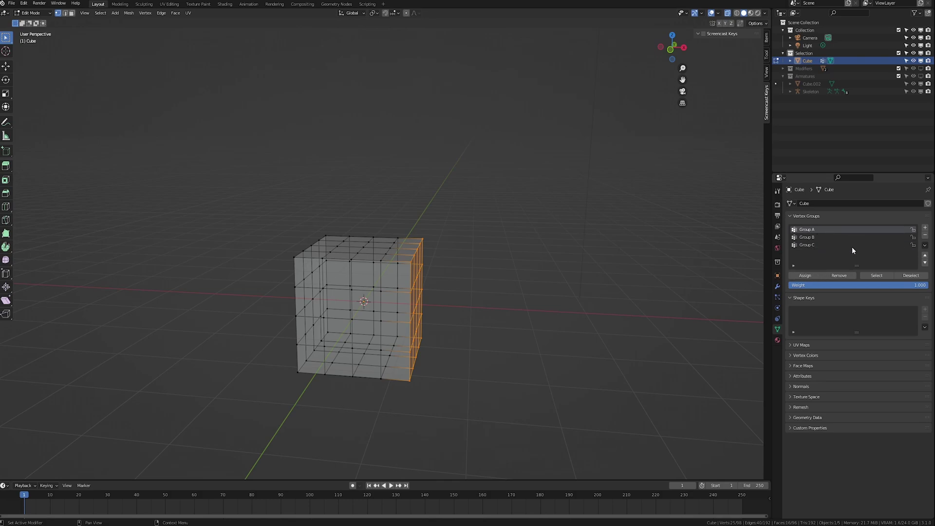
pyautogui.click(815, 277)
# Step: From the front view, select the centre vertex column and its +X neighbour, through the full depth, and assign them to Group B
pyautogui.press('KP_1')
pyautogui.moveTo(407, 209); pyautogui.dragTo(351, 396)
pyautogui.click(811, 237)
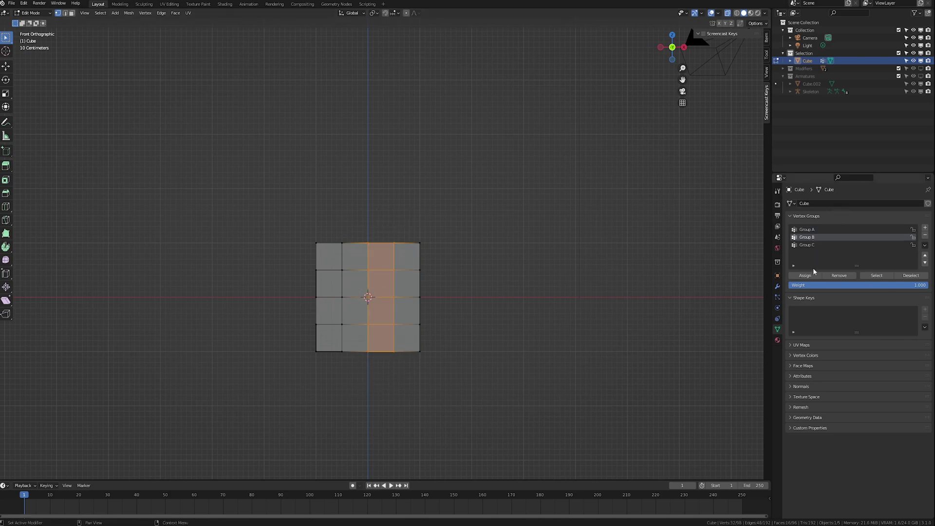
# Step: Select the two outermost vertex columns on the cube's -X side and assign them to Group C
pyautogui.moveTo(361, 214); pyautogui.dragTo(312, 354)
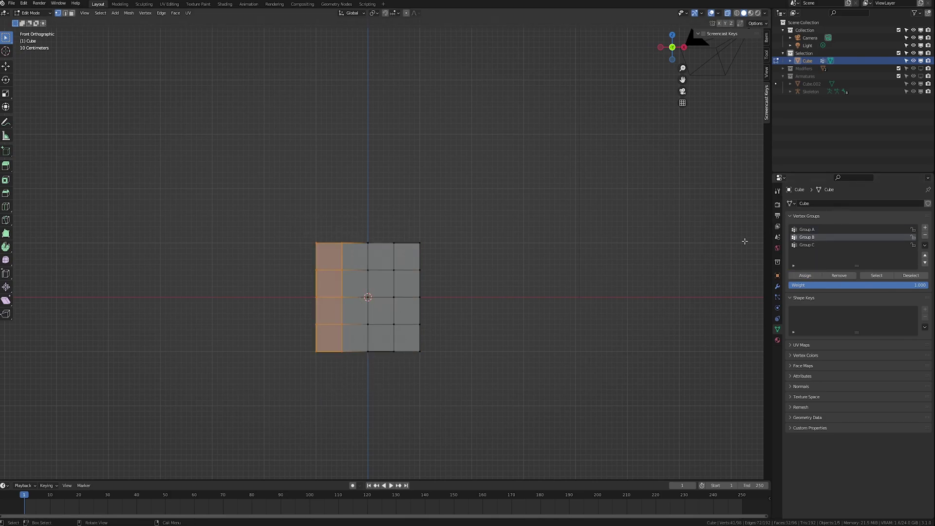
pyautogui.click(807, 245)
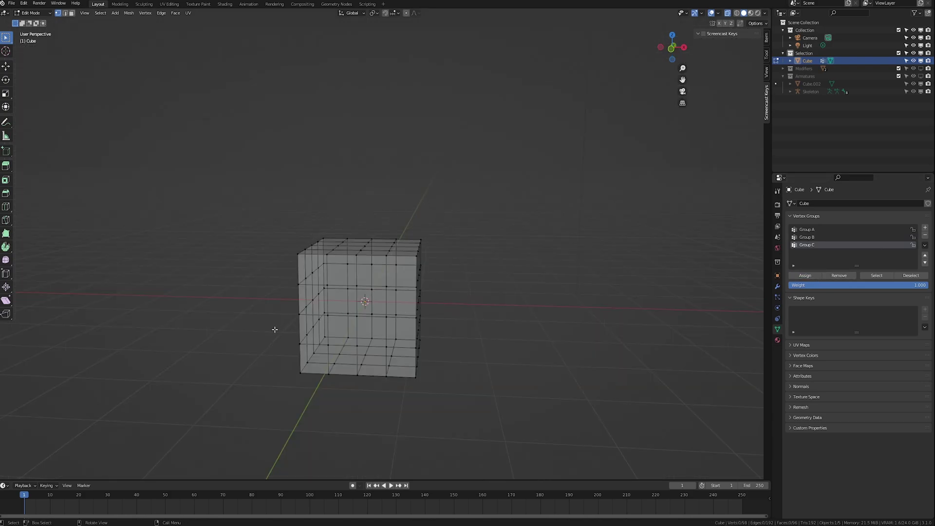
# Step: Check the assignments by selecting the vertices of Group A, Group C and Group B, and clear the selection
pyautogui.moveTo(457, 301); pyautogui.dragTo(487, 334, button='middle')
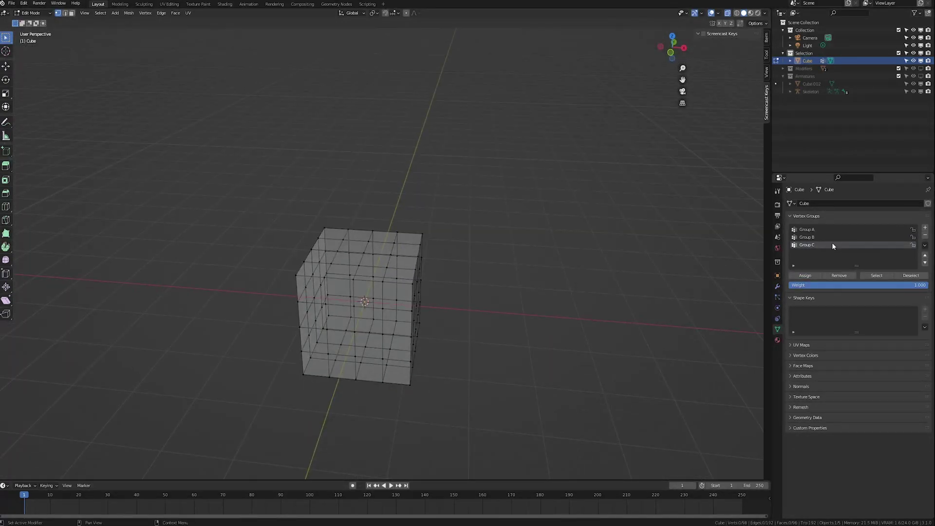
pyautogui.click(815, 232)
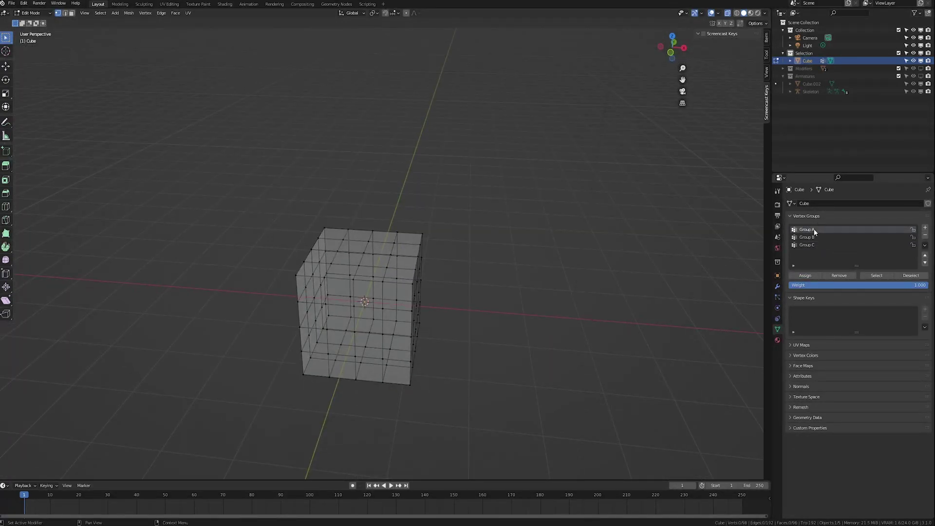
pyautogui.click(881, 276)
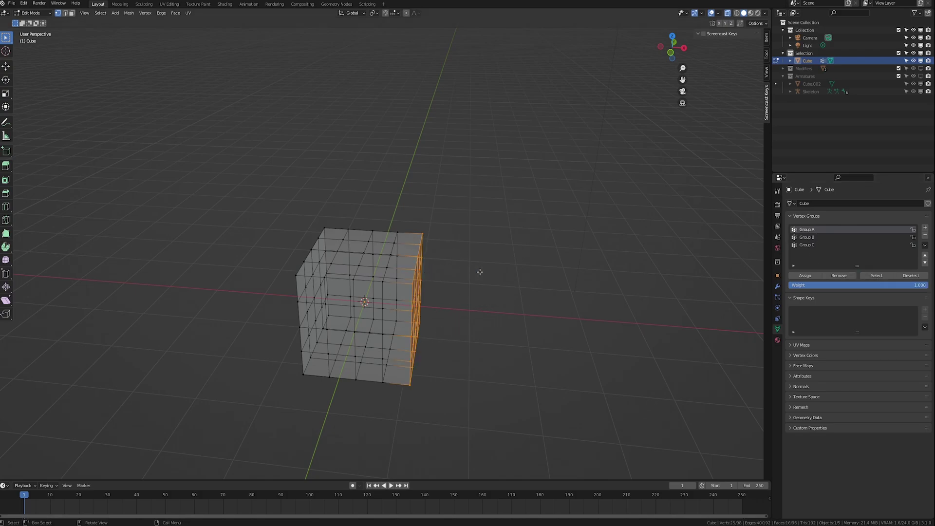
pyautogui.click(505, 314)
pyautogui.click(828, 244)
pyautogui.click(874, 276)
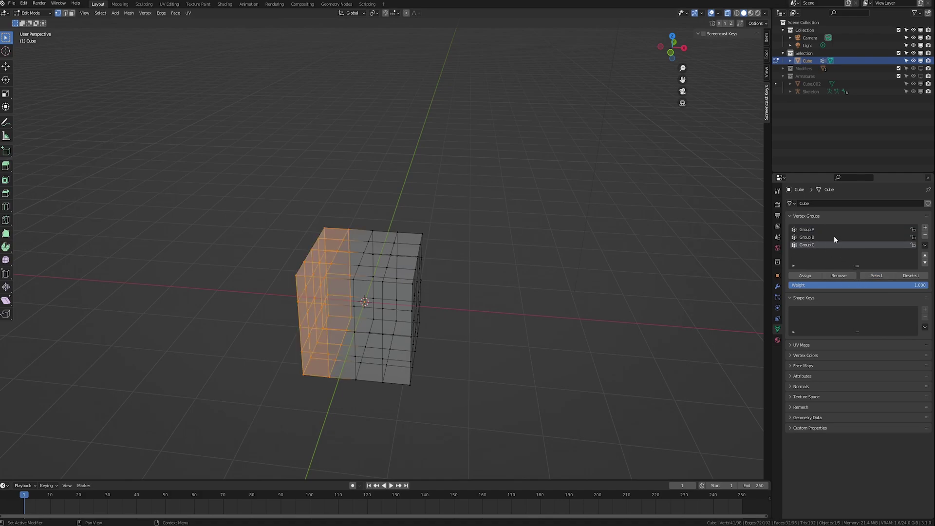
pyautogui.click(833, 237)
pyautogui.click(874, 275)
pyautogui.click(527, 321)
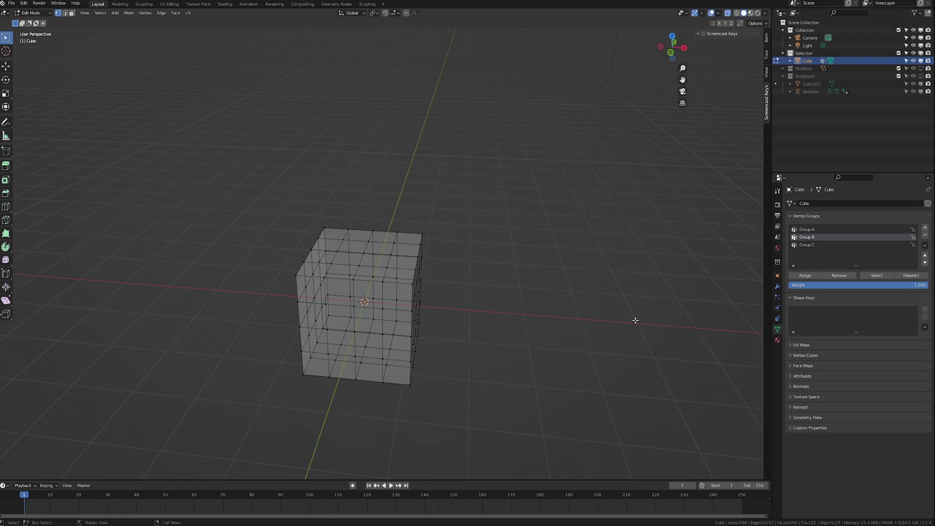
# Step: Leave Edit Mode and switch the cube to Weight Paint mode
pyautogui.press('Tab')
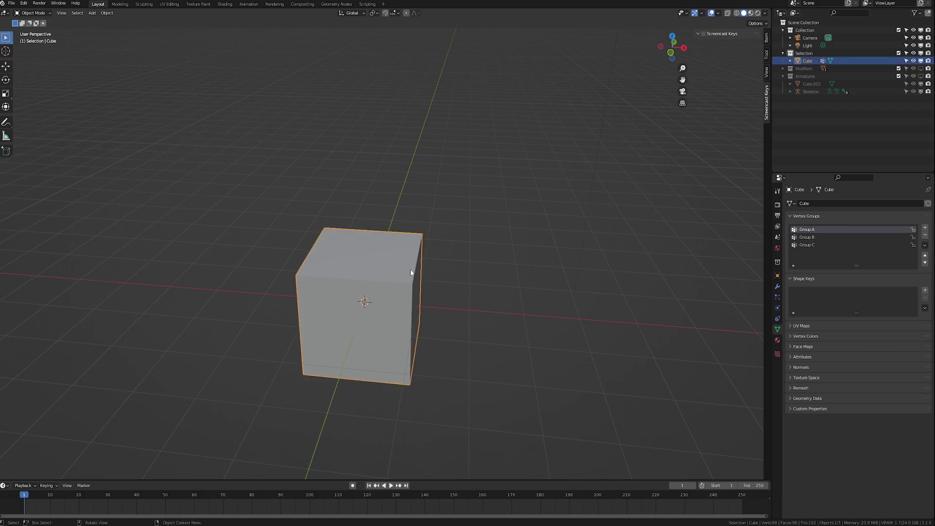
pyautogui.click(32, 14)
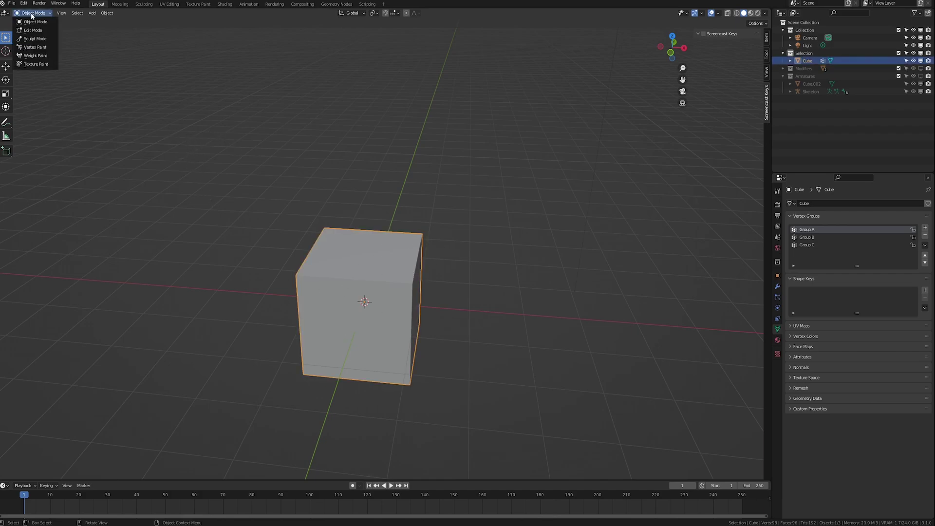
pyautogui.click(33, 55)
# Step: Examine the weight colours of Group A, Group B and Group C on the cube, returning to Group A
pyautogui.moveTo(375, 272); pyautogui.dragTo(412, 302, button='middle')
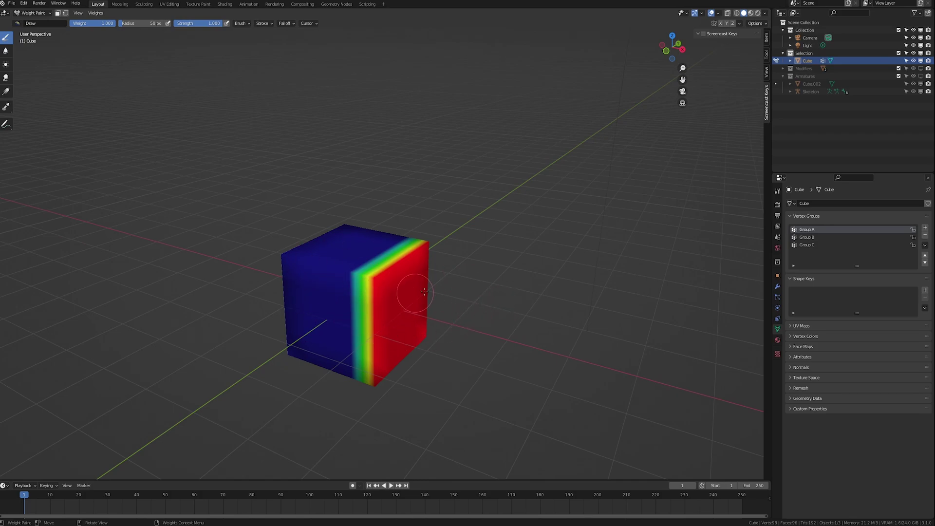
pyautogui.moveTo(463, 298); pyautogui.dragTo(487, 298, button='middle')
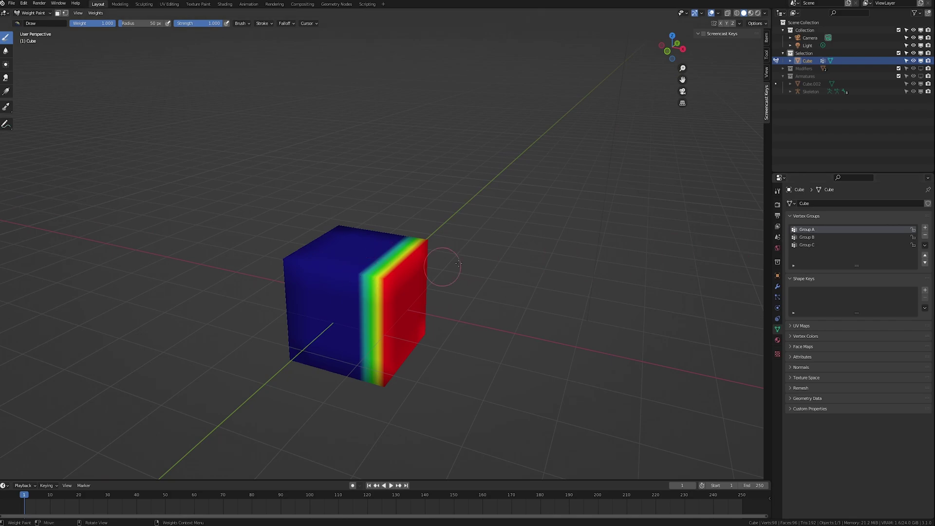
pyautogui.click(821, 237)
pyautogui.click(816, 245)
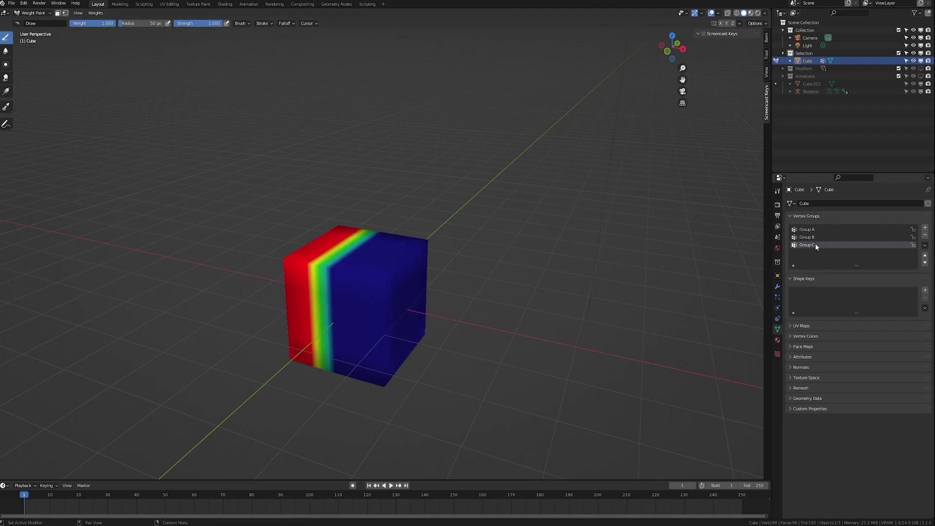
pyautogui.click(812, 231)
# Step: Switch the viewport to wireframe shading and inspect Group A's weights along the cube's edges
pyautogui.moveTo(467, 273); pyautogui.dragTo(376, 271, button='middle')
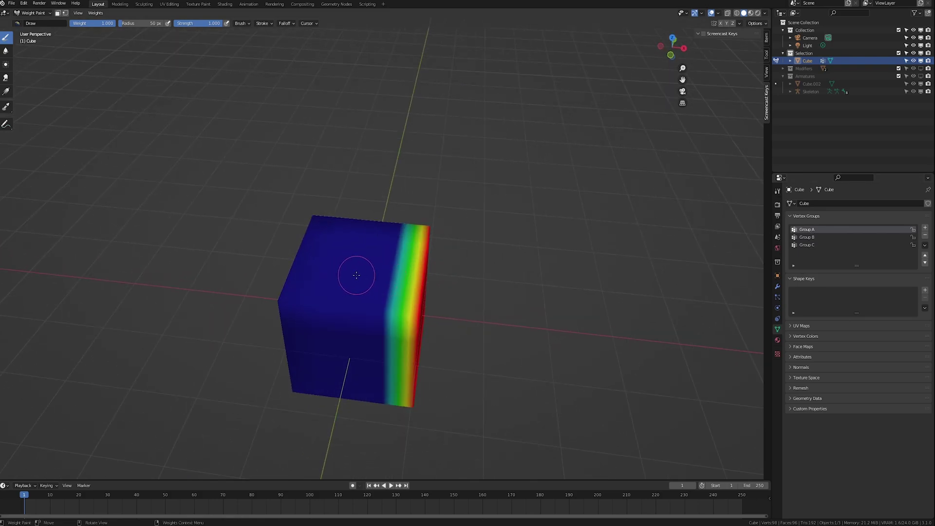
pyautogui.press('z')
pyautogui.click(208, 285)
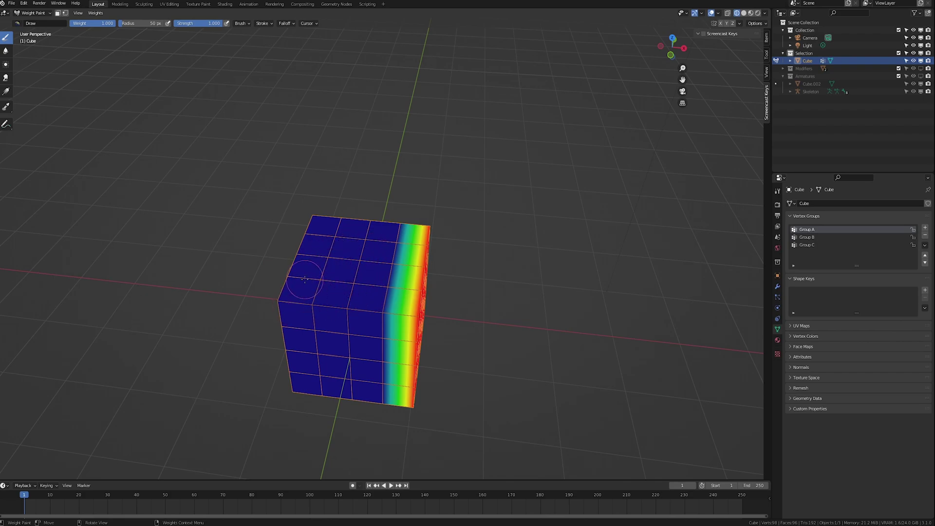
pyautogui.moveTo(346, 312); pyautogui.dragTo(414, 292, button='middle')
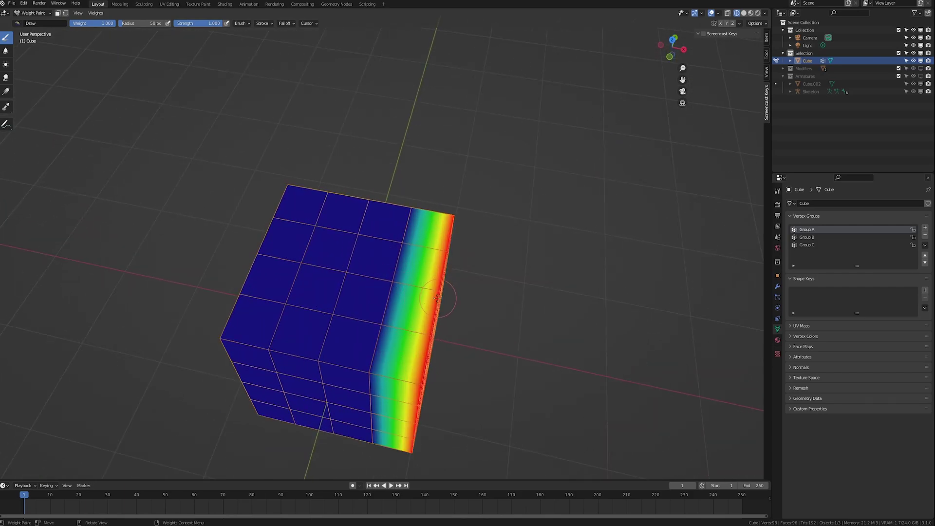
pyautogui.moveTo(466, 294); pyautogui.dragTo(452, 259, button='middle')
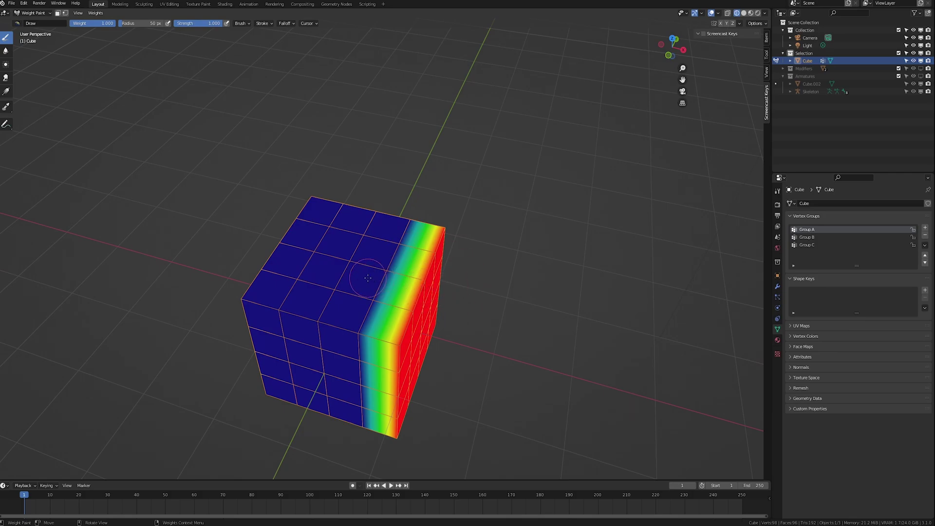
# Step: Assign the cube's three middle vertex columns to Group A with a weight of 0.504 and view the result in Weight Paint mode
pyautogui.press('Tab')
pyautogui.moveTo(444, 284)
pyautogui.mouseDown(button='middle')
pyautogui.moveTo(457, 278)
pyautogui.moveTo(451, 271)
pyautogui.mouseUp(button='middle')
pyautogui.hotkey('alt', 'z')
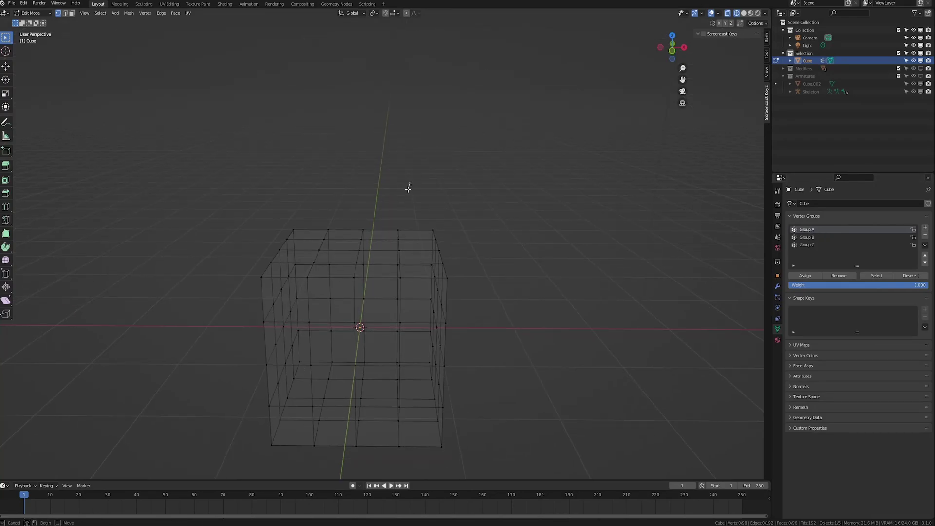
pyautogui.moveTo(412, 181); pyautogui.dragTo(301, 464)
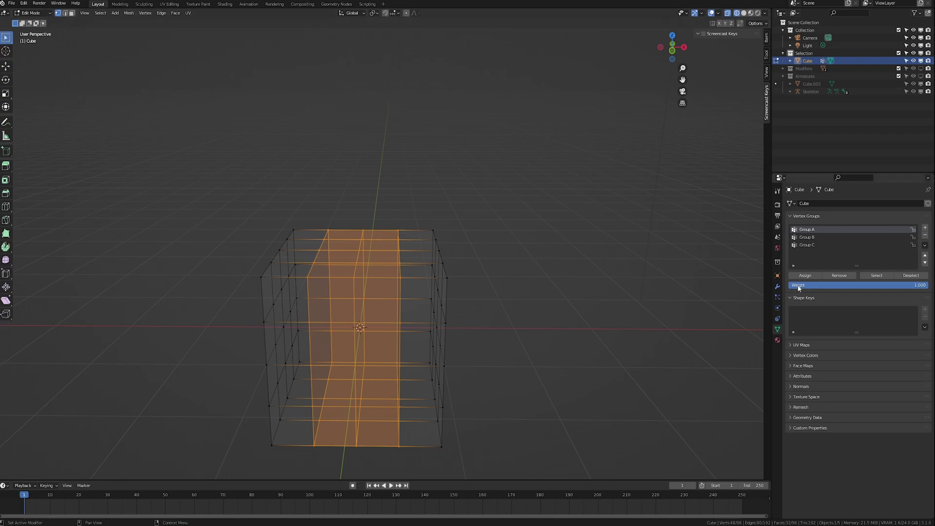
pyautogui.moveTo(868, 287)
pyautogui.mouseDown()
pyautogui.moveTo(831, 286)
pyautogui.moveTo(854, 285)
pyautogui.mouseUp()
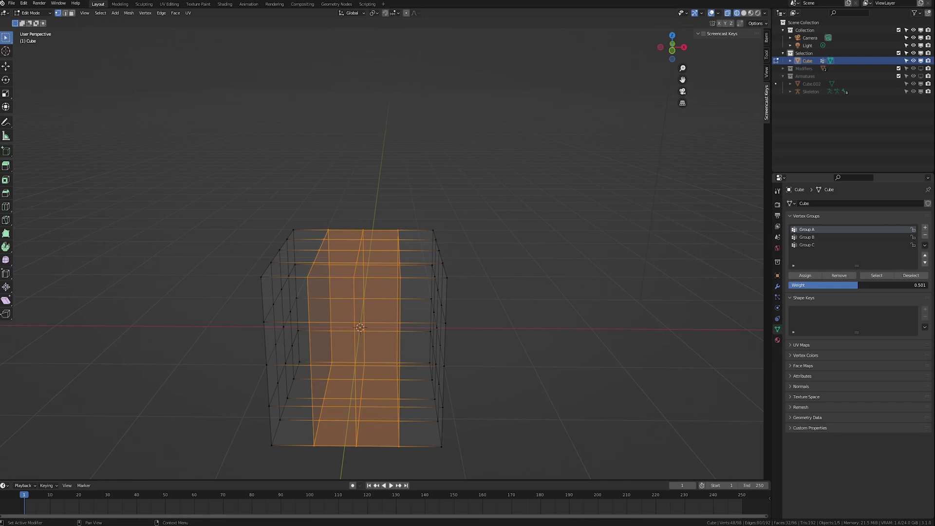
pyautogui.moveTo(858, 285); pyautogui.dragTo(858, 286)
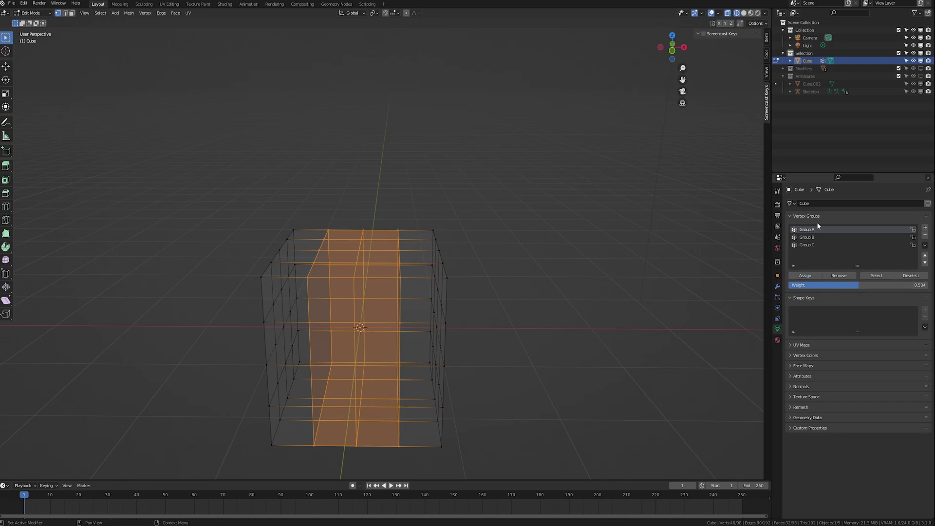
pyautogui.hotkey('ctrl', 'Tab')
pyautogui.moveTo(355, 244); pyautogui.dragTo(340, 262, button='middle')
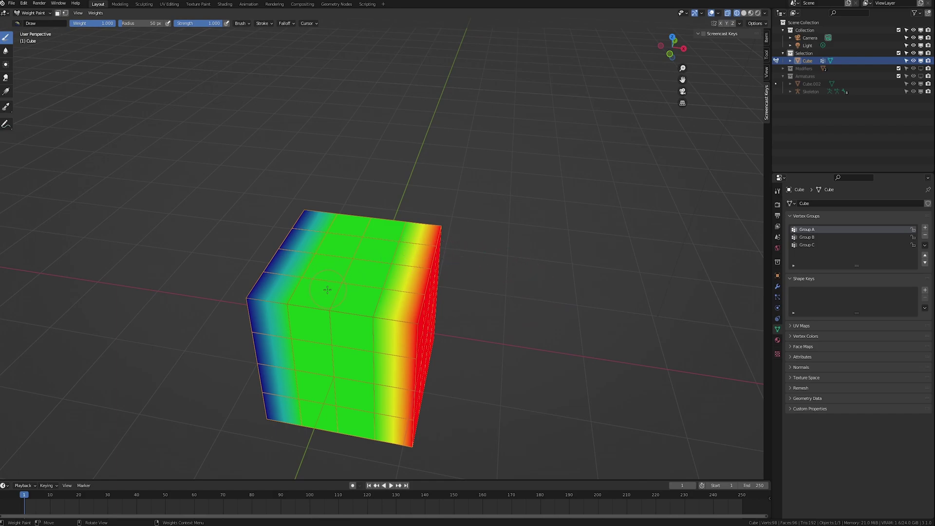
# Step: Remove the selected middle vertices from Group A in Edit Mode and return to Weight Paint mode
pyautogui.press('Tab')
pyautogui.click(843, 276)
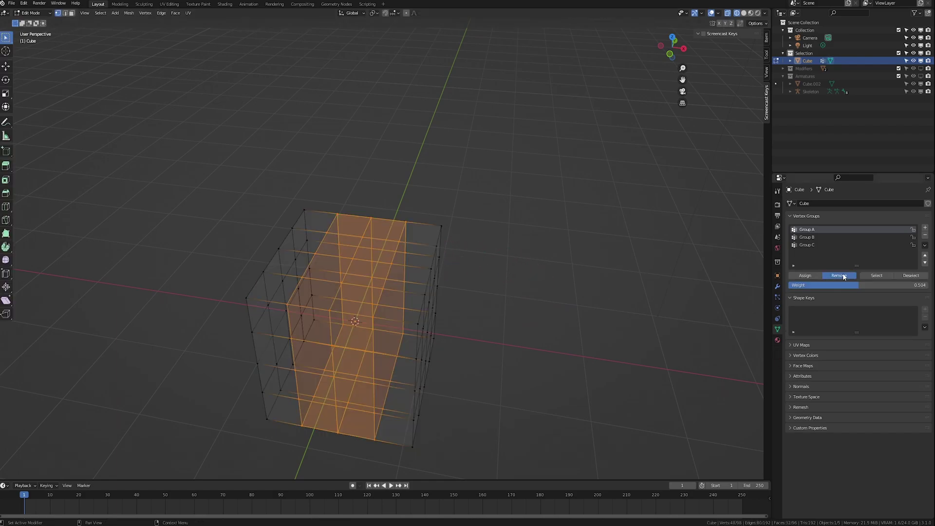
pyautogui.press('Tab')
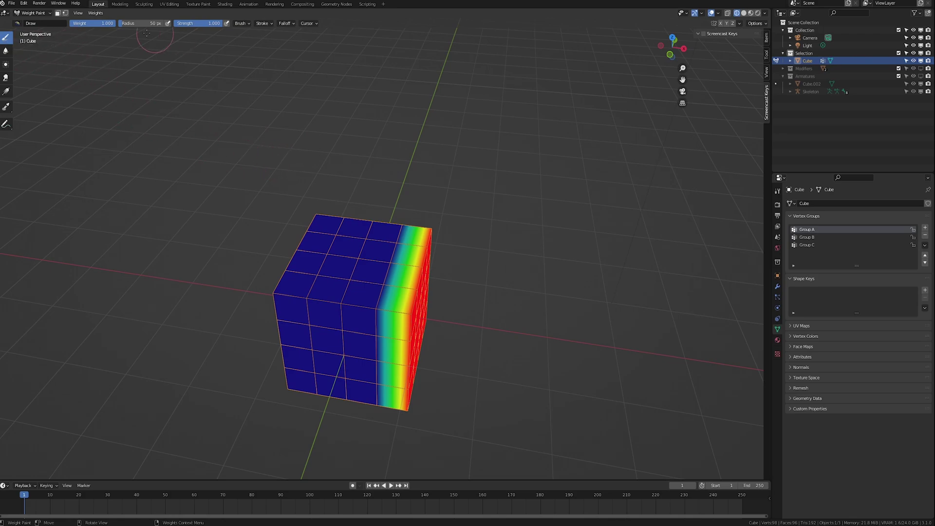
# Step: Paint Group A weight 1.000 along the cube's top-left area using the Draw brush with Add blending
pyautogui.click(242, 23)
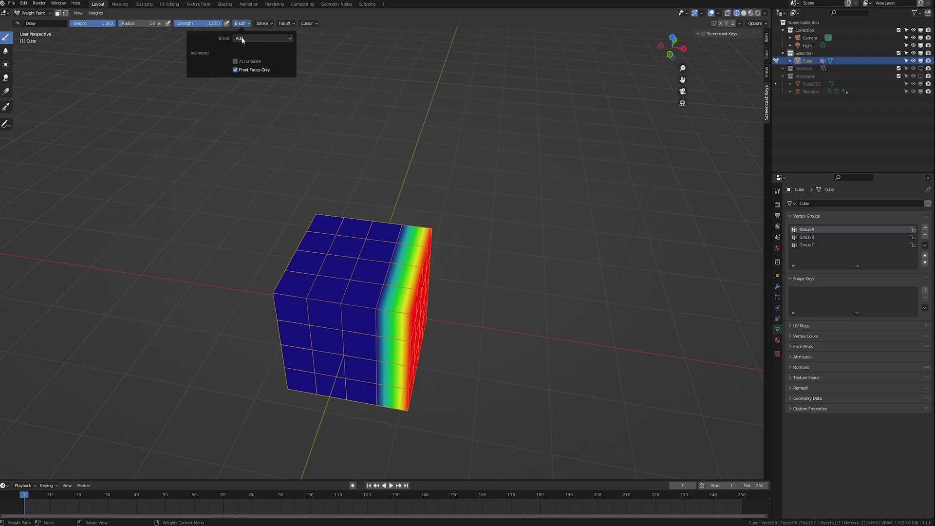
pyautogui.click(241, 38)
pyautogui.click(243, 39)
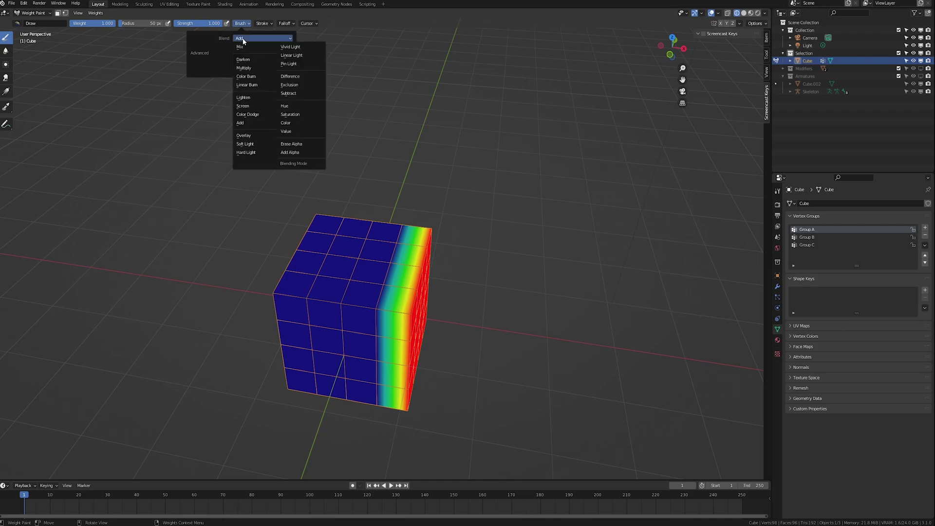
pyautogui.click(240, 123)
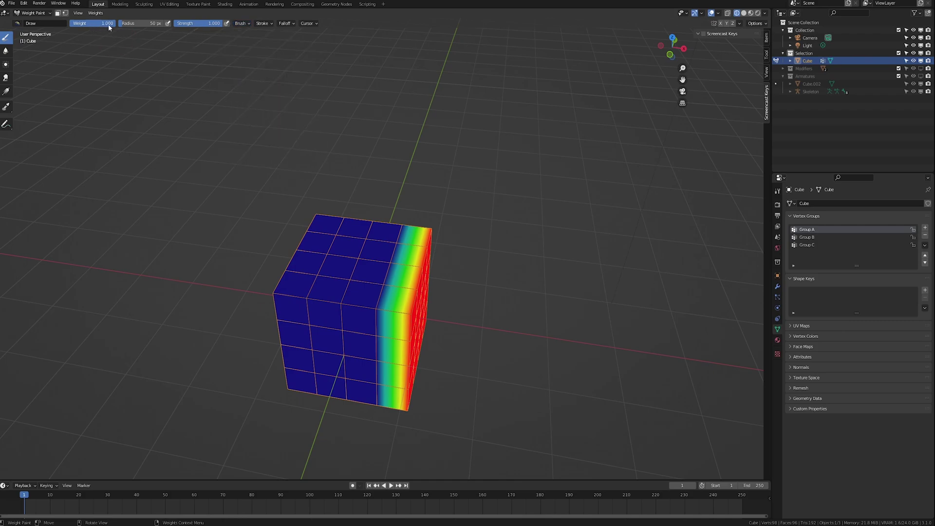
pyautogui.moveTo(334, 195)
pyautogui.mouseDown()
pyautogui.moveTo(314, 293)
pyautogui.moveTo(335, 207)
pyautogui.moveTo(322, 259)
pyautogui.moveTo(319, 243)
pyautogui.moveTo(285, 295)
pyautogui.mouseUp()
# Step: Remove the painted weights from the cube's top-left area with Subtract blending, and set the brush blending back to Add
pyautogui.click(241, 24)
pyautogui.click(249, 38)
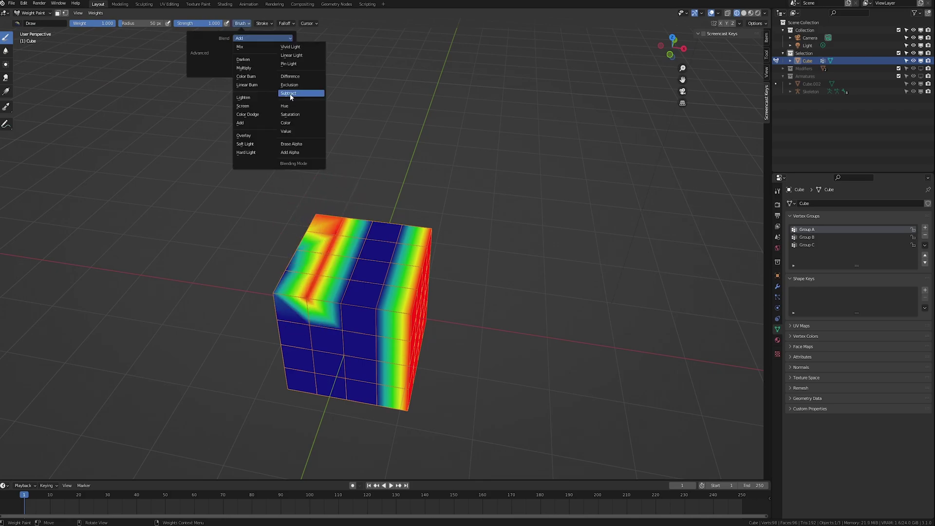
pyautogui.click(291, 93)
pyautogui.moveTo(341, 205); pyautogui.dragTo(292, 321)
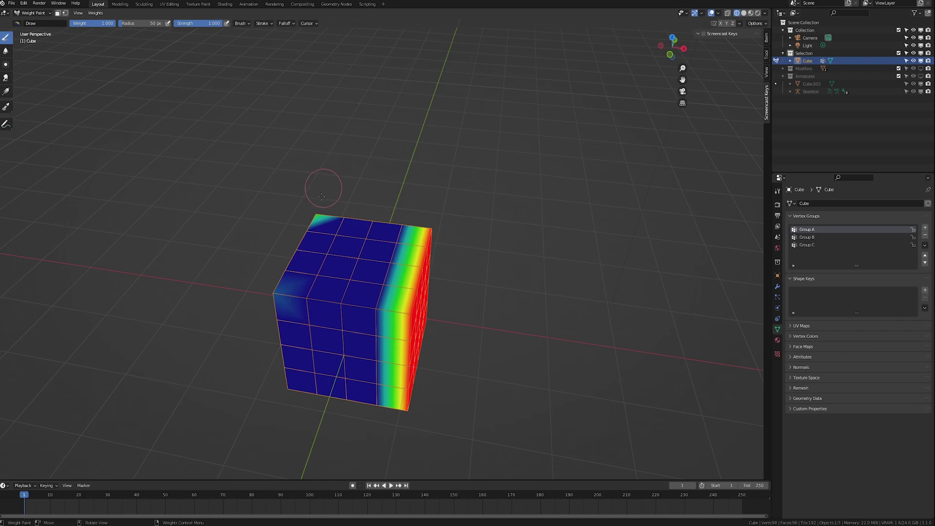
pyautogui.moveTo(321, 197); pyautogui.dragTo(287, 308)
pyautogui.moveTo(288, 308)
pyautogui.mouseDown(button='middle')
pyautogui.moveTo(383, 302)
pyautogui.moveTo(326, 296)
pyautogui.mouseUp(button='middle')
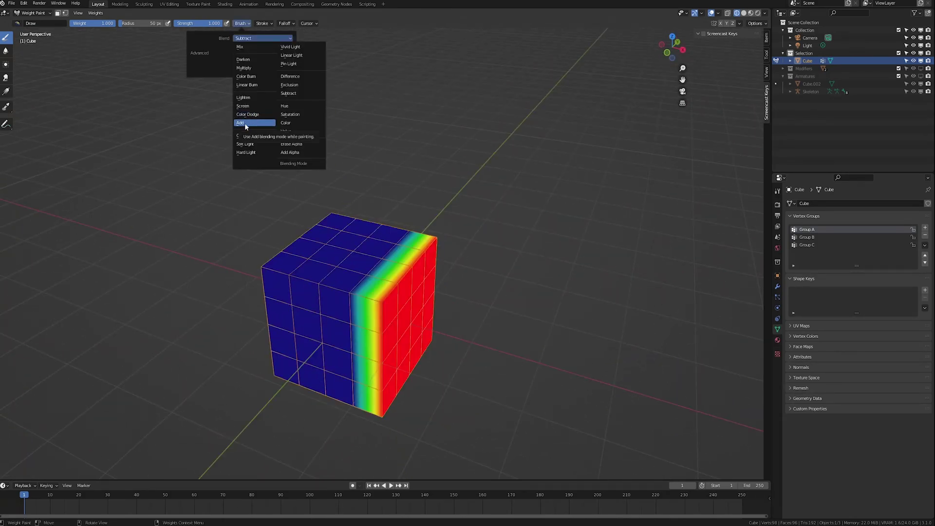
pyautogui.click(240, 123)
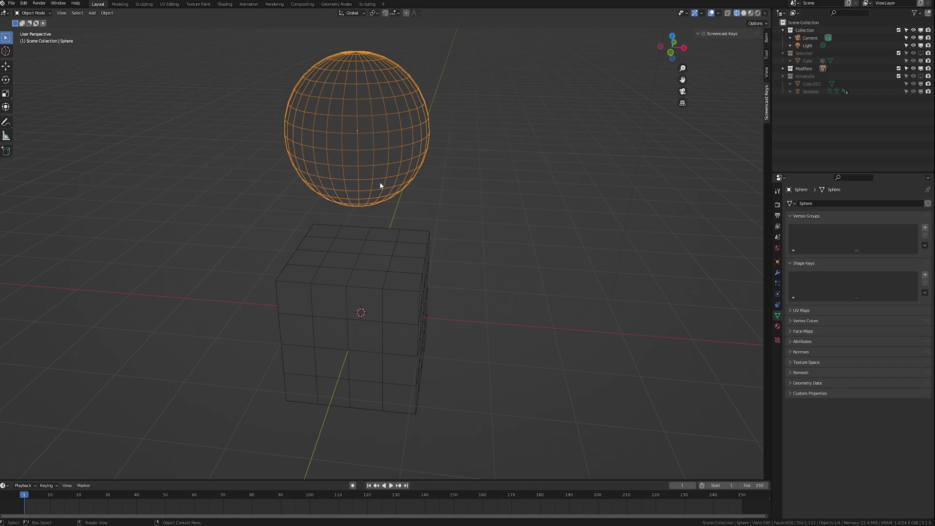
# Step: Switch the viewport to solid shading and view the sphere above the cube
pyautogui.press('z')
pyautogui.click(433, 250)
pyautogui.moveTo(473, 237); pyautogui.dragTo(369, 182, button='middle')
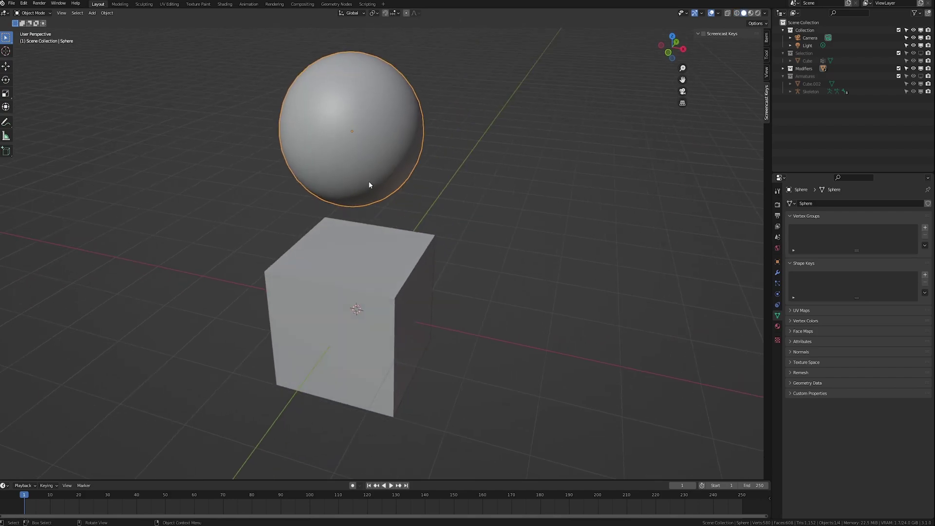
pyautogui.moveTo(517, 268); pyautogui.dragTo(550, 246, button='middle')
# Step: Set the cube below as the target of the sphere's Shrinkwrap modifier and view the wrapped shape
pyautogui.click(777, 272)
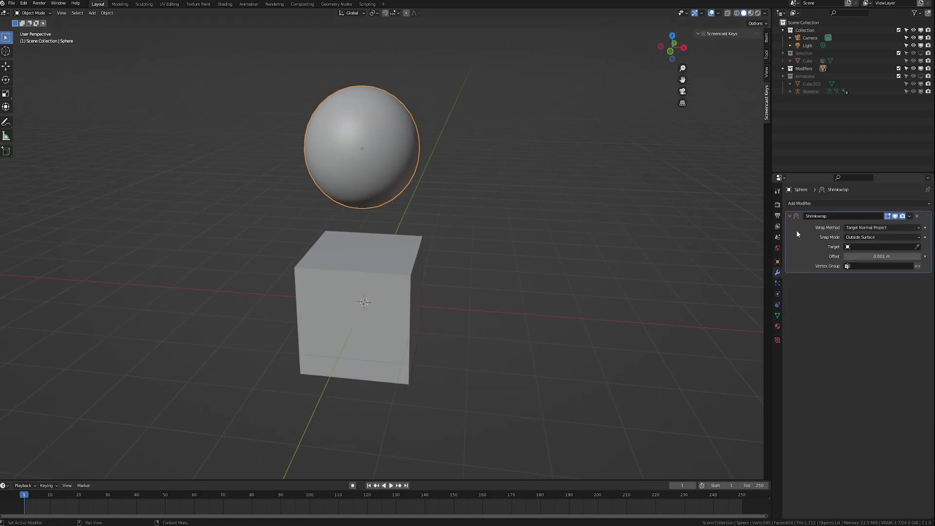
pyautogui.moveTo(524, 245); pyautogui.dragTo(538, 244, button='middle')
pyautogui.click(916, 247)
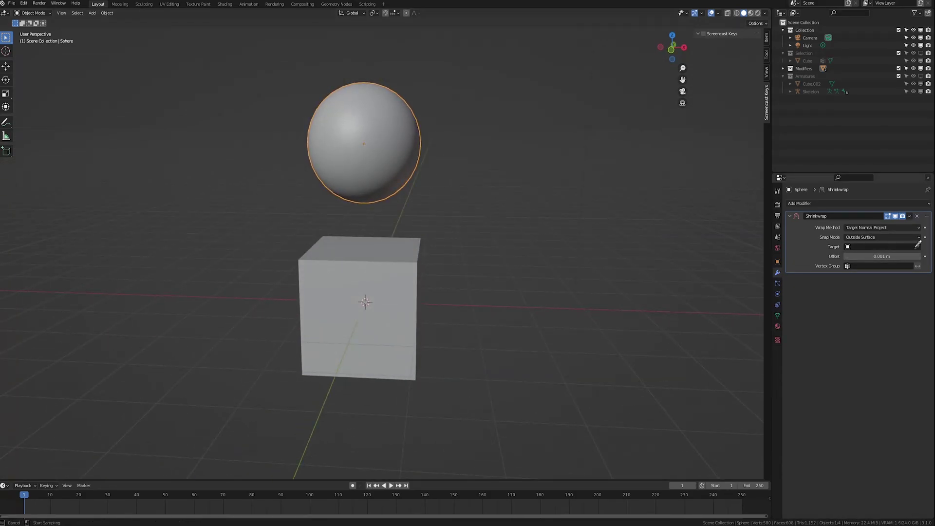
pyautogui.click(383, 267)
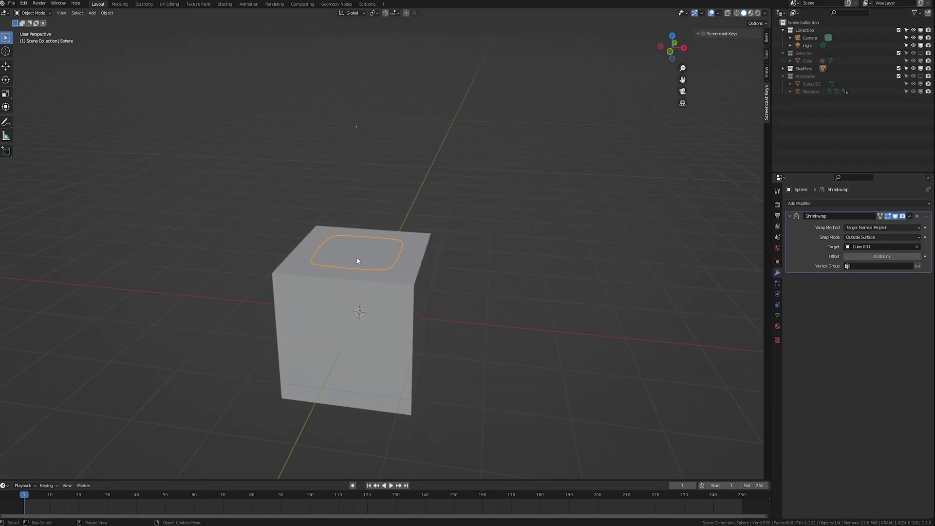
pyautogui.scroll(3, 357, 261)
pyautogui.scroll(-4, 300, 266)
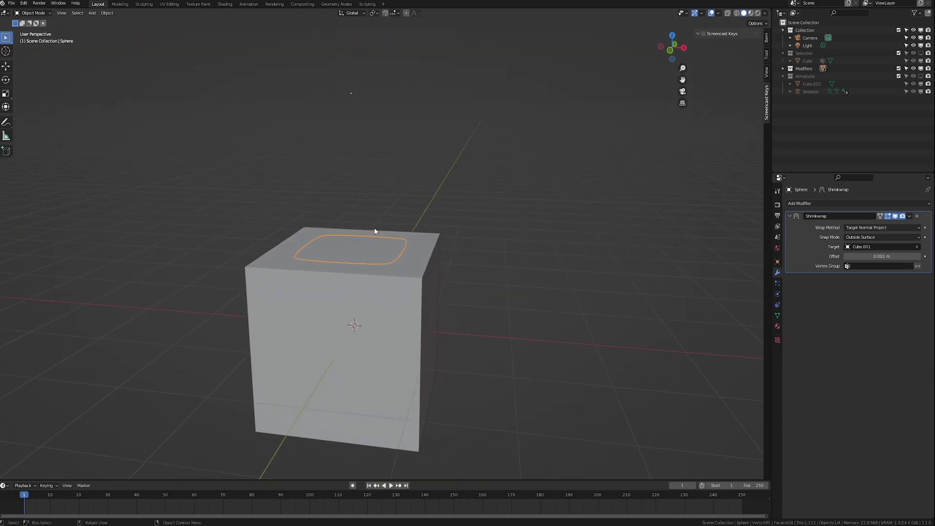
# Step: Try moving the wrapped sphere around the cube, and inspect its original mesh in Edit Mode
pyautogui.press('g')
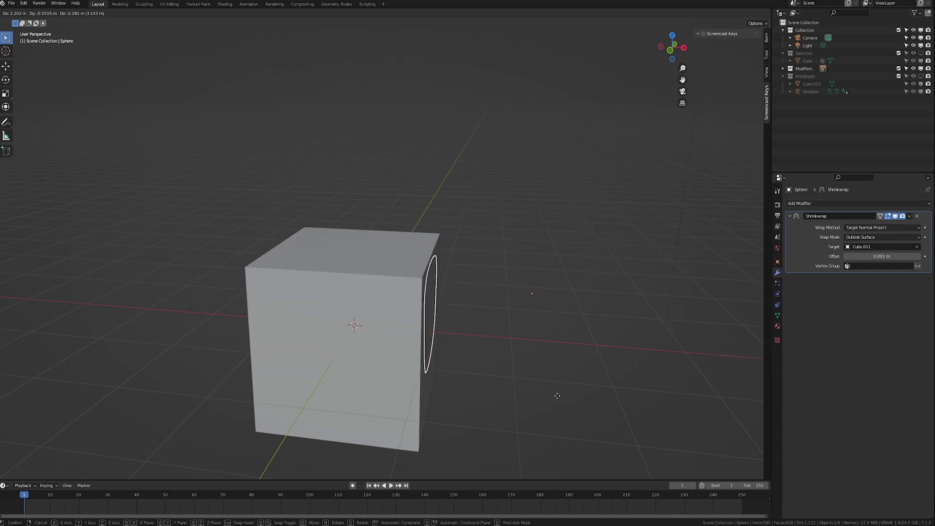
pyautogui.click(357, 203)
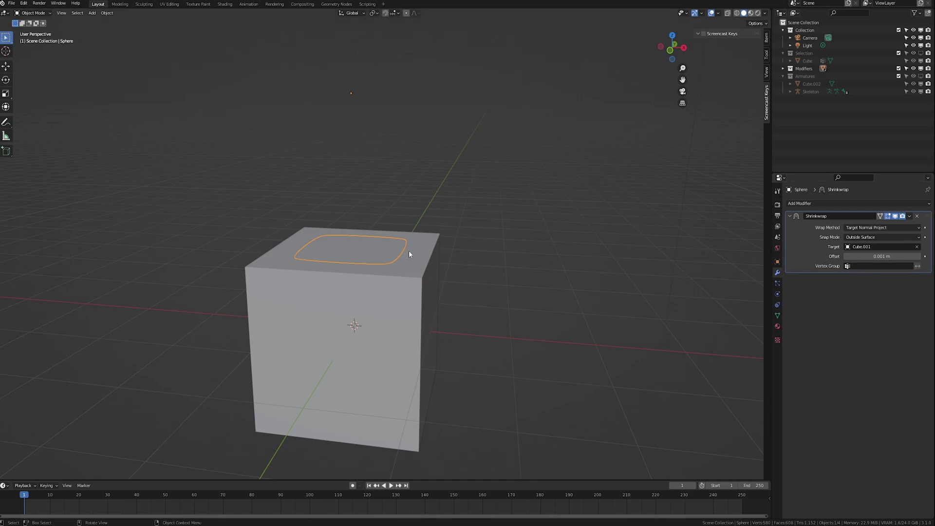
pyautogui.press('Tab')
pyautogui.keyDown('shift'); pyautogui.moveTo(532, 130); pyautogui.dragTo(545, 199, button='middle'); pyautogui.keyUp('shift')
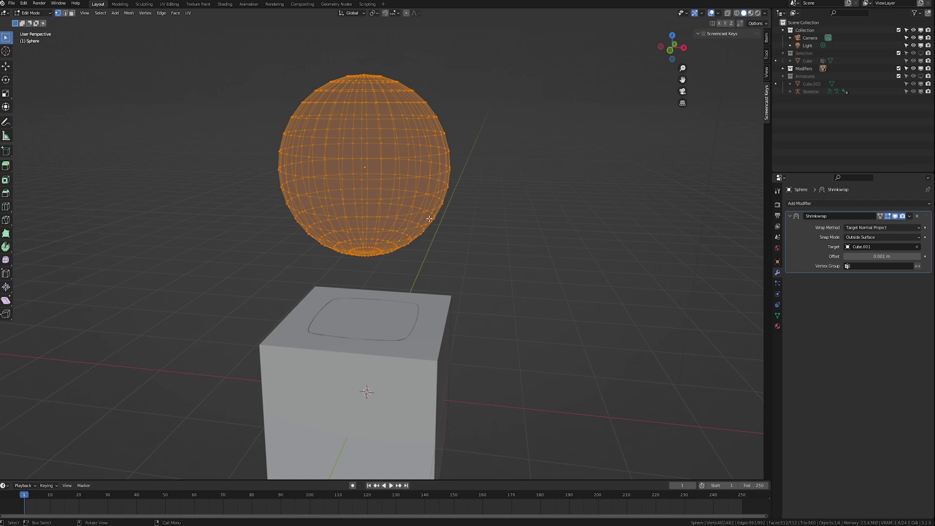
pyautogui.press('Tab')
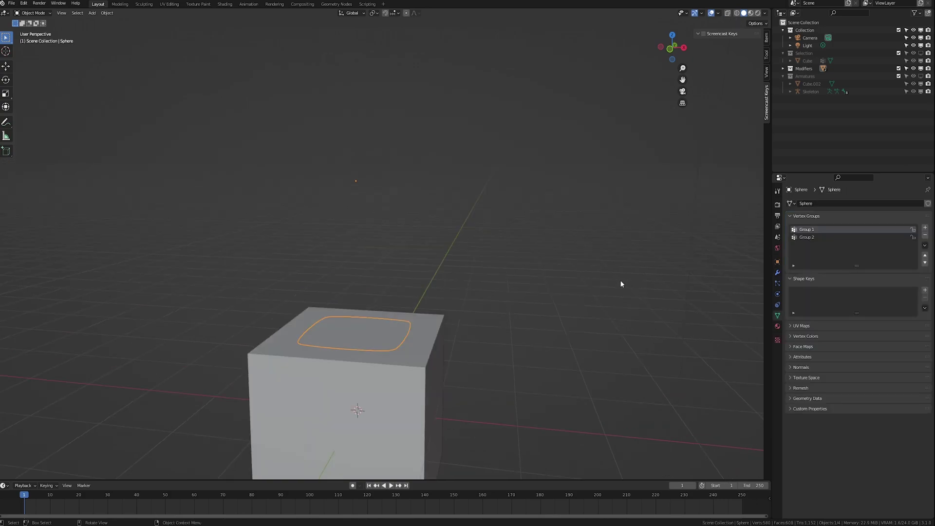
# Step: Limit the sphere's Shrinkwrap modifier to the vertex group Group 1
pyautogui.click(778, 272)
pyautogui.click(879, 266)
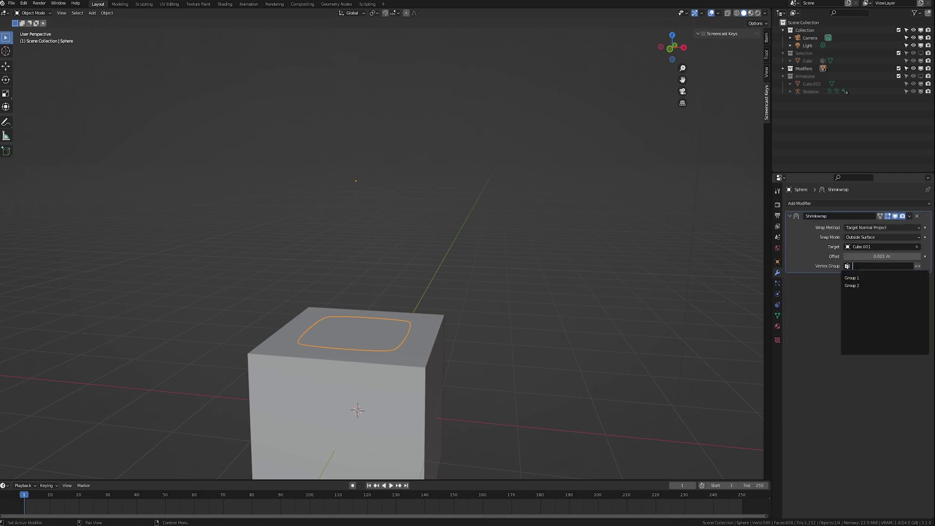
pyautogui.click(852, 278)
pyautogui.moveTo(466, 265); pyautogui.dragTo(477, 263, button='middle')
# Step: Switch the sphere to Weight Paint mode and hide Shrinkwrap in the viewport to inspect Group 1's weights
pyautogui.click(32, 13)
pyautogui.click(36, 60)
pyautogui.click(895, 217)
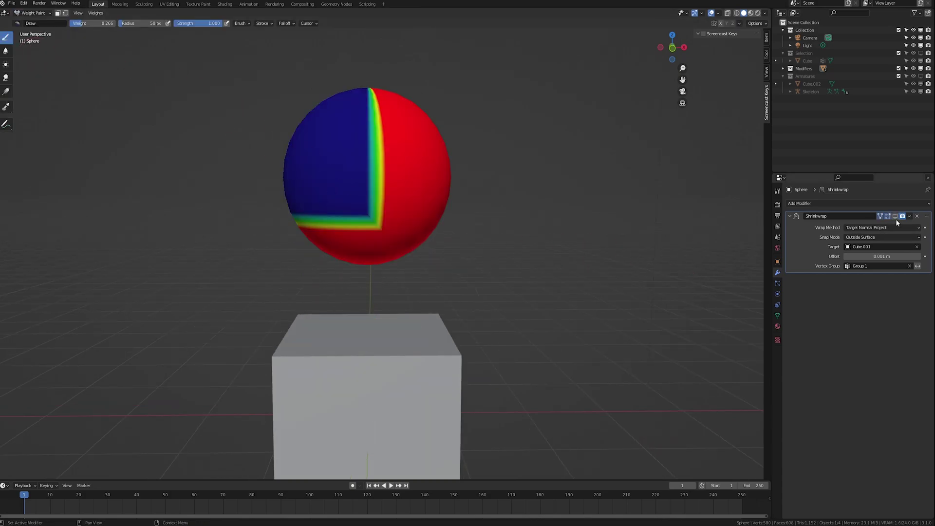
pyautogui.click(895, 216)
pyautogui.click(895, 216)
pyautogui.moveTo(405, 240); pyautogui.dragTo(398, 245, button='middle')
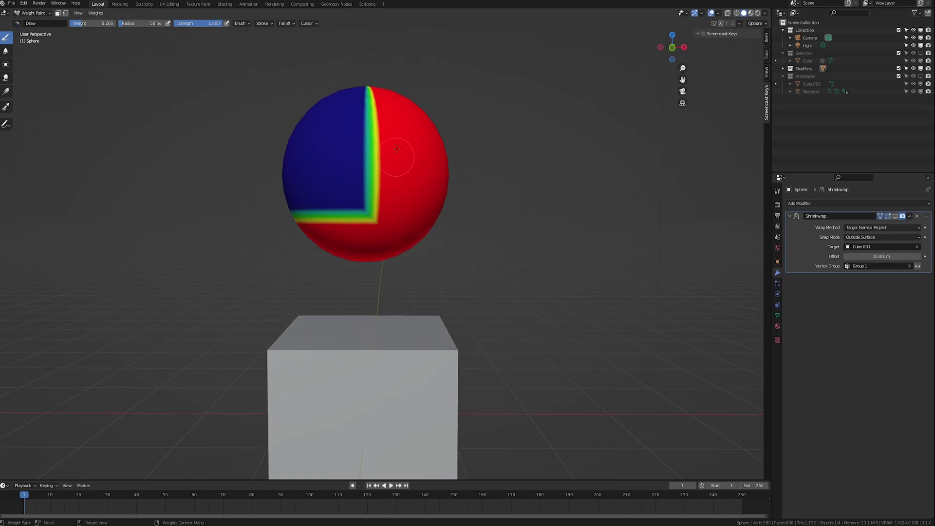
pyautogui.moveTo(397, 205); pyautogui.dragTo(386, 244, button='middle')
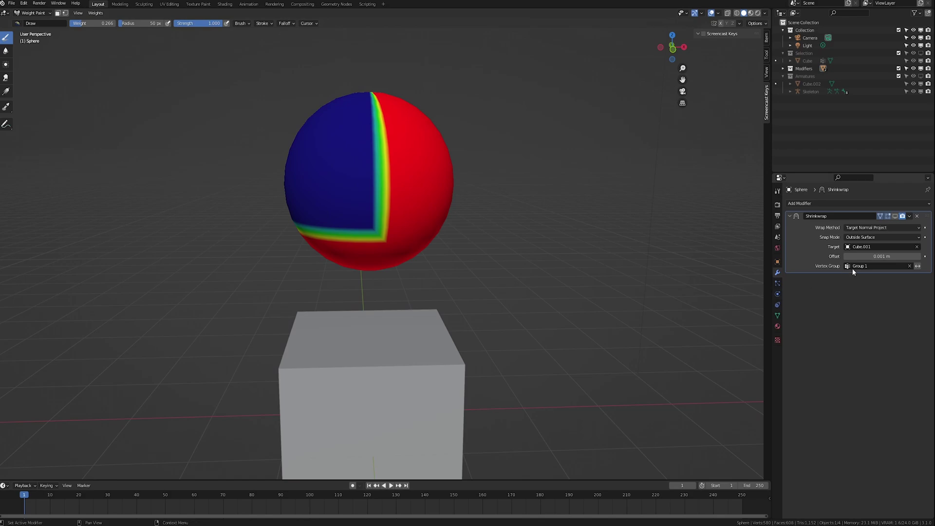
# Step: Show Shrinkwrap in the viewport again and examine how Group 1's weights deform the sphere
pyautogui.click(896, 217)
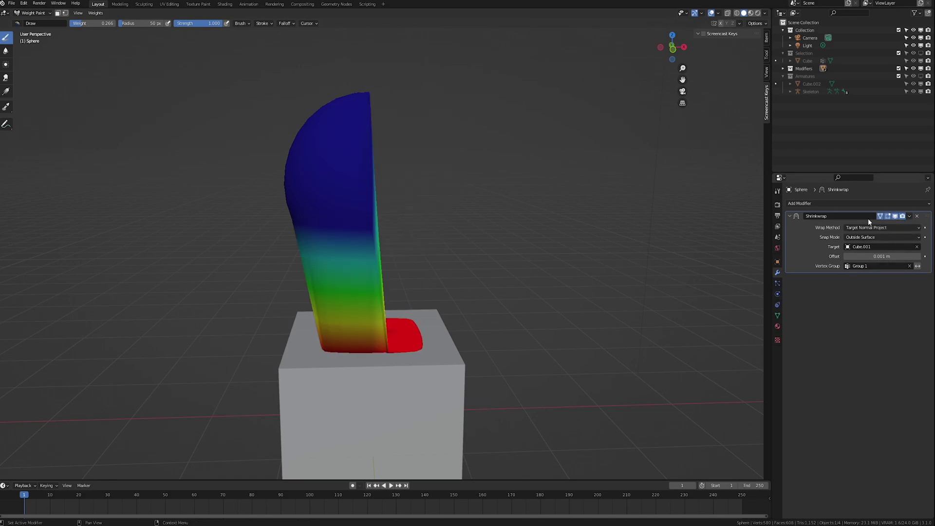
pyautogui.moveTo(426, 319); pyautogui.dragTo(411, 320, button='middle')
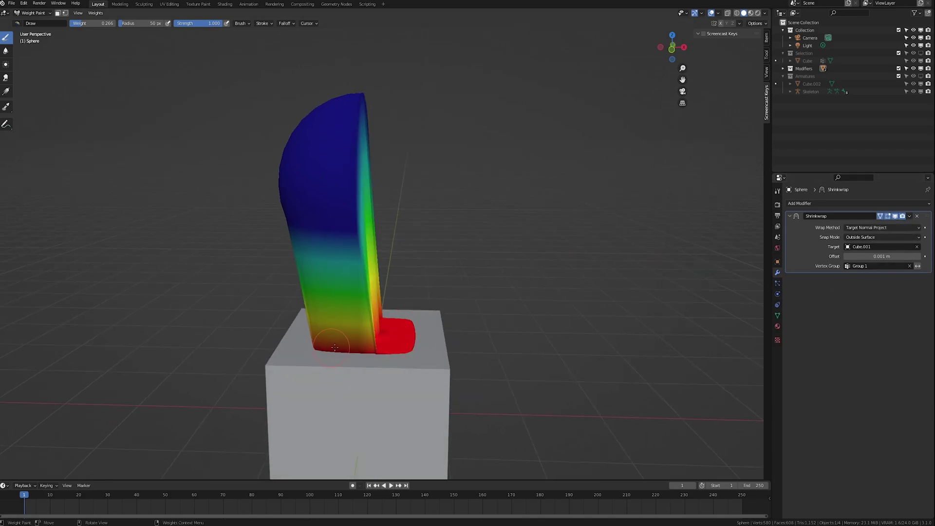
pyautogui.moveTo(399, 343); pyautogui.dragTo(569, 327, button='middle')
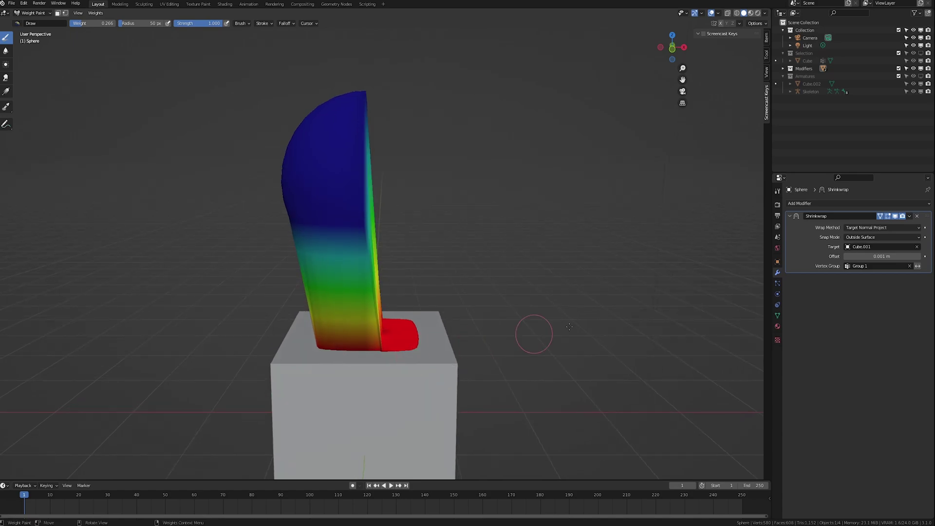
# Step: Enlarge the Draw brush to a radius of 101 px and paint weight 0.200 over the red side of the unwrapped sphere
pyautogui.press('f')
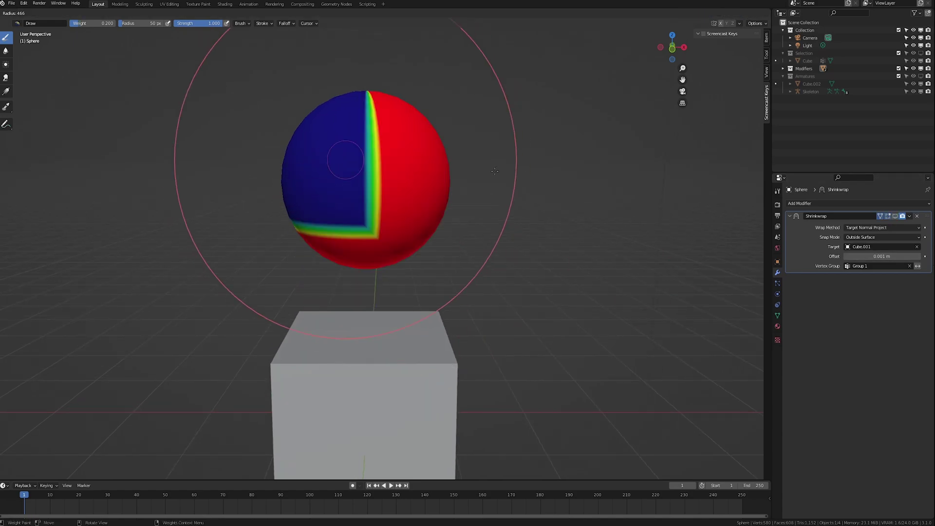
pyautogui.click(382, 158)
pyautogui.moveTo(380, 146); pyautogui.dragTo(362, 148, button='middle')
pyautogui.moveTo(363, 146)
pyautogui.mouseDown()
pyautogui.moveTo(366, 113)
pyautogui.moveTo(397, 122)
pyautogui.moveTo(384, 188)
pyautogui.moveTo(414, 146)
pyautogui.moveTo(401, 152)
pyautogui.mouseUp()
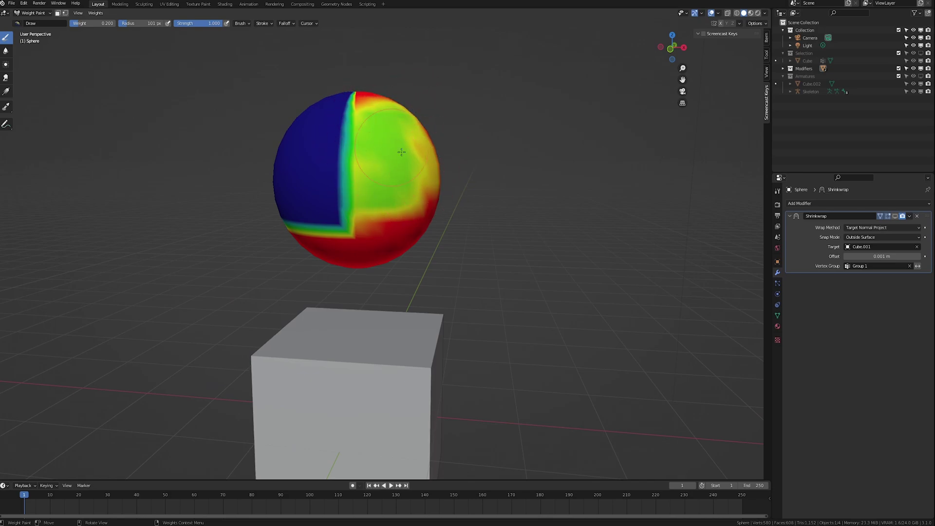
# Step: Show Shrinkwrap in the viewport and paint weight 0.200 over the wrapped sphere's lower open side from several angles
pyautogui.click(895, 217)
pyautogui.moveTo(446, 254)
pyautogui.mouseDown(button='middle')
pyautogui.moveTo(304, 280)
pyautogui.moveTo(347, 293)
pyautogui.mouseUp(button='middle')
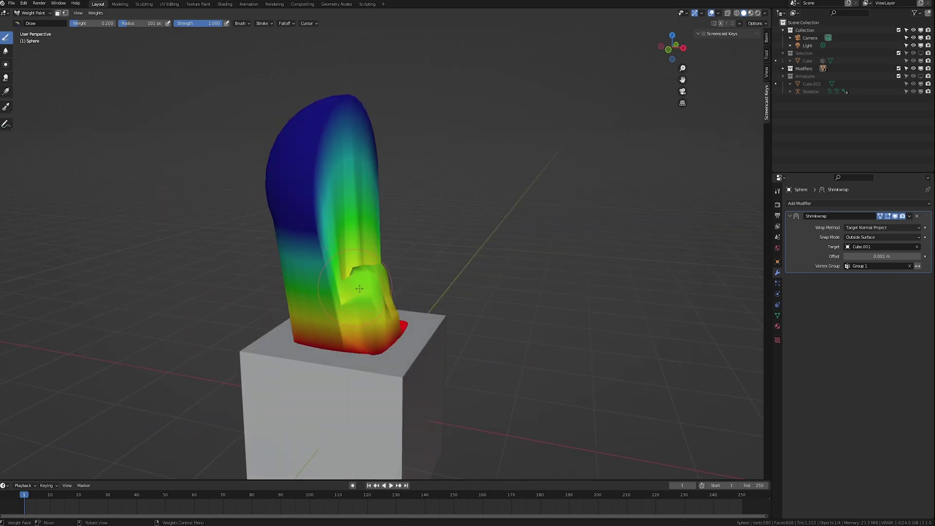
pyautogui.moveTo(374, 272); pyautogui.dragTo(361, 271)
pyautogui.moveTo(380, 286); pyautogui.dragTo(349, 282, button='middle')
pyautogui.moveTo(349, 281)
pyautogui.mouseDown()
pyautogui.moveTo(364, 317)
pyautogui.moveTo(381, 307)
pyautogui.mouseUp()
pyautogui.moveTo(381, 307); pyautogui.dragTo(346, 292, button='middle')
pyautogui.moveTo(347, 292)
pyautogui.mouseDown()
pyautogui.moveTo(352, 301)
pyautogui.moveTo(331, 302)
pyautogui.moveTo(312, 320)
pyautogui.mouseUp()
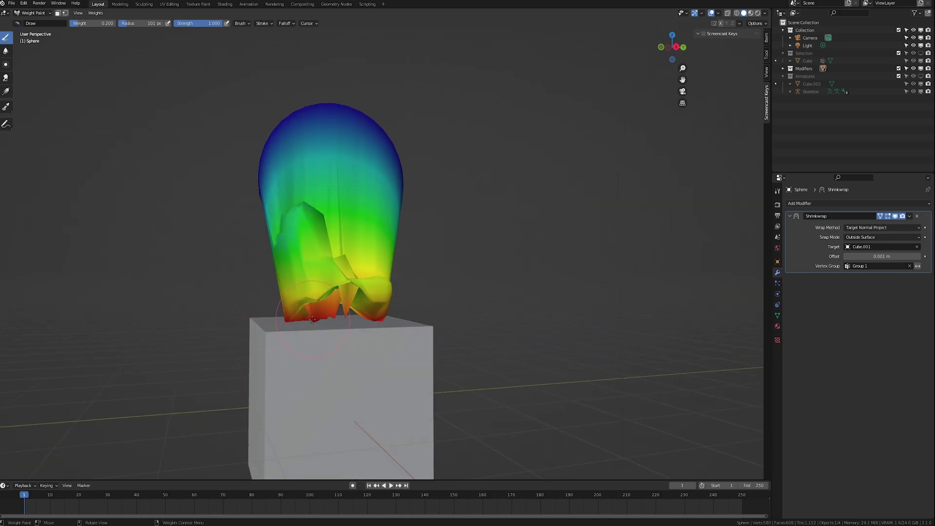
# Step: Examine the repainted weights from several angles with Shrinkwrap hidden and shown in the viewport
pyautogui.moveTo(313, 319); pyautogui.dragTo(394, 316, button='middle')
pyautogui.moveTo(465, 216); pyautogui.dragTo(442, 214, button='middle')
pyautogui.scroll(1, 441, 214)
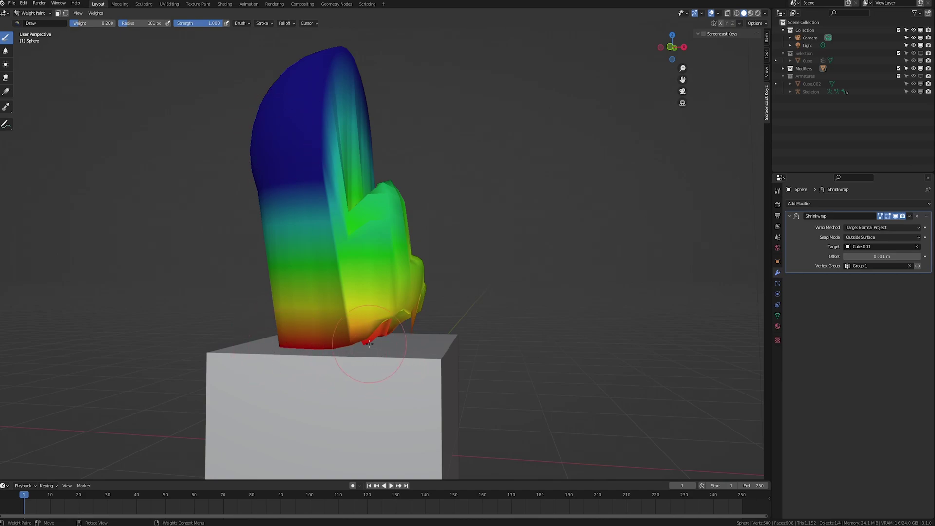
pyautogui.moveTo(310, 341); pyautogui.dragTo(313, 370, button='middle')
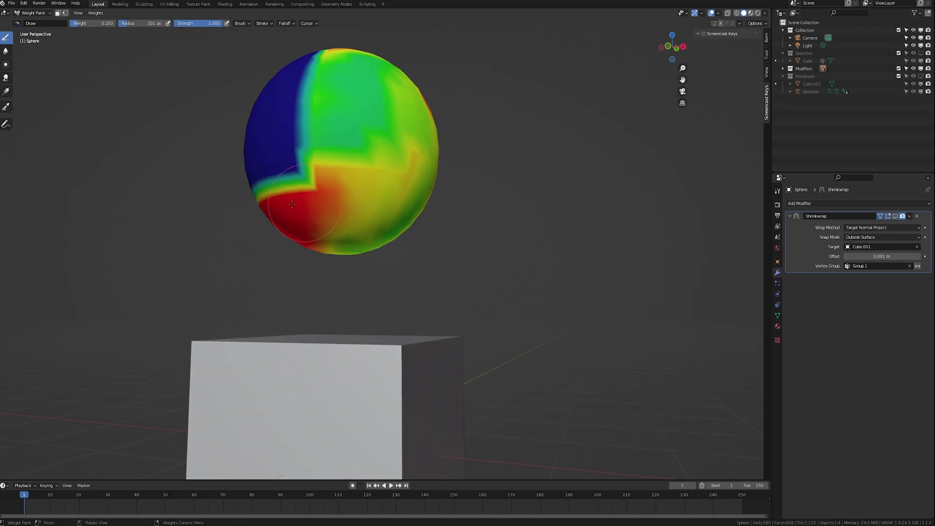
pyautogui.moveTo(277, 254); pyautogui.dragTo(293, 287, button='middle')
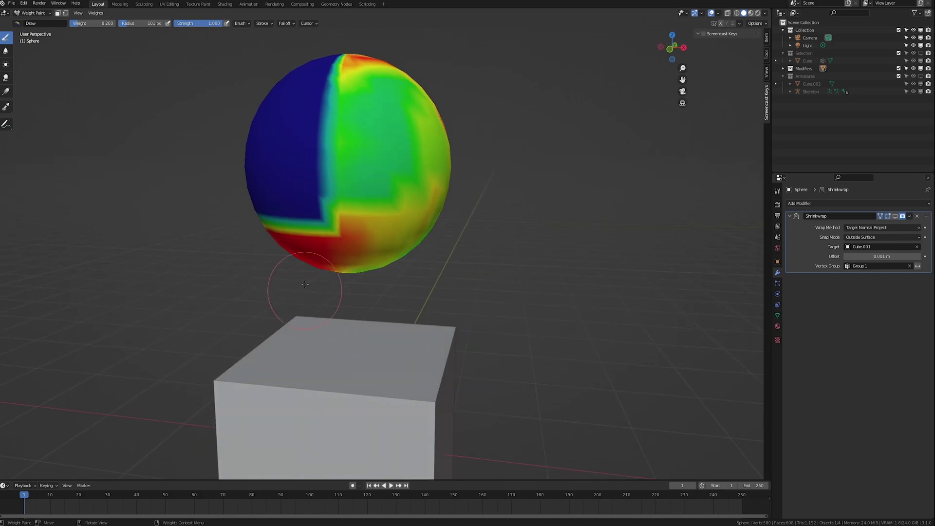
pyautogui.click(895, 216)
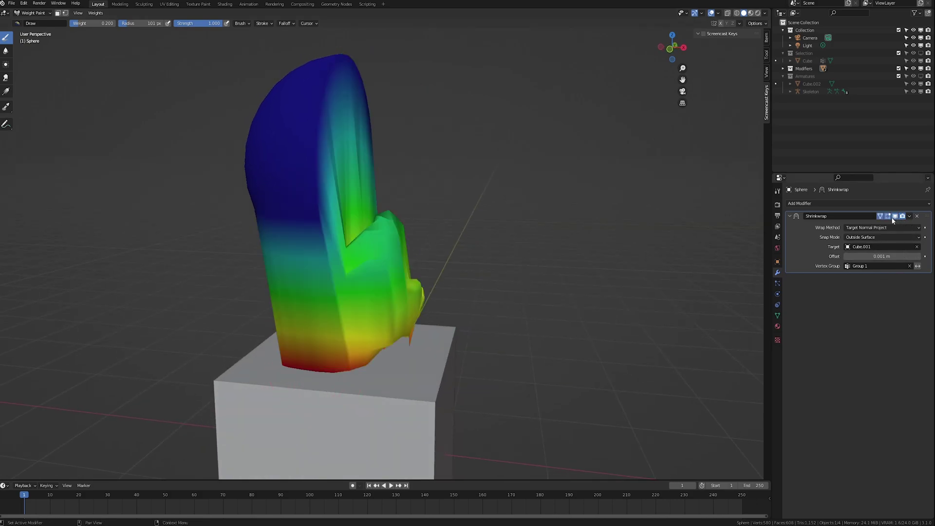
# Step: Paint more weight 0.200 over the wrapped sphere's lower bulge and compare the shape with Shrinkwrap hidden and shown
pyautogui.moveTo(411, 344); pyautogui.dragTo(414, 315)
pyautogui.moveTo(394, 263)
pyautogui.mouseDown(button='middle')
pyautogui.moveTo(358, 265)
pyautogui.moveTo(380, 279)
pyautogui.moveTo(391, 273)
pyautogui.mouseUp(button='middle')
pyautogui.press('Tab')
pyautogui.press('Tab')
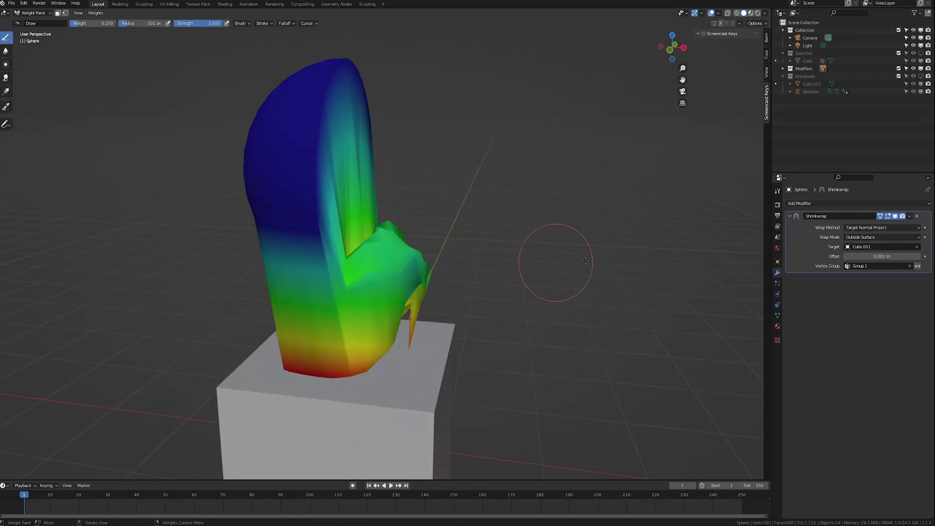
pyautogui.click(894, 215)
pyautogui.click(895, 216)
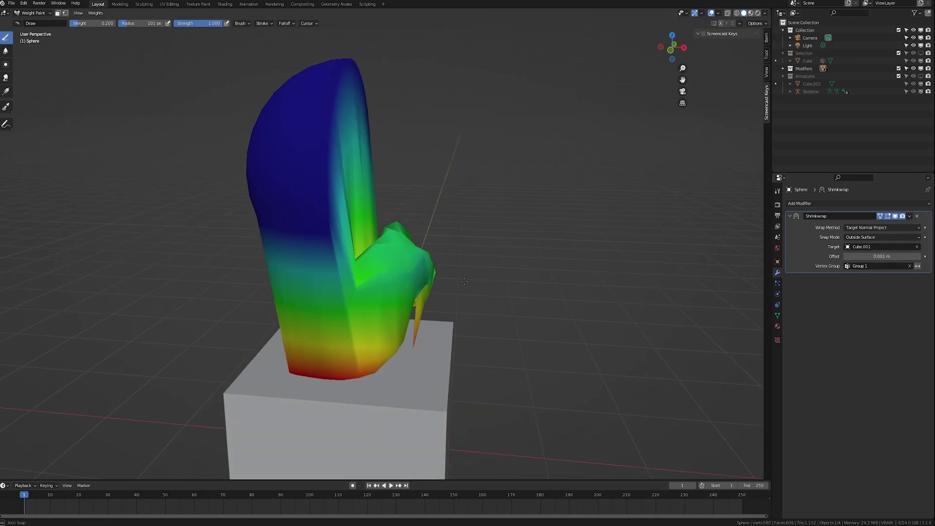
pyautogui.moveTo(381, 296); pyautogui.dragTo(400, 298, button='middle')
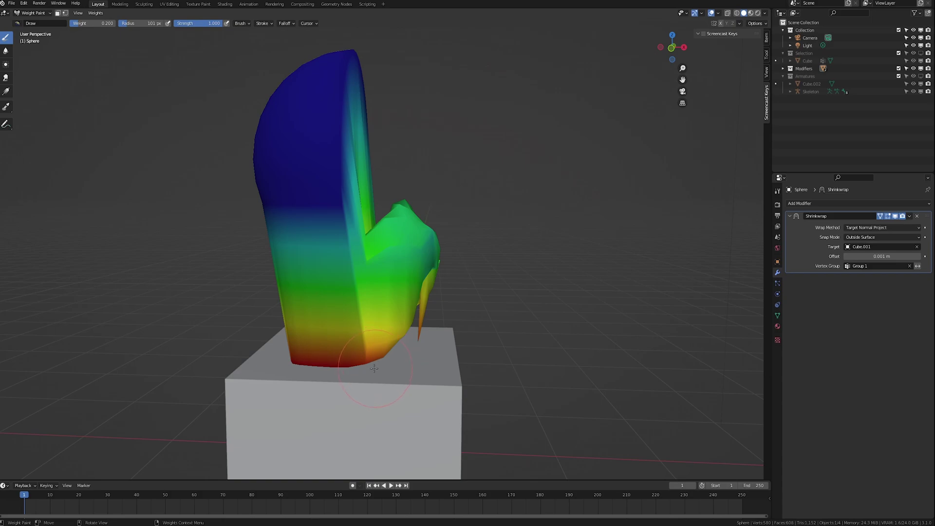
# Step: Rename vertex group Group 1 to a random string of letters and reselect it as the Shrinkwrap modifier's vertex group
pyautogui.doubleClick(804, 229)
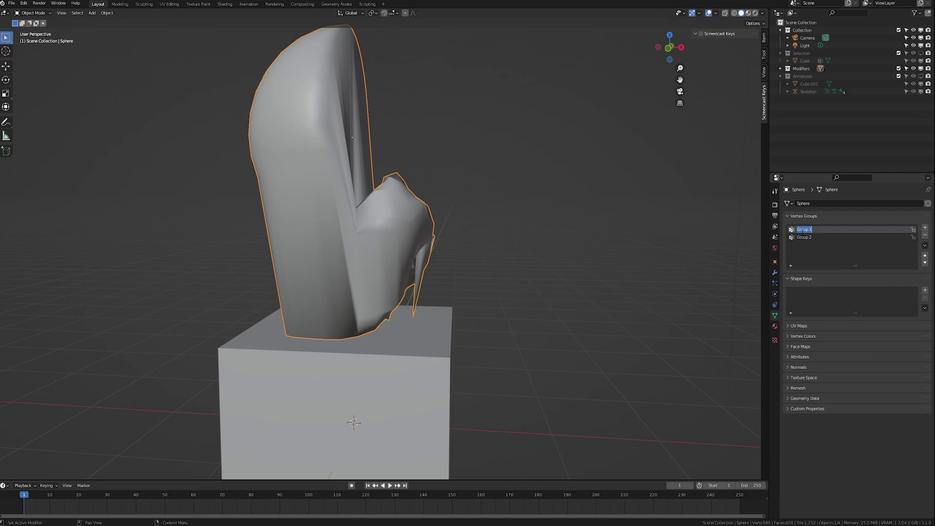
pyautogui.write('nbdjifagnijasdnfgag')
pyautogui.press('Return')
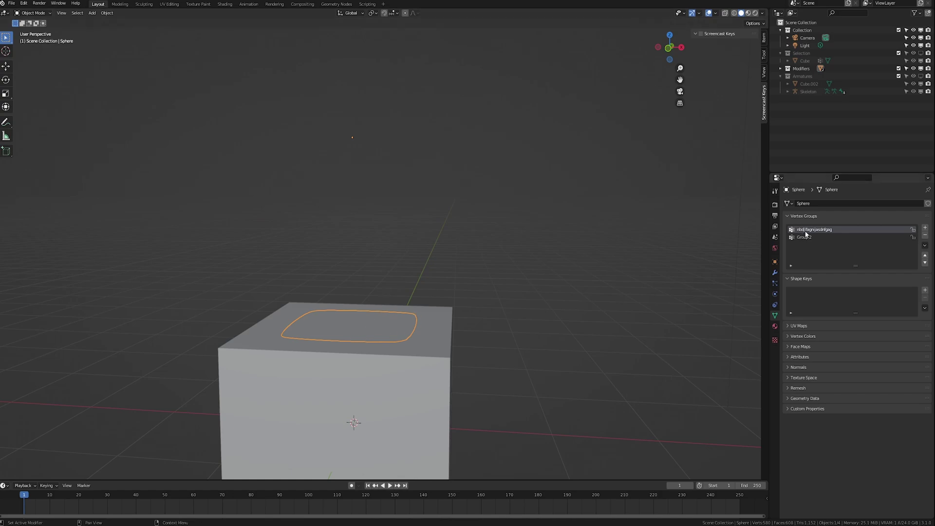
pyautogui.click(775, 272)
pyautogui.click(853, 266)
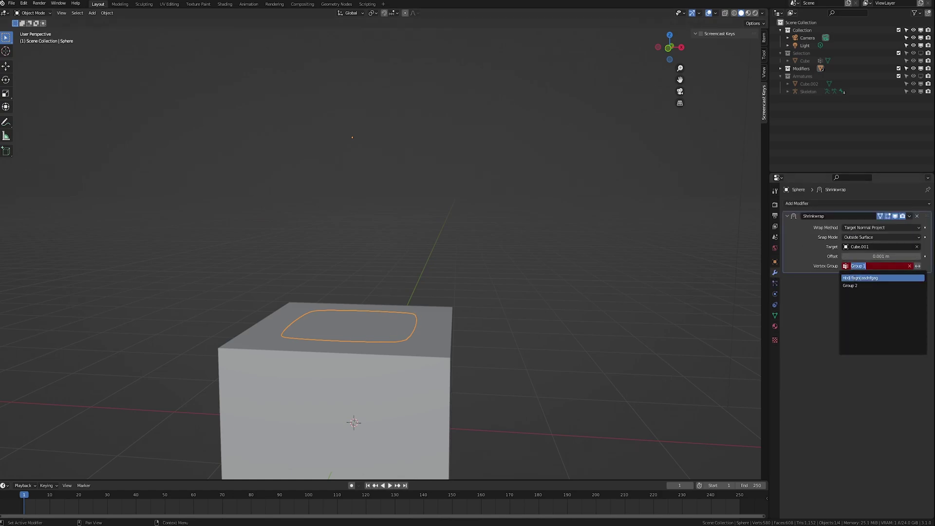
pyautogui.click(854, 278)
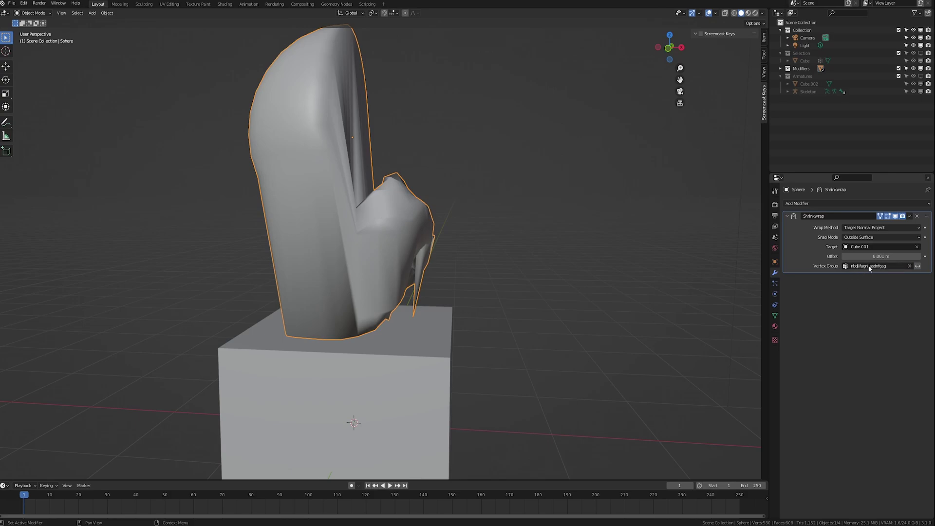
# Step: Rename the randomly named vertex group to Group 1 and assign it again as the Shrinkwrap modifier's vertex group
pyautogui.click(775, 316)
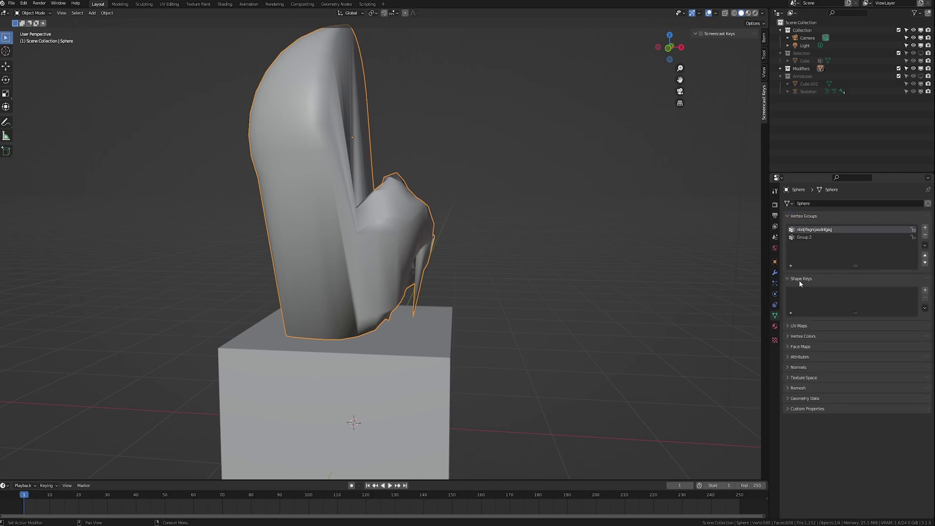
pyautogui.doubleClick(821, 228)
pyautogui.write('G')
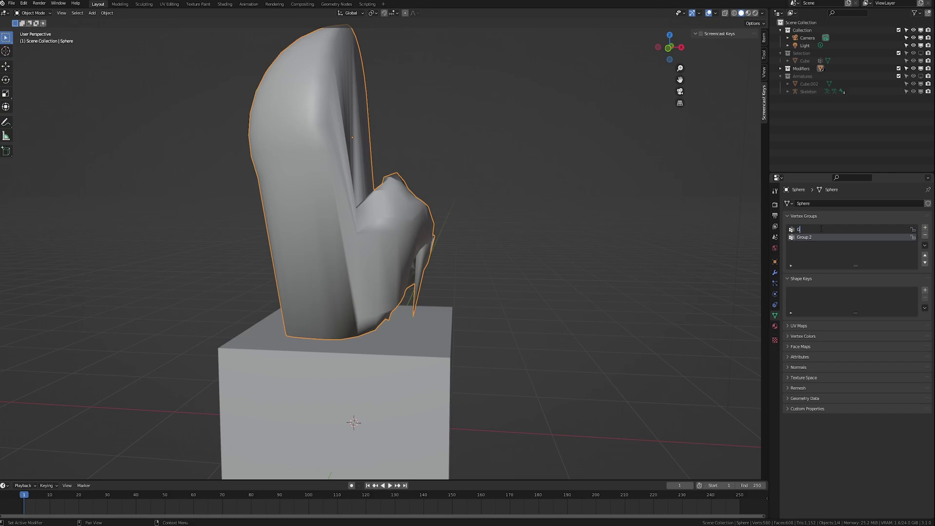
pyautogui.write('roup 1')
pyautogui.press('Return')
pyautogui.click(775, 273)
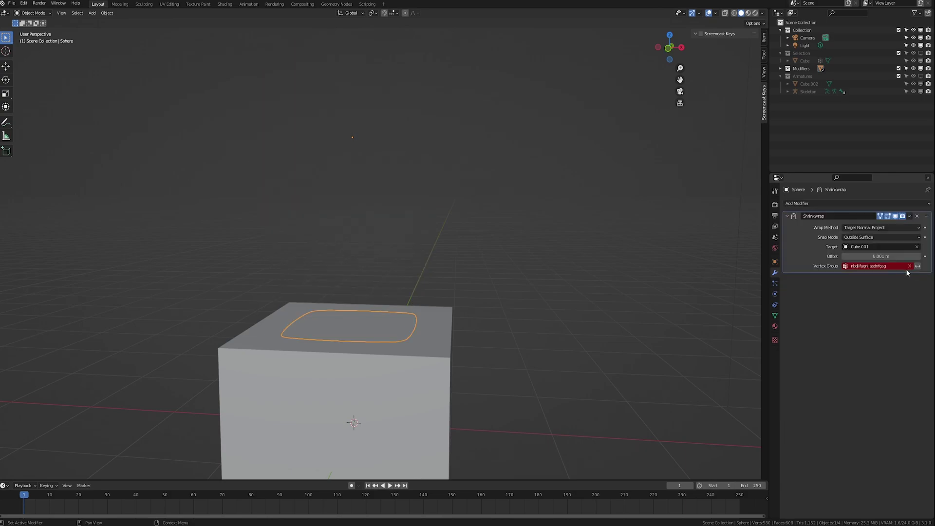
pyautogui.click(898, 266)
pyautogui.click(877, 278)
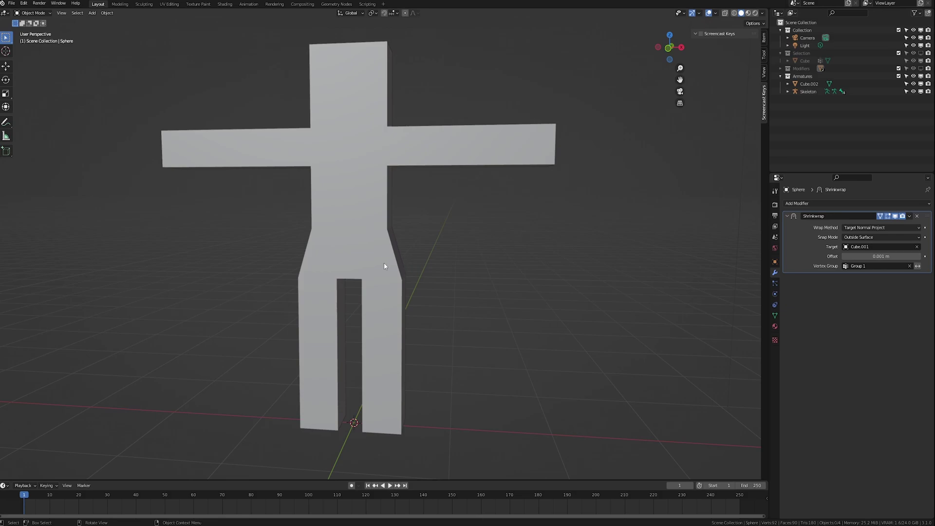
# Step: Turn on X-ray display so the skeleton inside the humanoid mesh can be seen
pyautogui.click(379, 308)
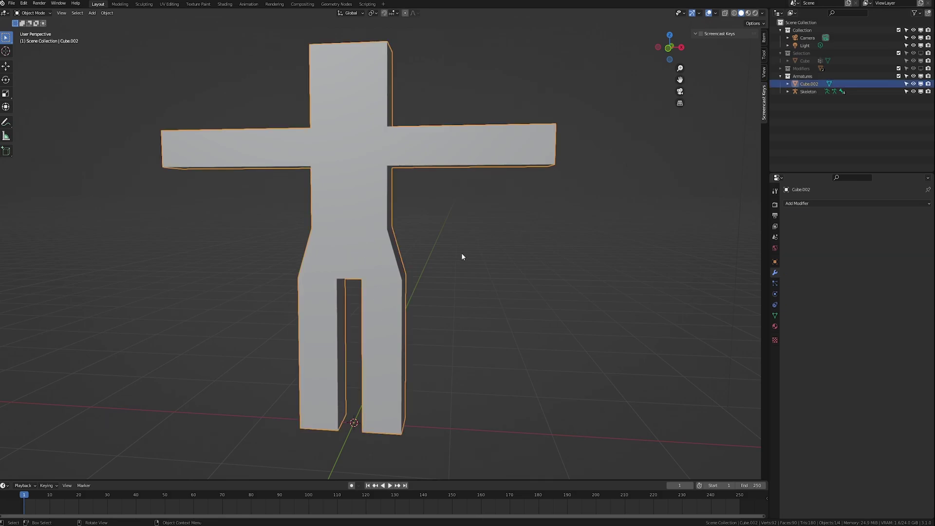
pyautogui.click(444, 277)
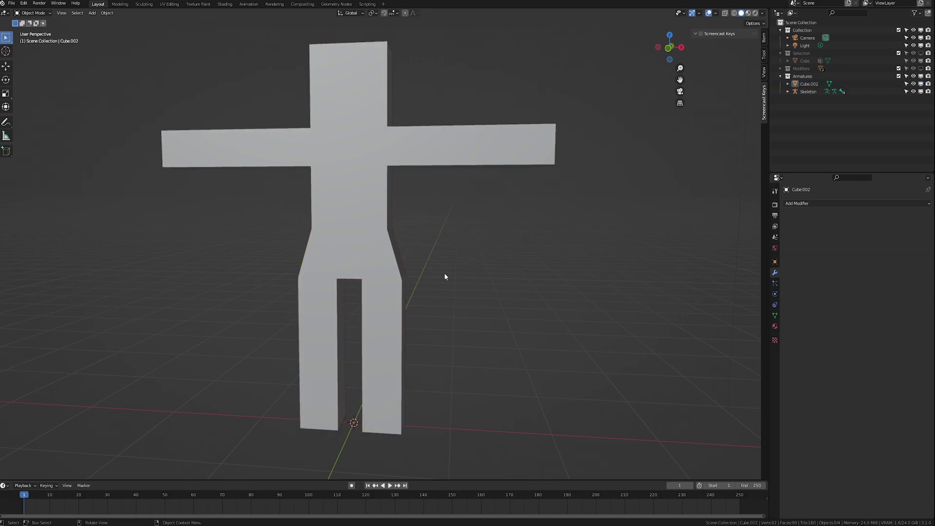
pyautogui.click(805, 92)
pyautogui.hotkey('alt', 'z')
pyautogui.click(395, 250)
pyautogui.moveTo(414, 264)
pyautogui.mouseDown(button='middle')
pyautogui.moveTo(378, 269)
pyautogui.moveTo(518, 269)
pyautogui.moveTo(415, 270)
pyautogui.mouseUp(button='middle')
pyautogui.hotkey('alt', 'z')
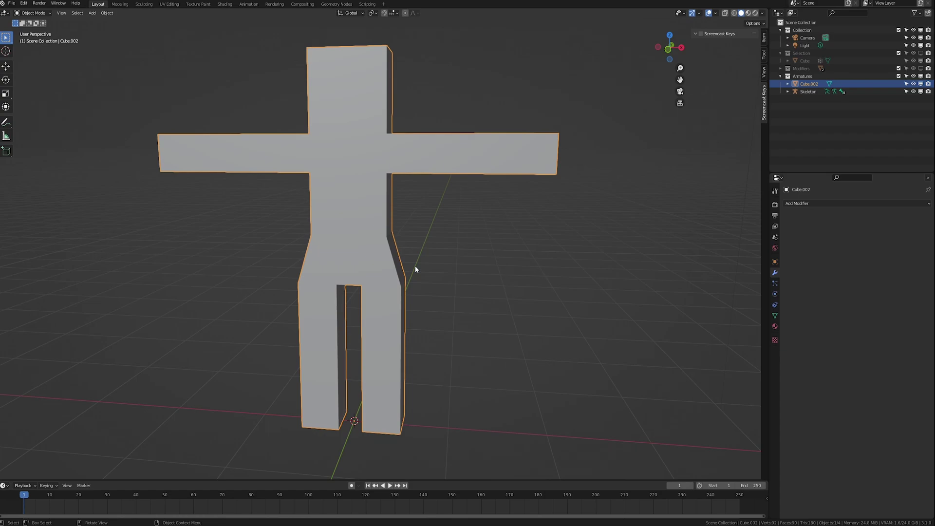
pyautogui.hotkey('alt', 'z')
# Step: Test-move the skeleton away from the humanoid mesh and cancel the move
pyautogui.click(352, 193)
pyautogui.press('g')
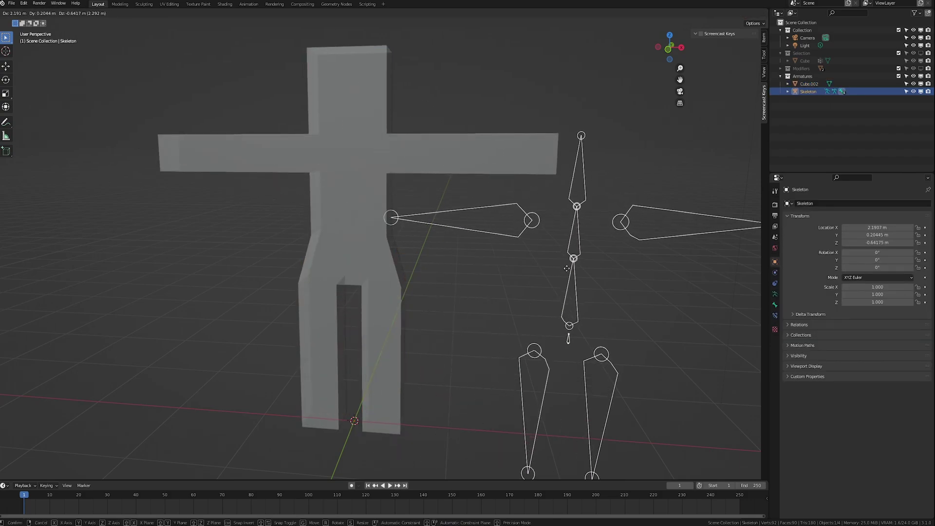
pyautogui.press('Escape')
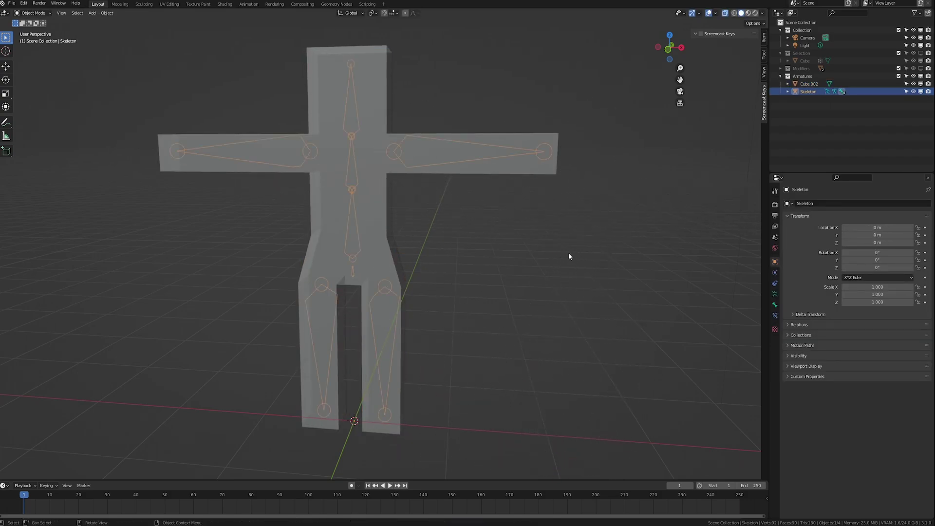
# Step: Parent the humanoid mesh to the skeleton with the plain Armature Deform option
pyautogui.click(363, 234)
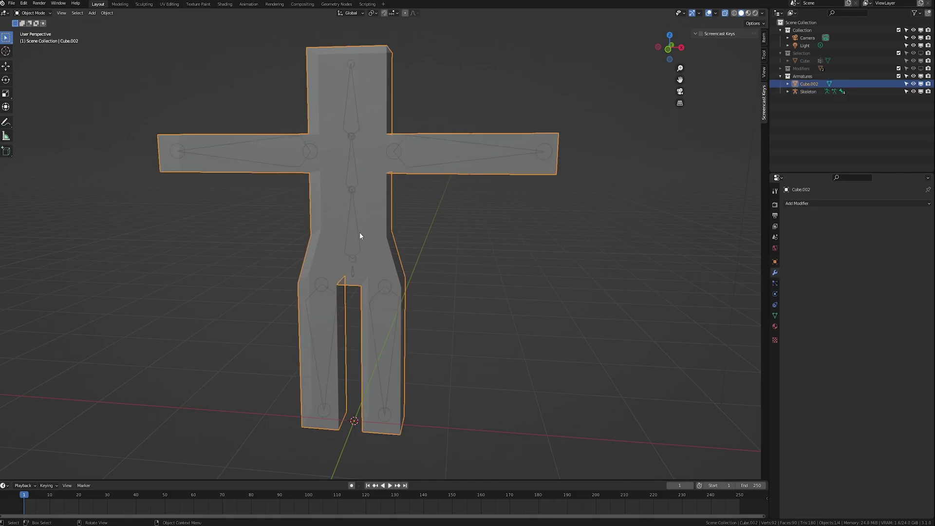
pyautogui.press('g')
pyautogui.press('Escape')
pyautogui.keyDown('shift'); pyautogui.click(455, 143); pyautogui.keyUp('shift')
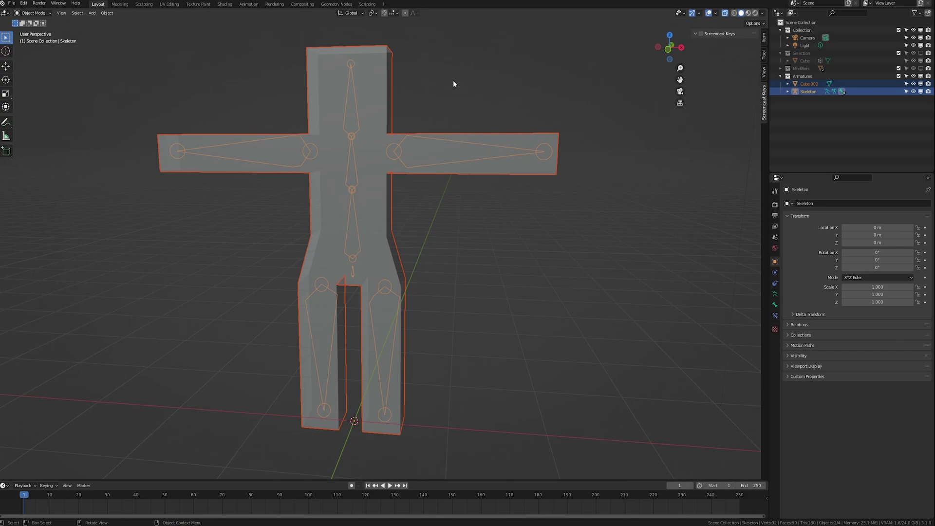
pyautogui.hotkey('ctrl', 'p')
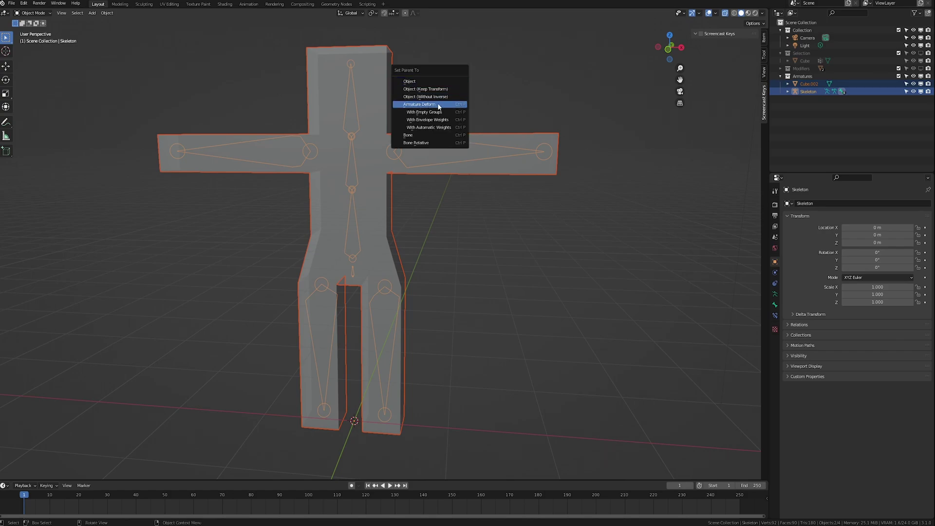
pyautogui.click(431, 104)
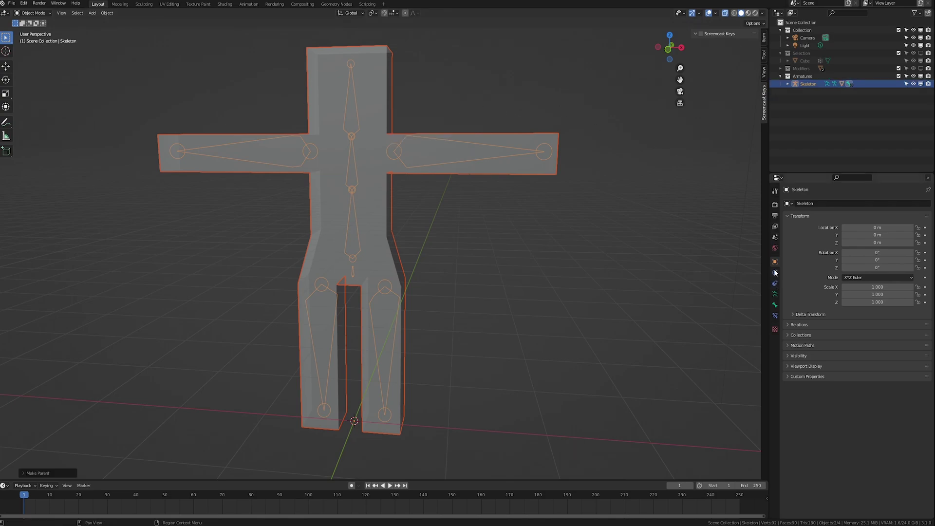
# Step: Inspect the humanoid mesh's Armature modifier and test-move the skeleton to check how the mesh responds
pyautogui.click(527, 174)
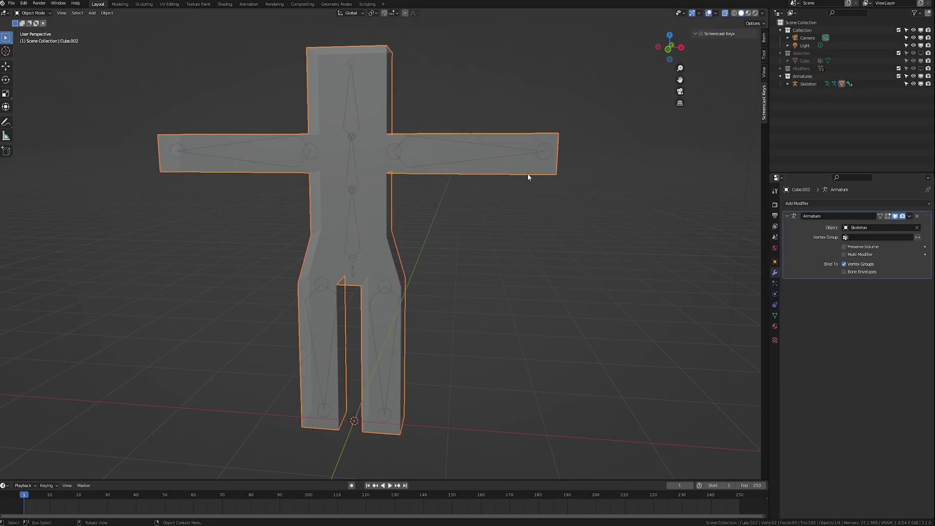
pyautogui.click(775, 272)
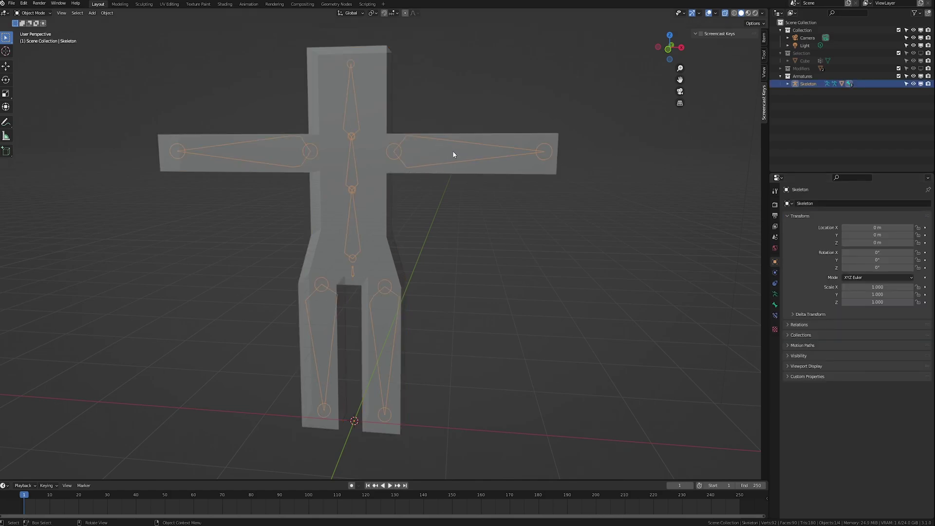
pyautogui.press('g')
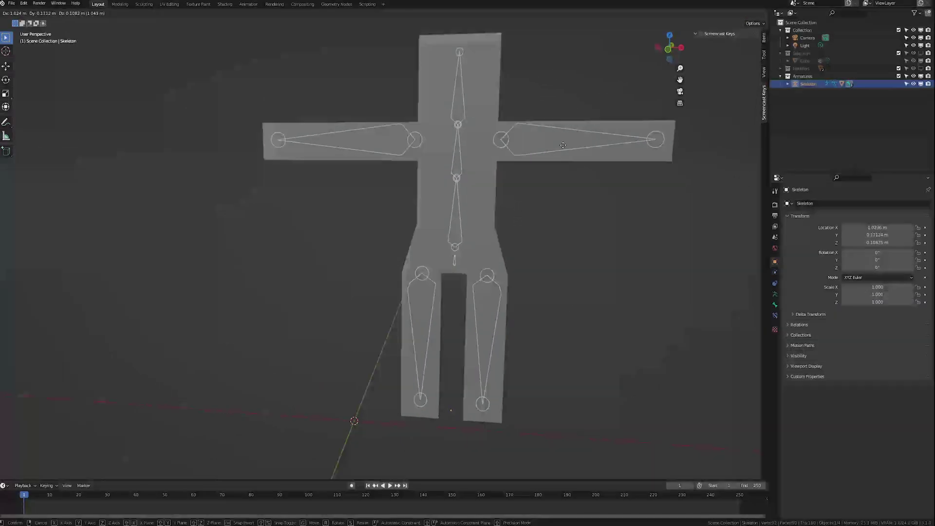
pyautogui.press('Escape')
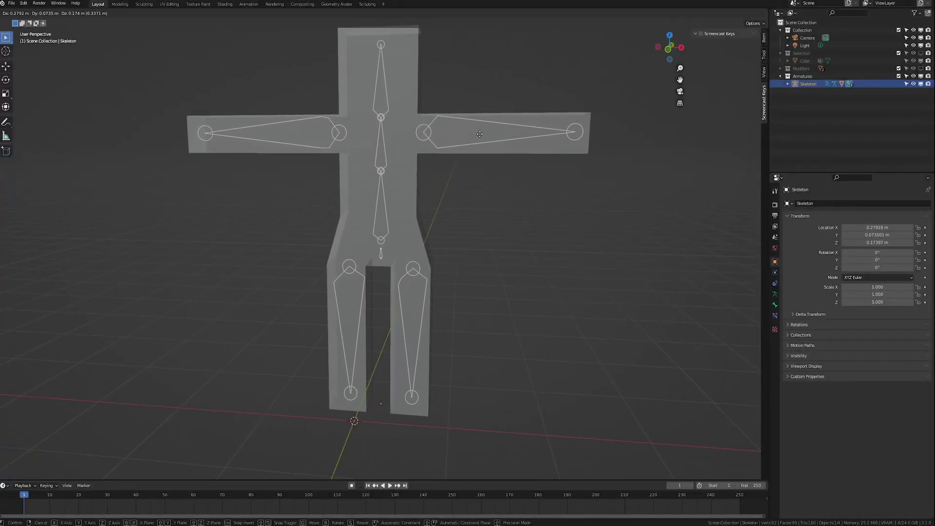
# Step: Switch the skeleton to Pose Mode with the left arm bone, Arm.L, selected
pyautogui.hotkey('ctrl', 'Tab')
pyautogui.click(452, 143)
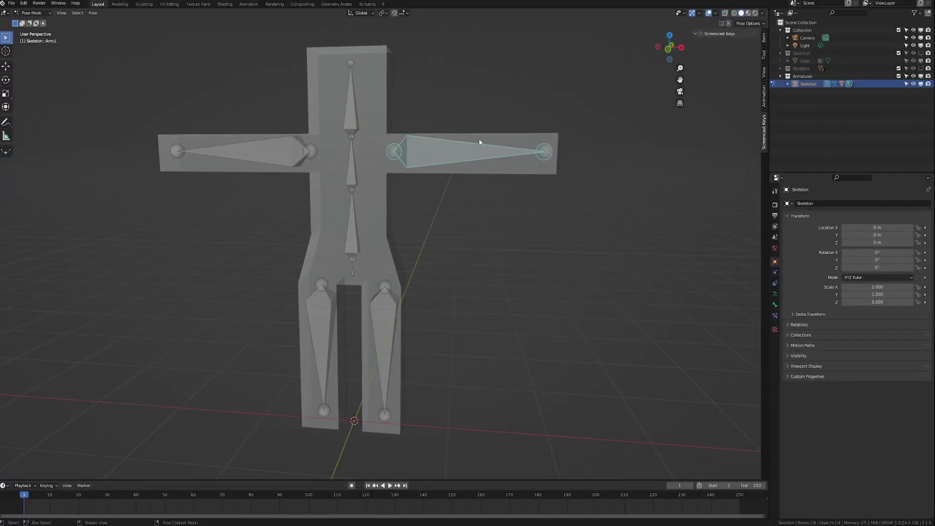
pyautogui.hotkey('ctrl', 'Tab')
pyautogui.hotkey('ctrl', 'Tab')
pyautogui.hotkey('ctrl', 'Tab')
pyautogui.click(33, 13)
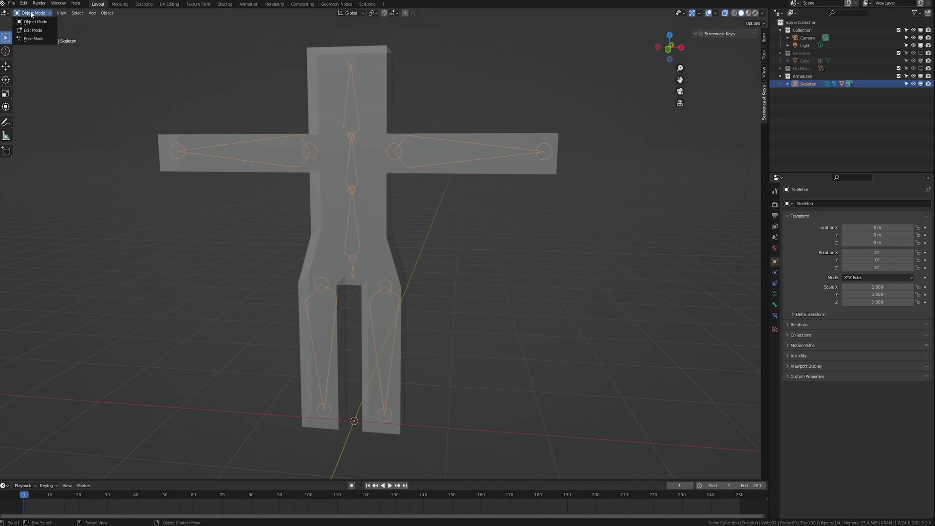
pyautogui.click(34, 38)
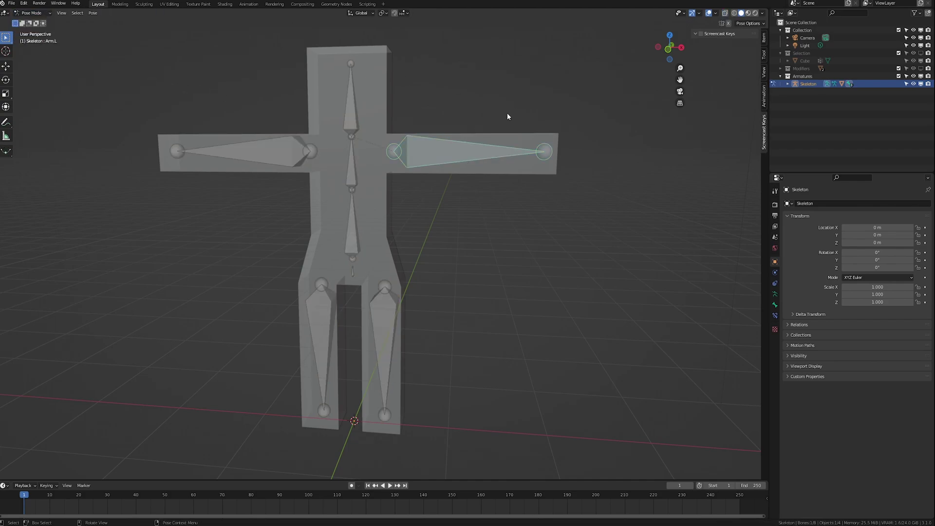
# Step: Try rotating and moving the Arm.L bone, cancel each transform, and return the skeleton to Object Mode
pyautogui.moveTo(508, 114); pyautogui.dragTo(490, 129, button='middle')
pyautogui.press('r')
pyautogui.rightClick(475, 175)
pyautogui.press('g')
pyautogui.rightClick(460, 195)
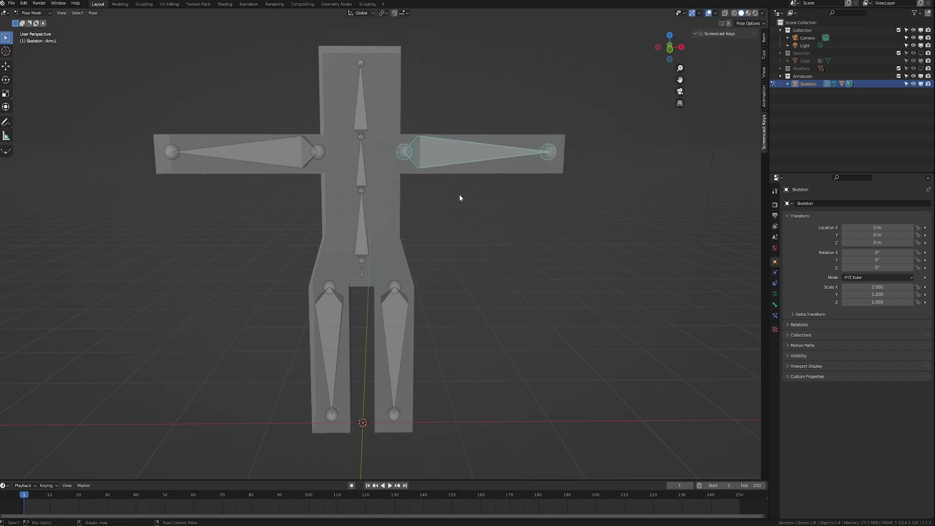
pyautogui.press('r')
pyautogui.press('Escape')
pyautogui.hotkey('ctrl', 'Tab')
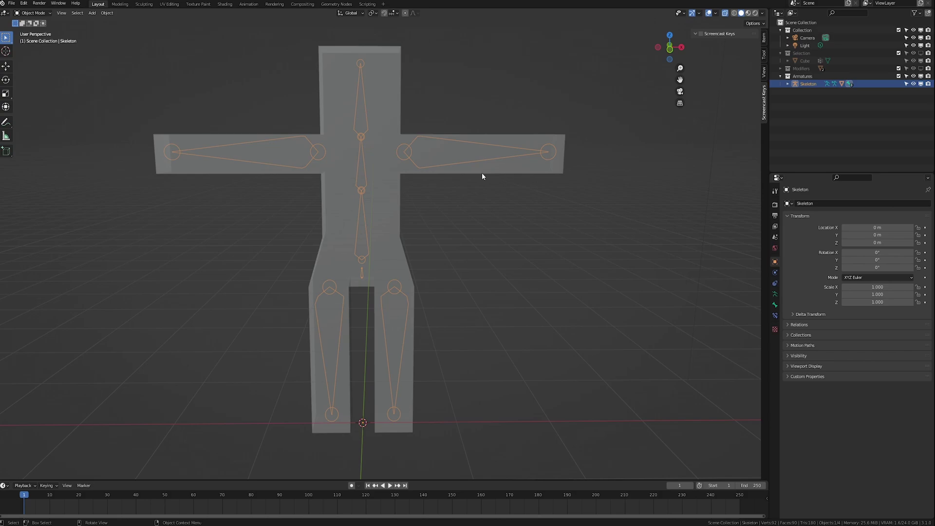
# Step: Examine the vertex group setting of the mesh's Armature modifier and test-move the whole skeleton
pyautogui.click(524, 171)
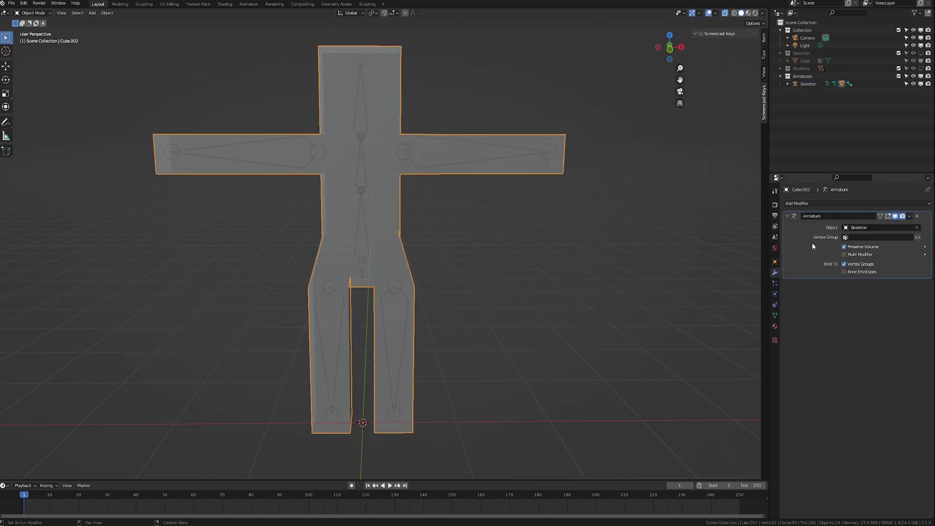
pyautogui.click(853, 237)
pyautogui.click(834, 237)
pyautogui.click(443, 139)
pyautogui.click(444, 140)
pyautogui.click(437, 139)
pyautogui.press('g')
pyautogui.rightClick(446, 134)
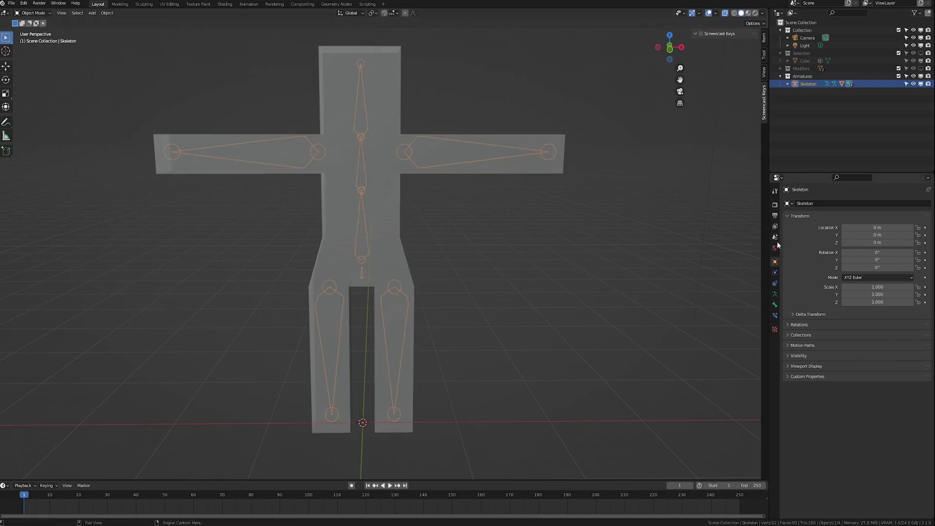
# Step: Open the humanoid mesh's vertex group list and check the Arm.L bone with a cancelled test move in Pose Mode
pyautogui.click(568, 170)
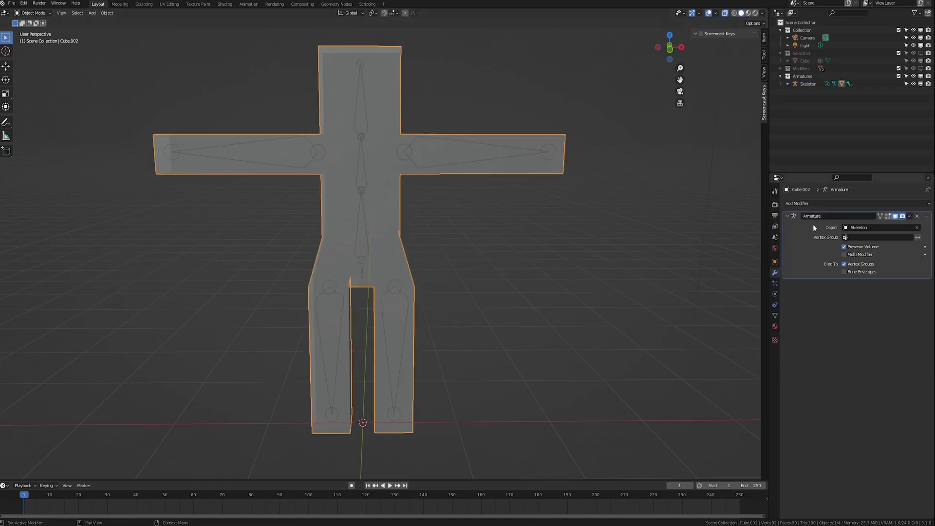
pyautogui.click(774, 315)
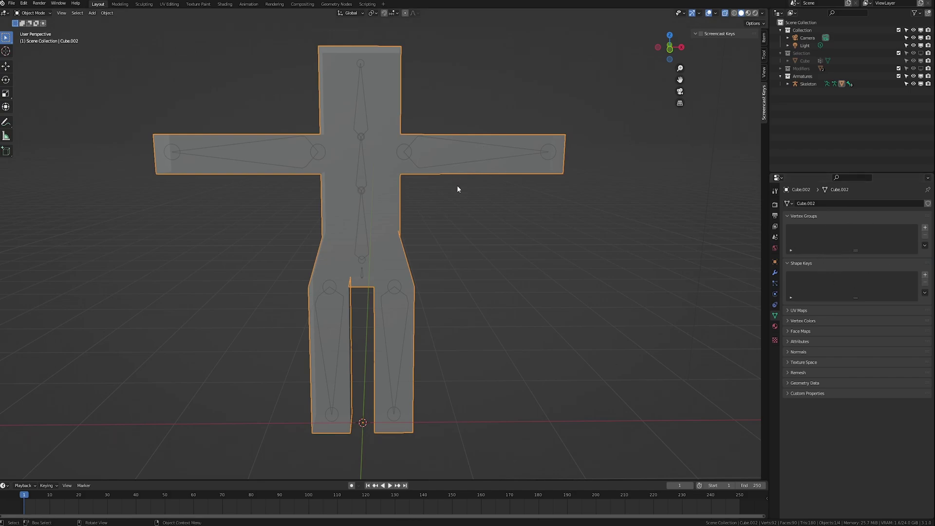
pyautogui.click(454, 149)
pyautogui.hotkey('ctrl', 'Tab')
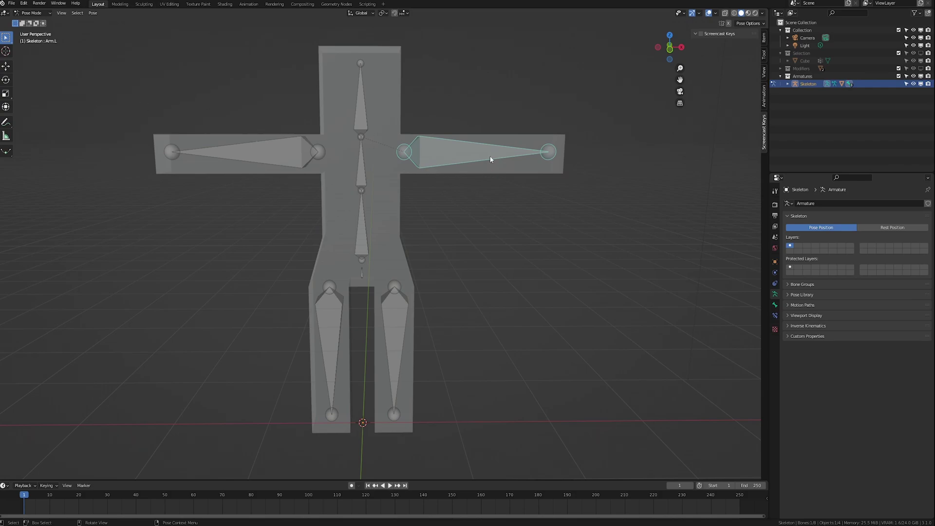
pyautogui.press('g')
pyautogui.press('Escape')
pyautogui.hotkey('ctrl', 'Tab')
# Step: Enter Edit Mode on the humanoid mesh in front view and add a vertex group named Arm.L
pyautogui.click(492, 166)
pyautogui.press('KP_1')
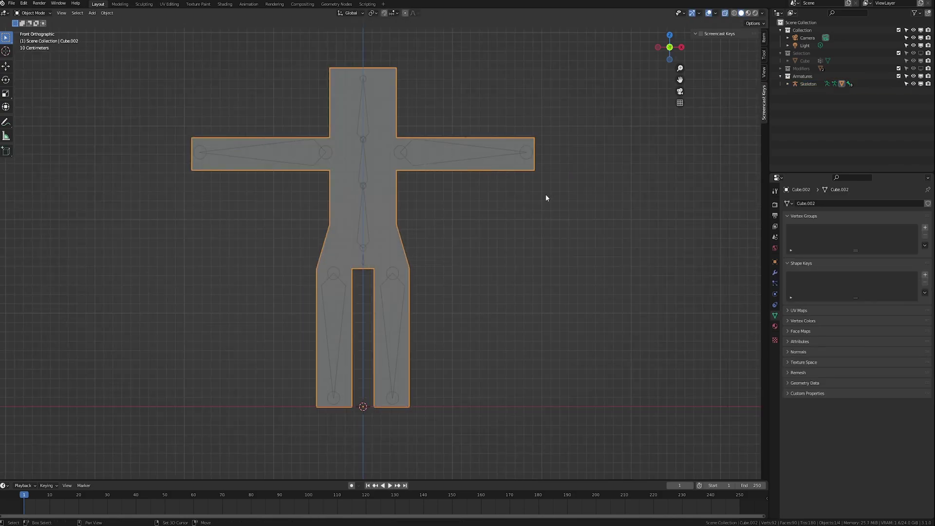
pyautogui.keyDown('shift'); pyautogui.moveTo(546, 197); pyautogui.dragTo(454, 239, button='middle'); pyautogui.keyUp('shift')
pyautogui.press('Tab')
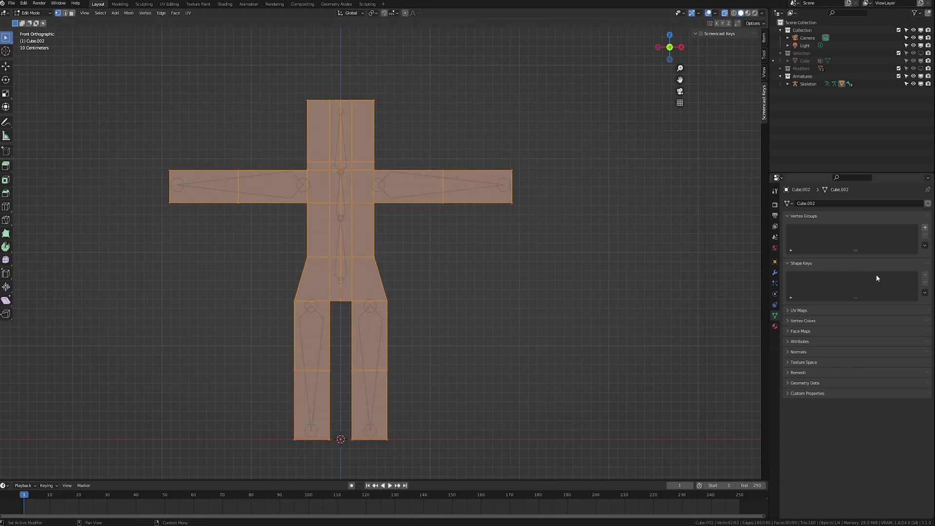
pyautogui.click(924, 229)
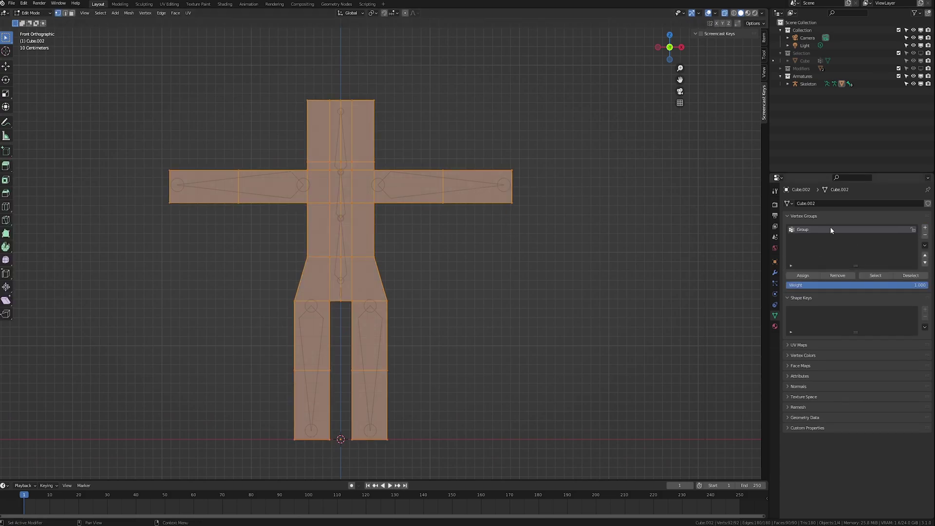
pyautogui.doubleClick(809, 229)
pyautogui.write('Arm.L')
pyautogui.press('Return')
# Step: Clear the selection and circle-select all vertices of the arm surrounding the Arm.L bone
pyautogui.hotkey('alt', 'a')
pyautogui.press('c')
pyautogui.moveTo(543, 177)
pyautogui.mouseDown()
pyautogui.moveTo(472, 188)
pyautogui.moveTo(384, 181)
pyautogui.mouseUp()
pyautogui.scroll(5, 434, 192)
pyautogui.press('Escape')
pyautogui.moveTo(439, 187); pyautogui.dragTo(494, 202, button='middle')
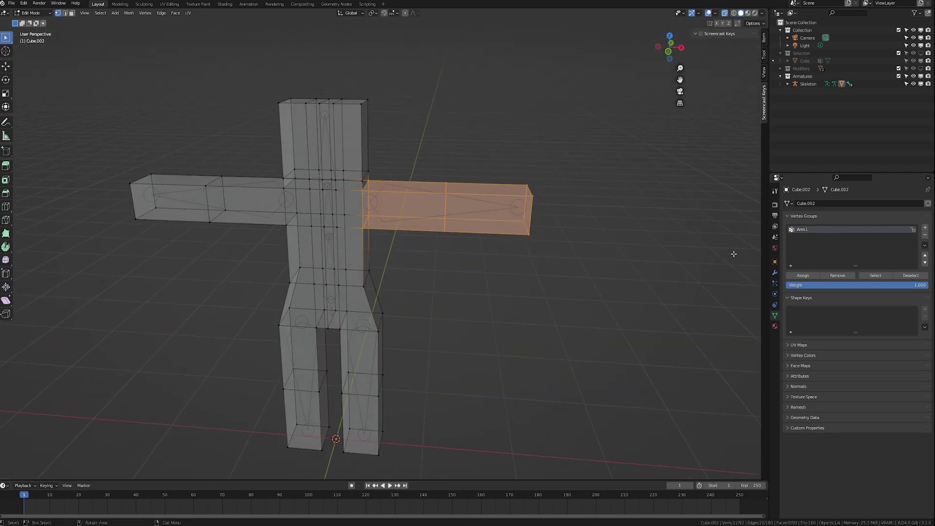
# Step: Assign the selected arm vertices to the Arm.L vertex group and test-move the Arm.L bone in Pose Mode, cancelling the move
pyautogui.click(815, 275)
pyautogui.press('Tab')
pyautogui.click(401, 189)
pyautogui.hotkey('ctrl', 'Tab')
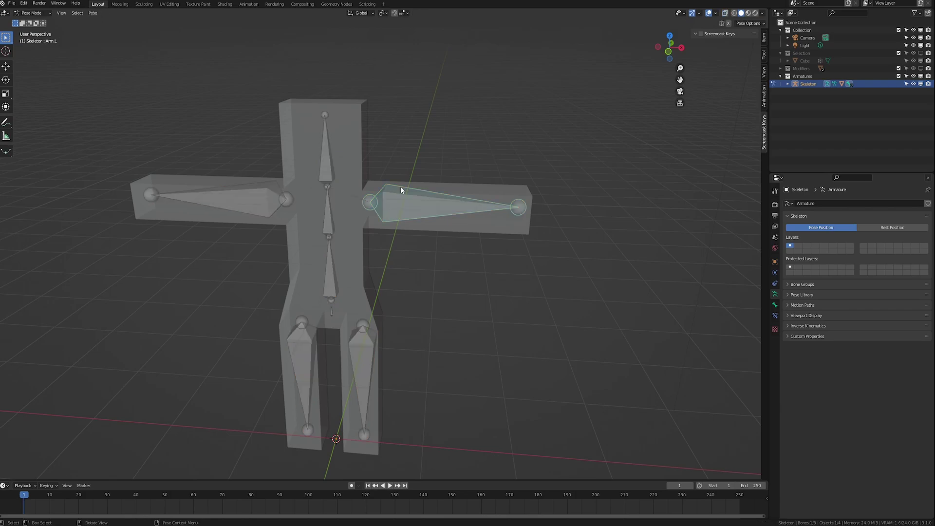
pyautogui.moveTo(452, 245); pyautogui.dragTo(471, 225, button='middle')
pyautogui.press('g')
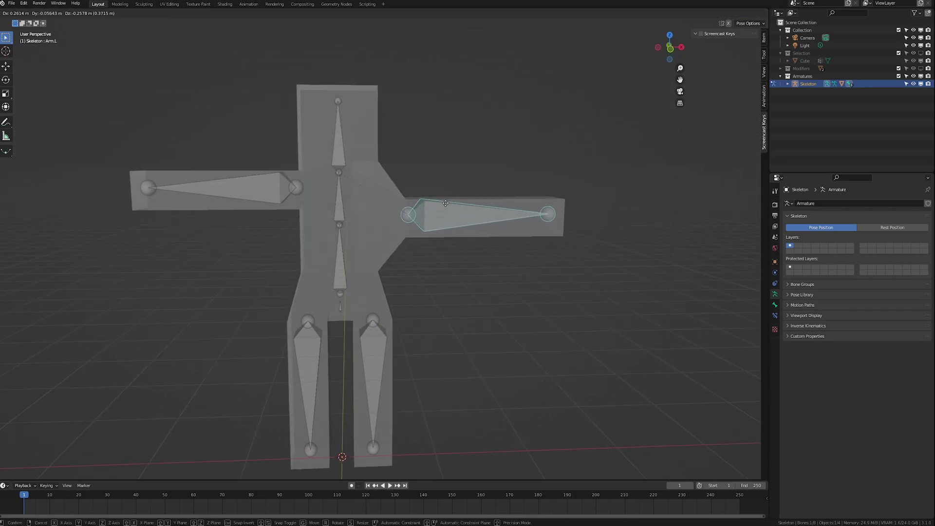
pyautogui.press('Escape')
pyautogui.moveTo(496, 217); pyautogui.dragTo(488, 250, button='middle')
# Step: Select the skeleton together with the humanoid mesh as the active object and switch to Weight Paint mode
pyautogui.hotkey('ctrl', 'Tab')
pyautogui.click(365, 144)
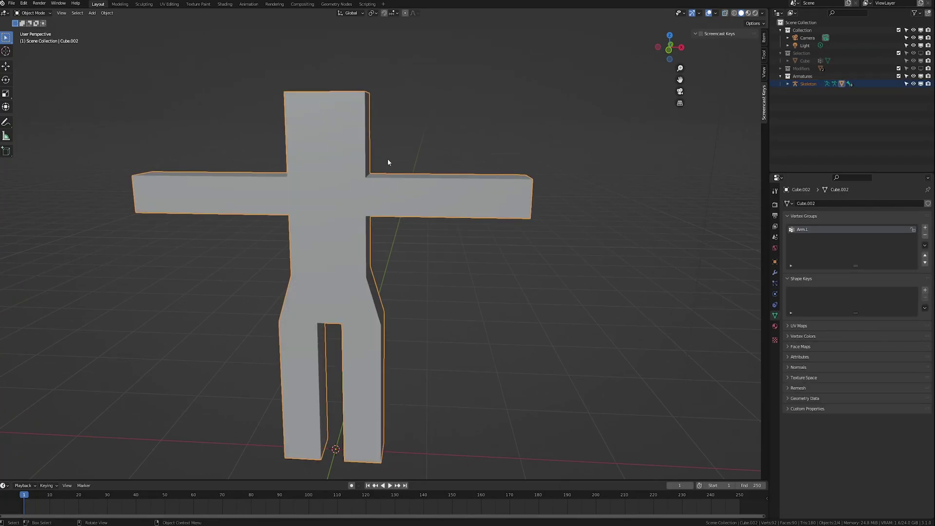
pyautogui.click(403, 191)
pyautogui.hotkey('alt', 'z')
pyautogui.click(398, 180)
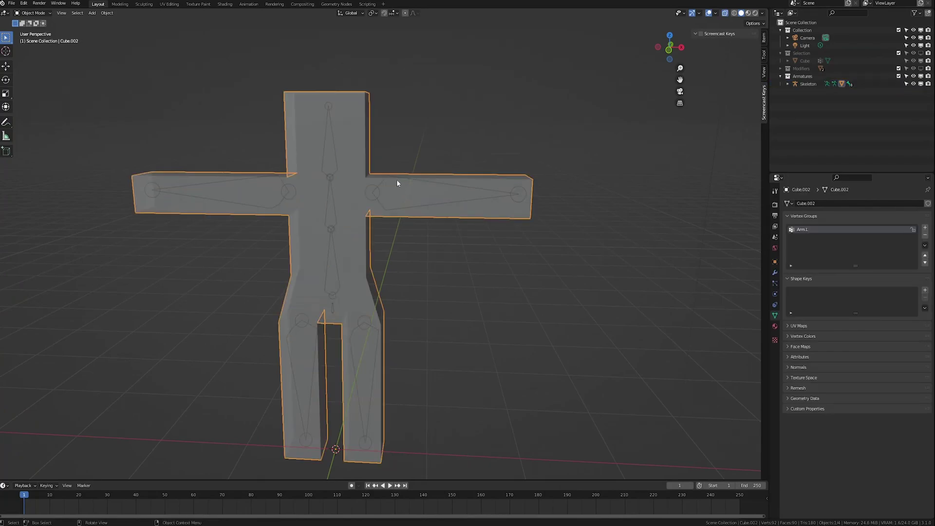
pyautogui.click(396, 180)
pyautogui.keyDown('shift'); pyautogui.click(366, 151); pyautogui.keyUp('shift')
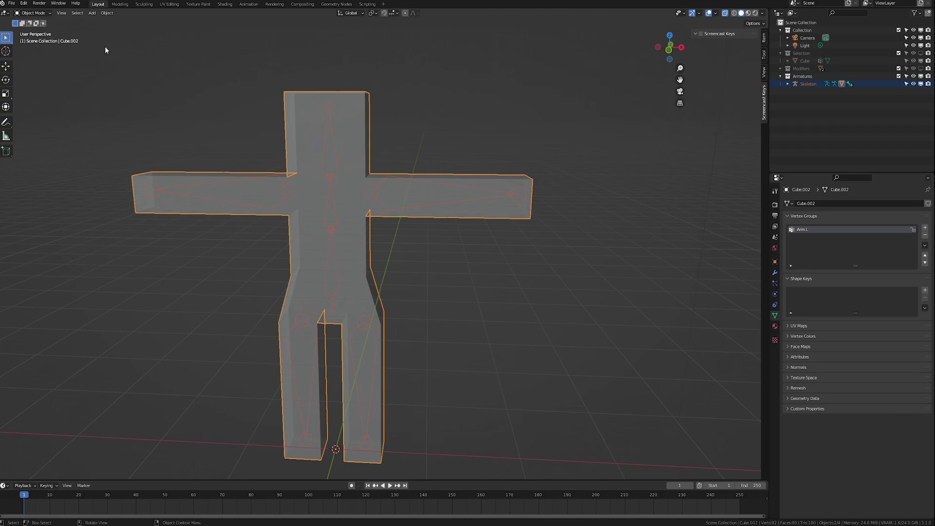
pyautogui.hotkey('alt', 'z')
pyautogui.click(32, 12)
pyautogui.click(30, 53)
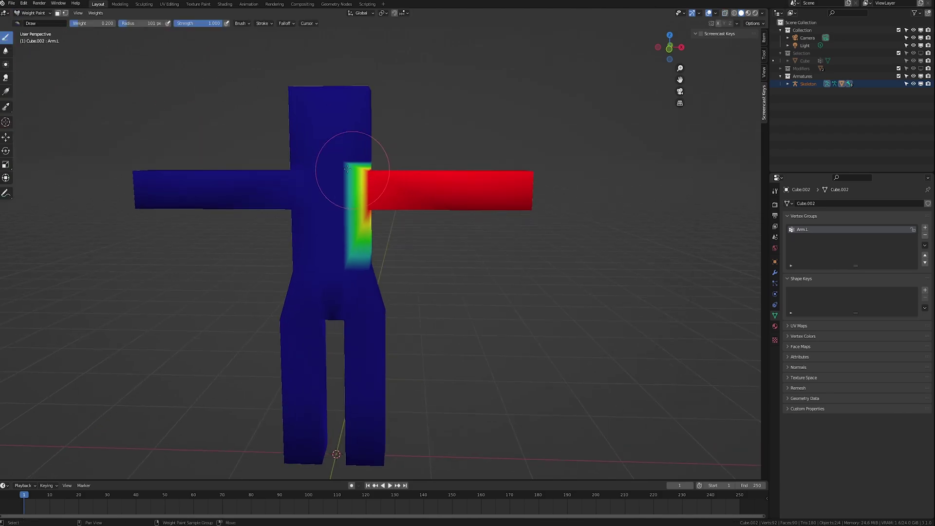
# Step: Reveal the bones through the mesh and select Arm.R, Head and Spine 2 in turn to check their weights
pyautogui.keyDown('shift'); pyautogui.moveTo(347, 169); pyautogui.dragTo(435, 182, button='middle'); pyautogui.keyUp('shift')
pyautogui.hotkey('alt', 'z')
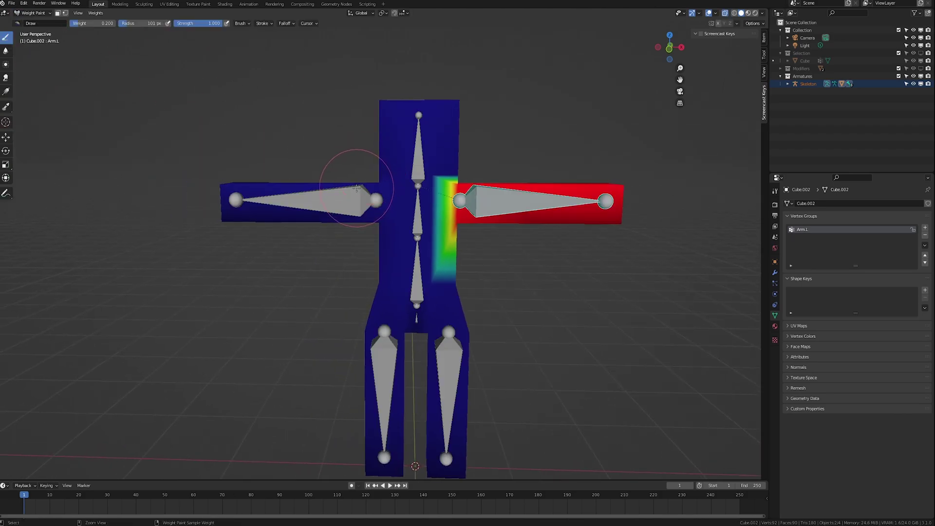
pyautogui.keyDown('ctrl'); pyautogui.click(323, 193); pyautogui.keyUp('ctrl')
pyautogui.keyDown('ctrl'); pyautogui.click(419, 154); pyautogui.keyUp('ctrl')
pyautogui.keyDown('ctrl'); pyautogui.click(417, 220); pyautogui.keyUp('ctrl')
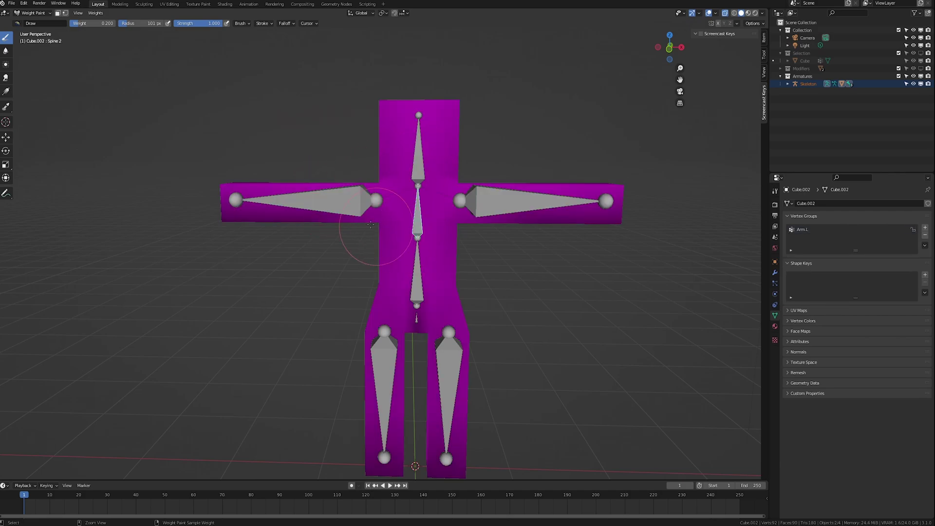
# Step: Paint weight 1.000 for the Arm.R bone over the front and outer end of its arm, adjusting the brush radius
pyautogui.click(246, 38)
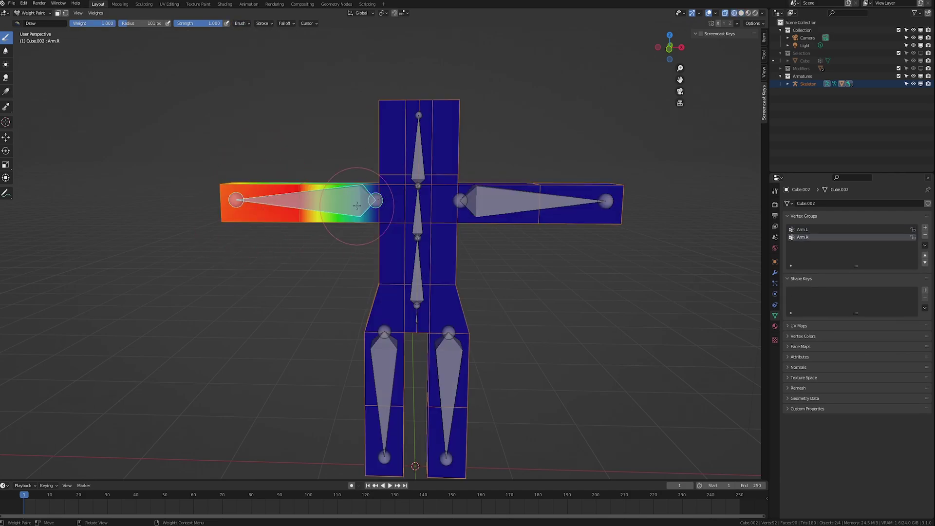
pyautogui.press('f')
pyautogui.click(357, 206)
pyautogui.press('f')
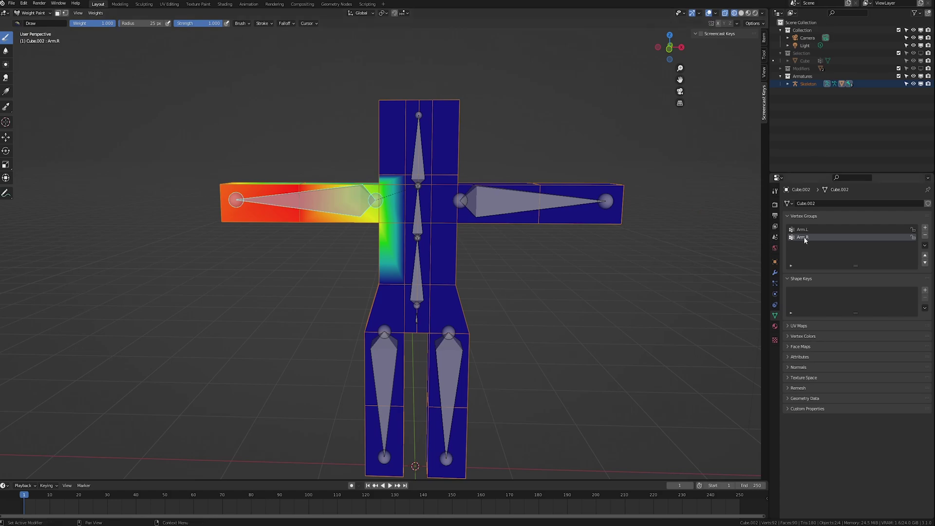
pyautogui.moveTo(291, 173); pyautogui.dragTo(318, 195, button='middle')
pyautogui.press('f')
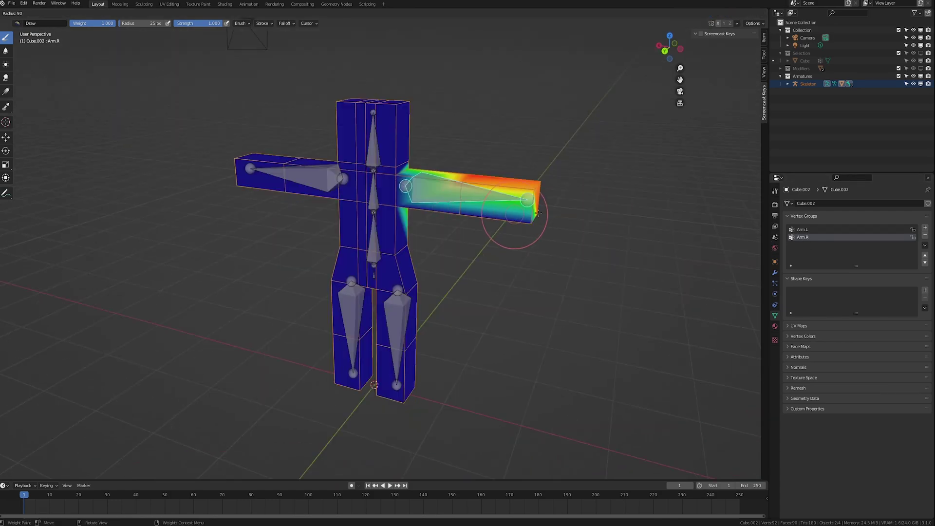
pyautogui.click(546, 214)
pyautogui.moveTo(544, 185); pyautogui.dragTo(479, 189)
# Step: Set the brush radius to about 45 px and paint the shoulder end of the Arm.R arm with weight 1.000
pyautogui.moveTo(475, 189); pyautogui.dragTo(499, 179, button='middle')
pyautogui.press('f')
pyautogui.click(403, 196)
pyautogui.moveTo(394, 183)
pyautogui.mouseDown()
pyautogui.moveTo(384, 179)
pyautogui.moveTo(392, 207)
pyautogui.mouseUp()
pyautogui.moveTo(393, 205)
pyautogui.mouseDown(button='middle')
pyautogui.moveTo(370, 207)
pyautogui.moveTo(407, 207)
pyautogui.mouseUp(button='middle')
pyautogui.click(398, 206)
# Step: Test-rotate the Arm.R bone from the back and front of the model, cancelling each rotation
pyautogui.press('r')
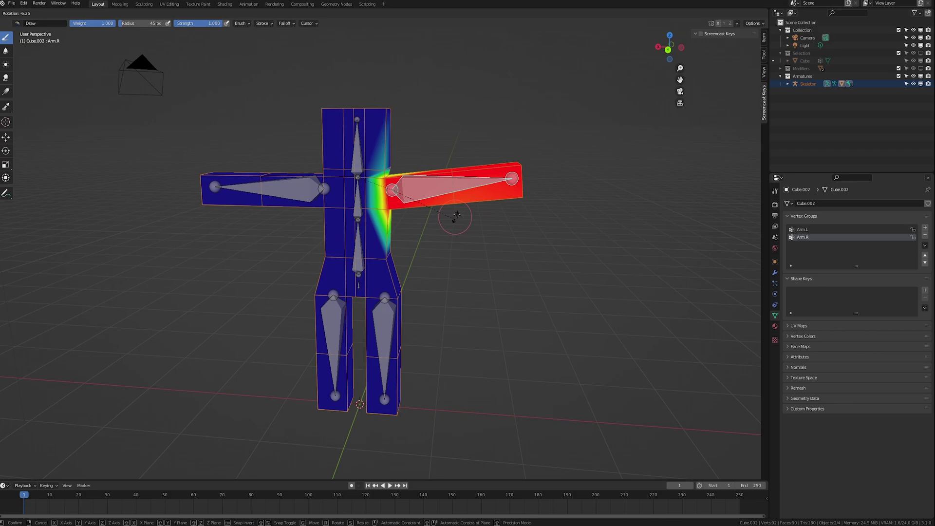
pyautogui.rightClick(471, 236)
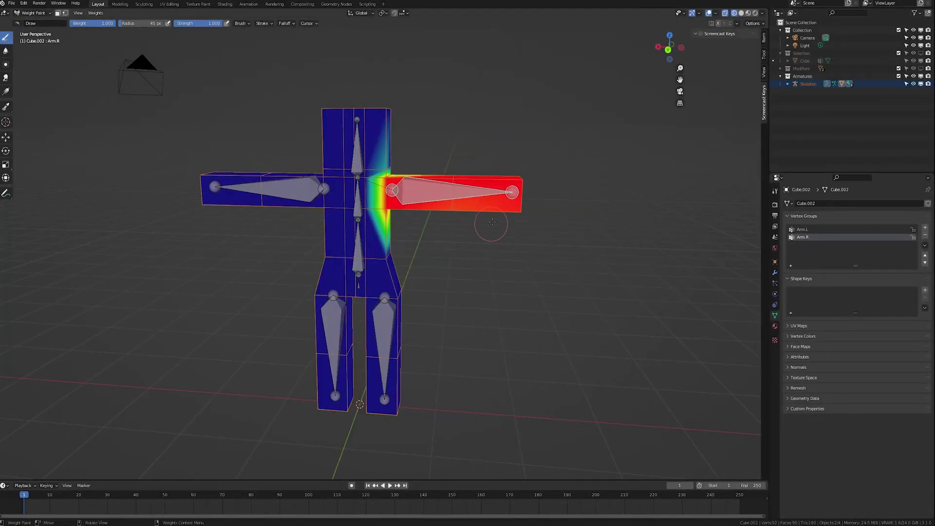
pyautogui.moveTo(489, 215); pyautogui.dragTo(404, 234, button='middle')
pyautogui.press('r')
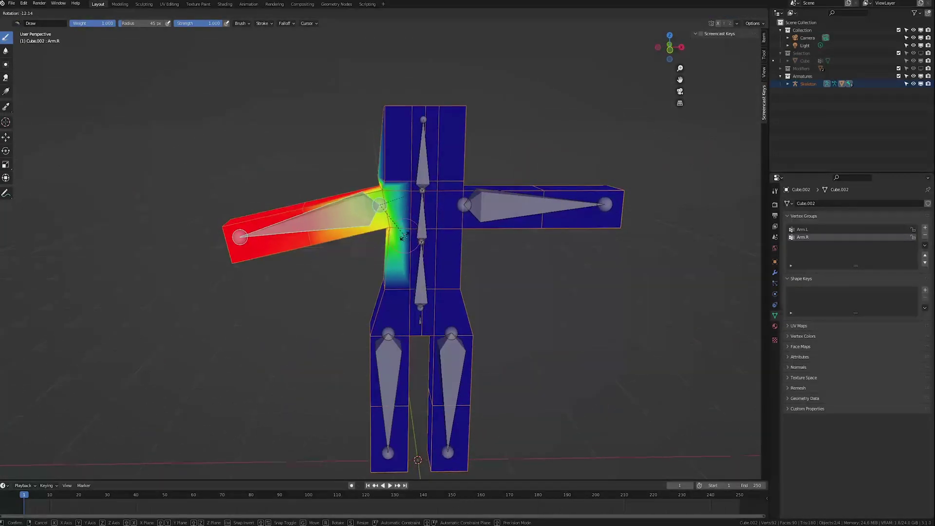
pyautogui.rightClick(404, 237)
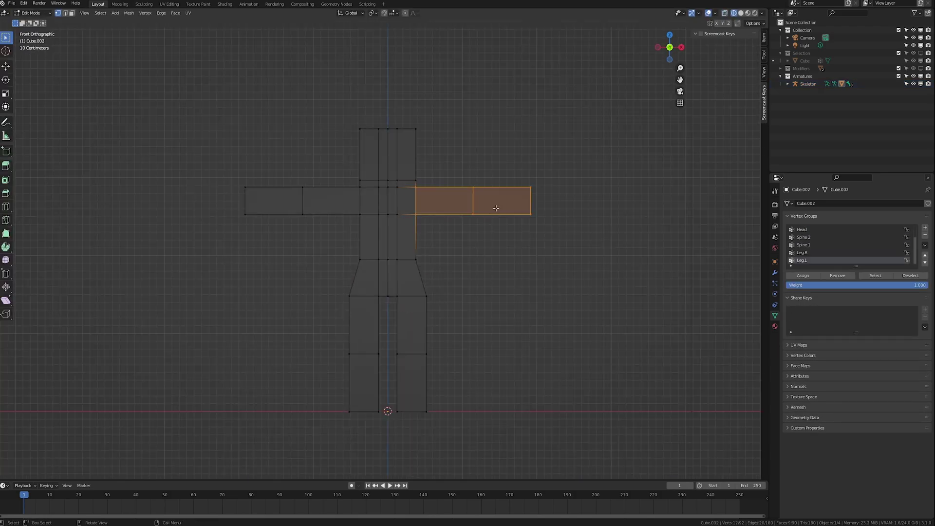
# Step: In Edit Mode, work through the humanoid mesh's body parts for the bone-named vertex groups, selecting each part and hiding the finished ones
pyautogui.press('h')
pyautogui.press('l')
pyautogui.press('h')
pyautogui.press('l')
pyautogui.press('h')
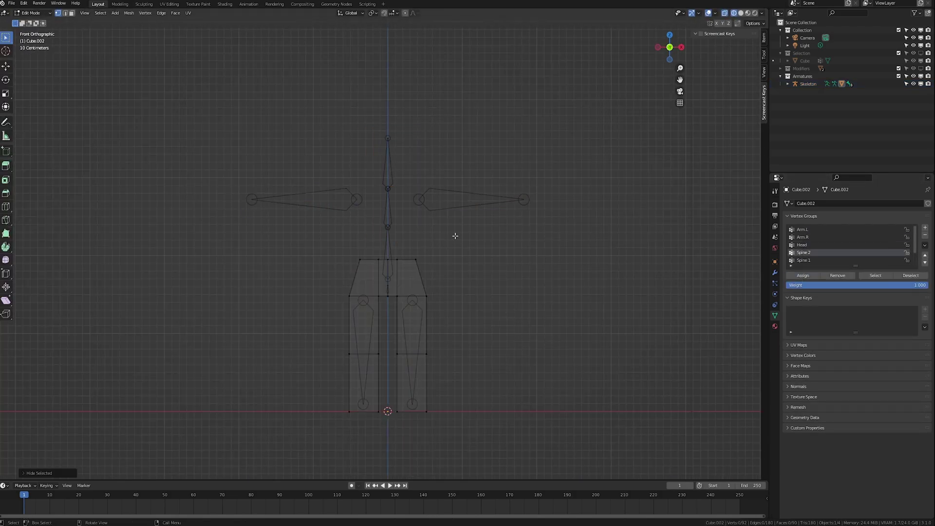
pyautogui.press('l')
pyautogui.press('h')
pyautogui.press('l')
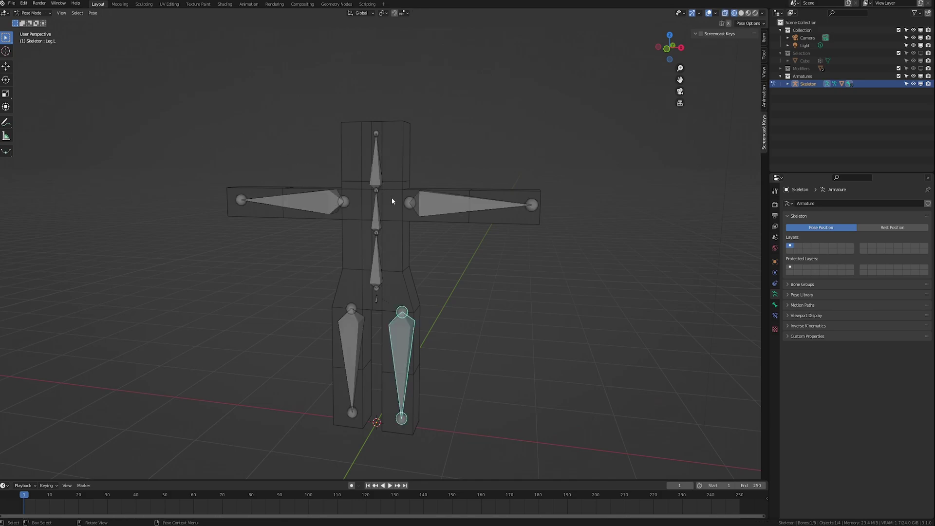
# Step: Turn off wireframe shading and test-rotate the Arm.L bone and the lower spine bone, cancelling each rotation
pyautogui.hotkey('shift', 'z')
pyautogui.click(475, 206)
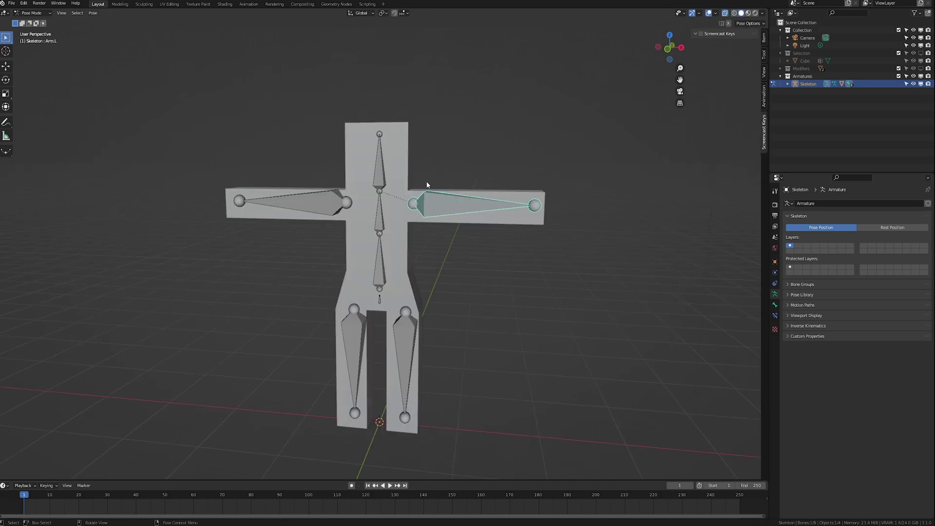
pyautogui.press('r')
pyautogui.rightClick(528, 229)
pyautogui.click(381, 263)
pyautogui.press('r')
pyautogui.rightClick(465, 317)
# Step: Test-rotate the Leg.L and Leg.R bones in turn, cancelling each rotation, and reselect the Arm.L bone
pyautogui.click(413, 345)
pyautogui.press('r')
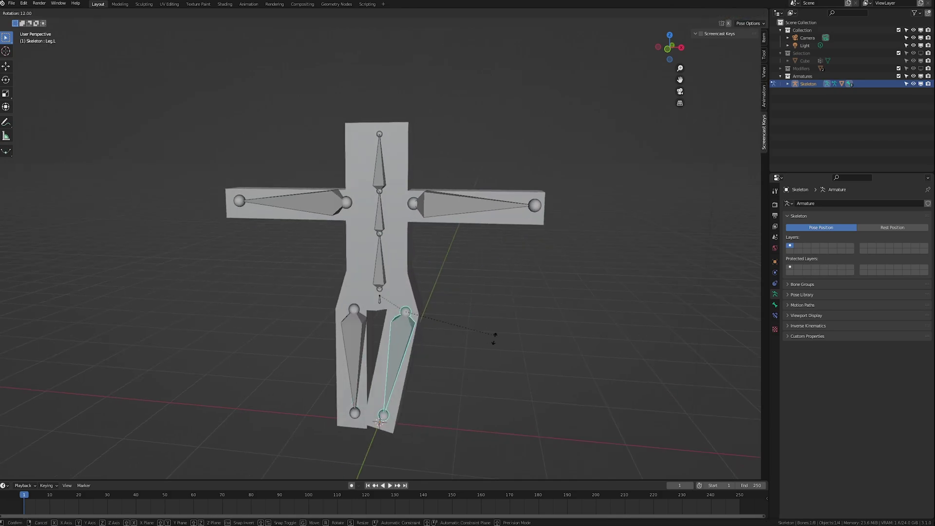
pyautogui.press('Escape')
pyautogui.click(353, 360)
pyautogui.press('r')
pyautogui.press('Escape')
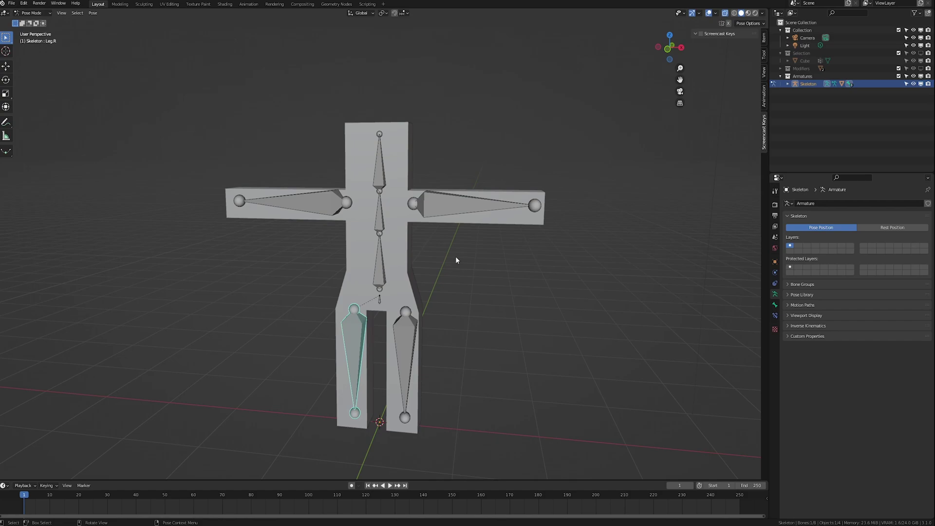
pyautogui.click(466, 214)
pyautogui.moveTo(440, 224); pyautogui.dragTo(465, 200, button='middle')
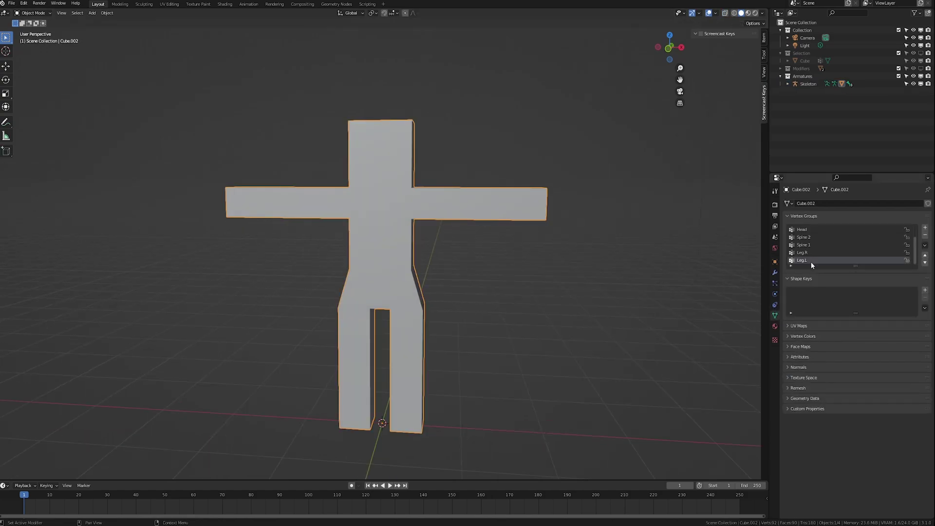
# Step: Rename the humanoid mesh's Arm.L vertex group to aaaaaa
pyautogui.click(806, 230)
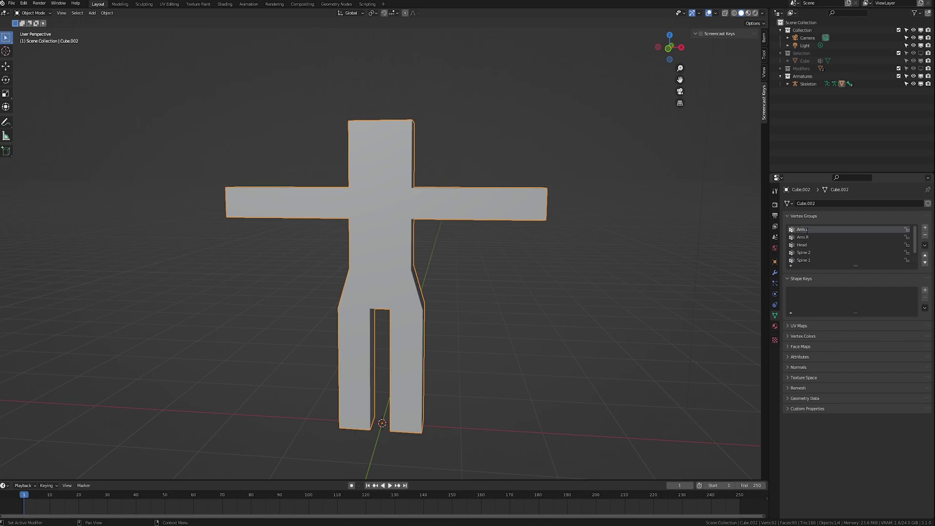
pyautogui.doubleClick(816, 231)
pyautogui.write('aaaaaa')
# Step: Turn on X-ray, put the skeleton in Pose Mode and test-rotate the Arm.L bone against the renamed vertex group, cancelling the rotation
pyautogui.hotkey('alt', 'z')
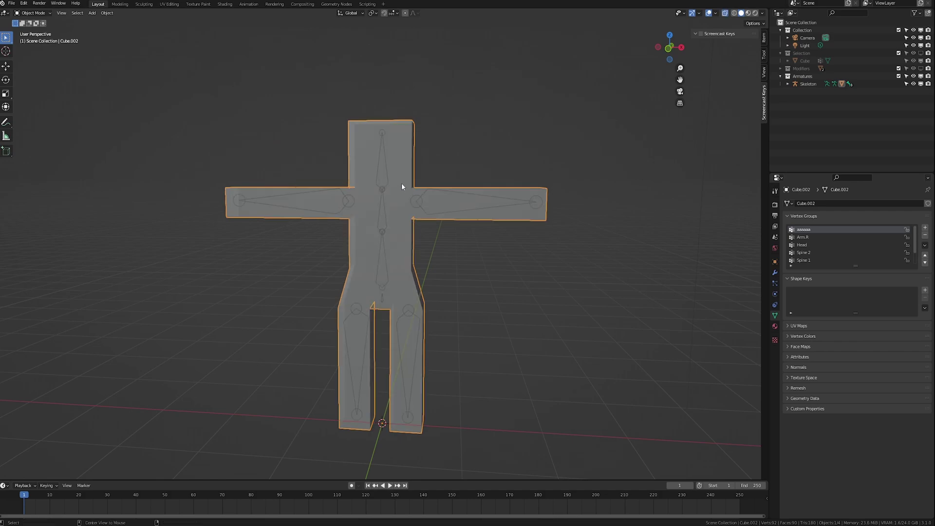
pyautogui.click(387, 171)
pyautogui.hotkey('ctrl', 'Tab')
pyautogui.press('r')
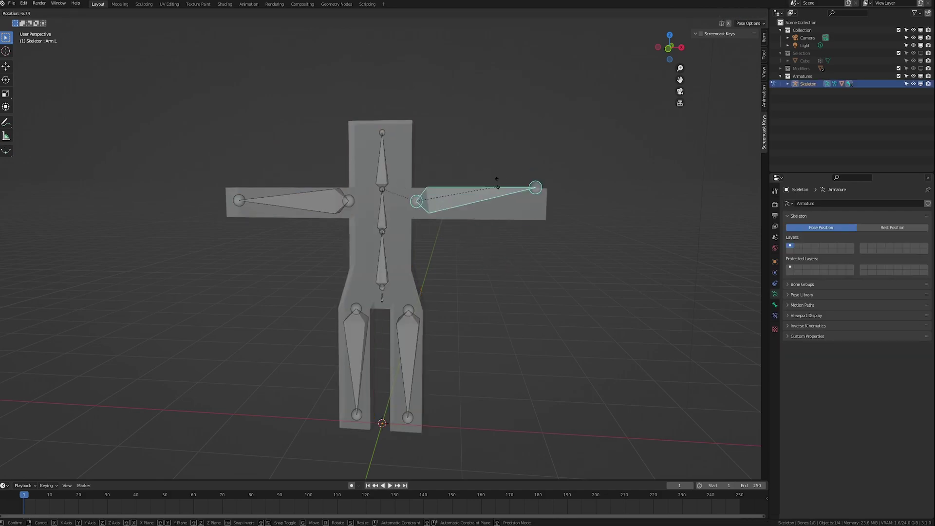
pyautogui.rightClick(534, 293)
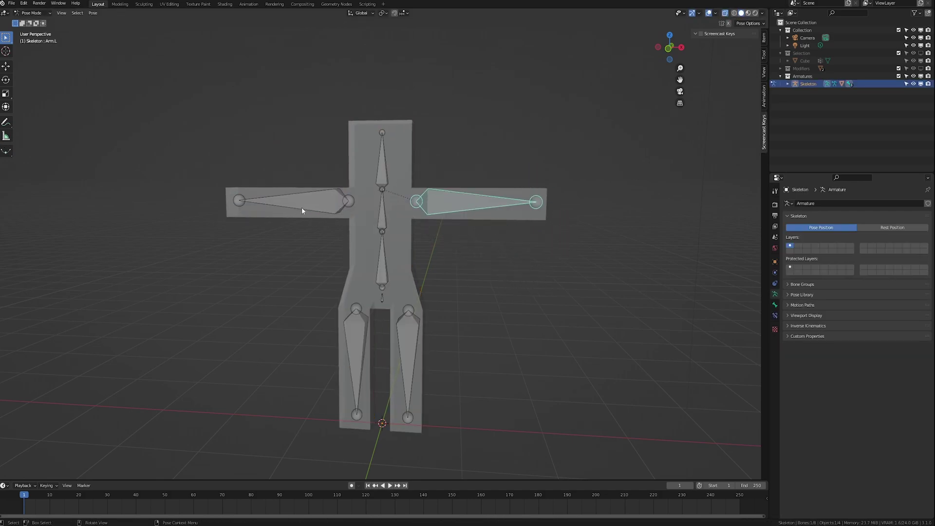
# Step: Rename the aaaaaa vertex group back to Arm.L and test-move the Arm.L bone, cancelling the move
pyautogui.doubleClick(805, 229)
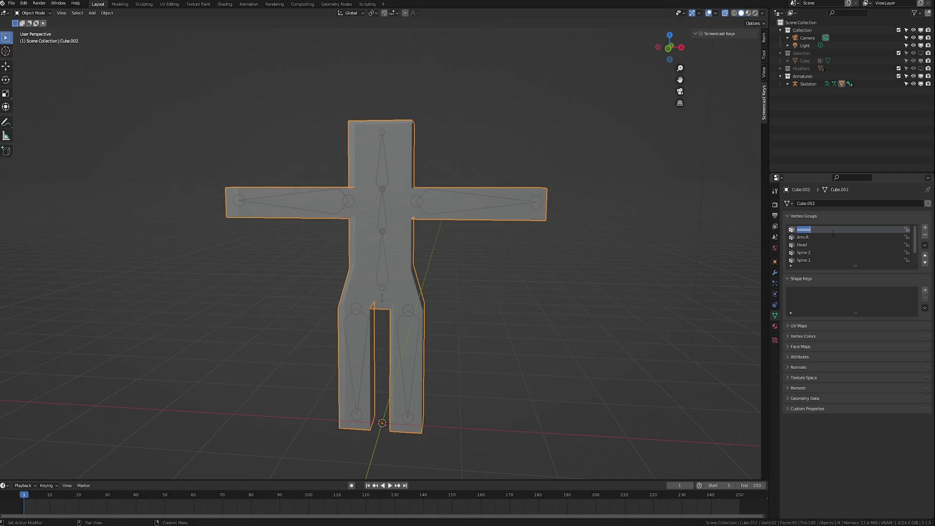
pyautogui.write('Arm.L')
pyautogui.press('Return')
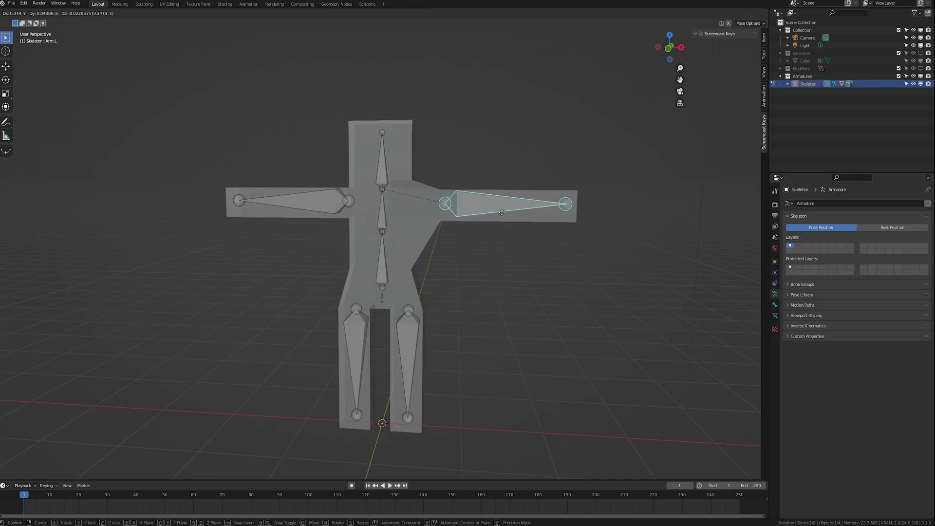
pyautogui.rightClick(635, 291)
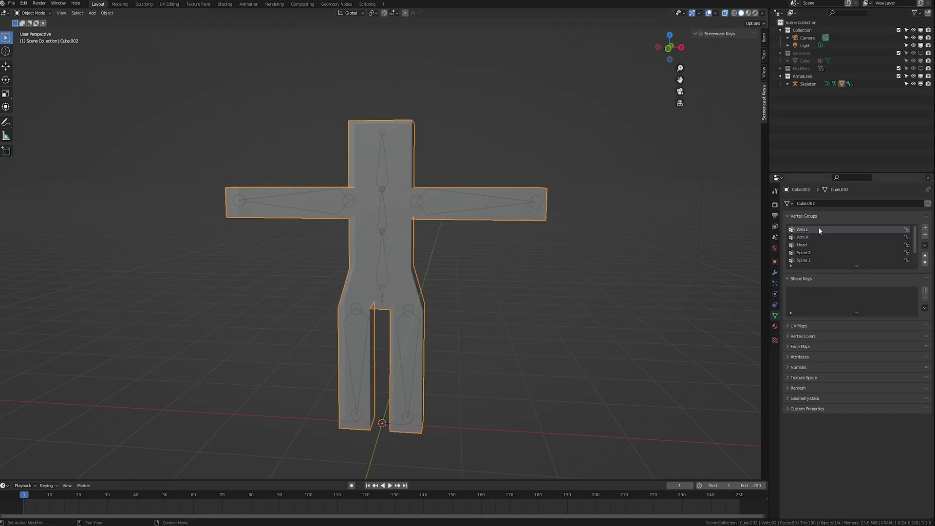
# Step: Put the skeleton in Pose Mode, test-move the Arm.L bone with a cancelled move, and rename the bone to tractor trailer
pyautogui.click(492, 198)
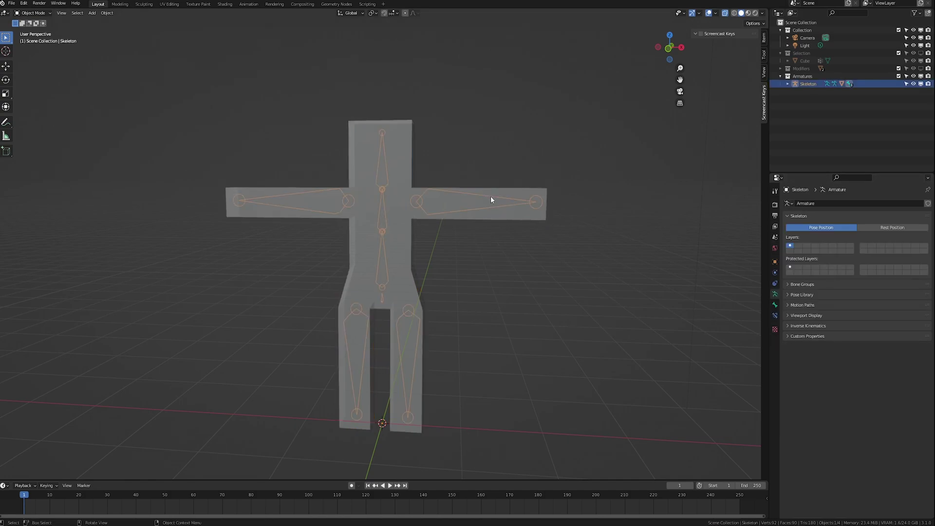
pyautogui.hotkey('ctrl', 'Tab')
pyautogui.press('g')
pyautogui.rightClick(516, 207)
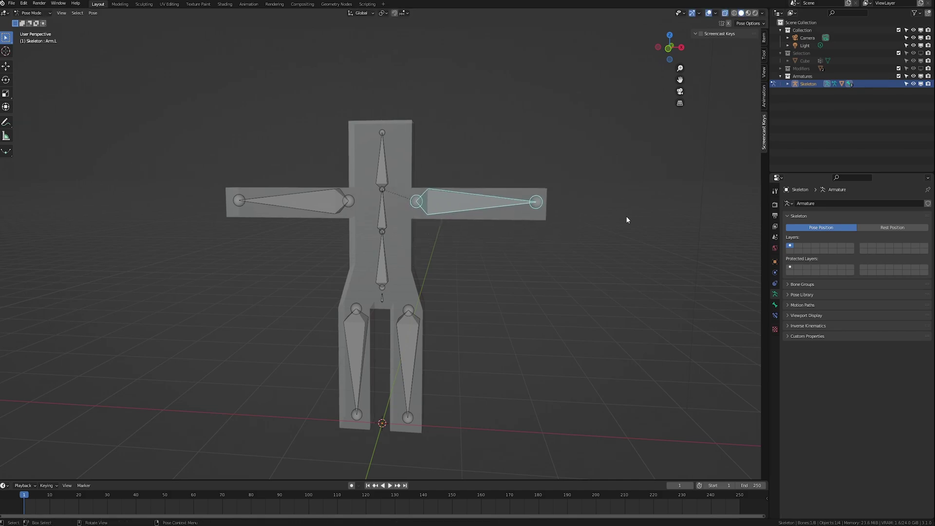
pyautogui.click(775, 305)
pyautogui.write('t')
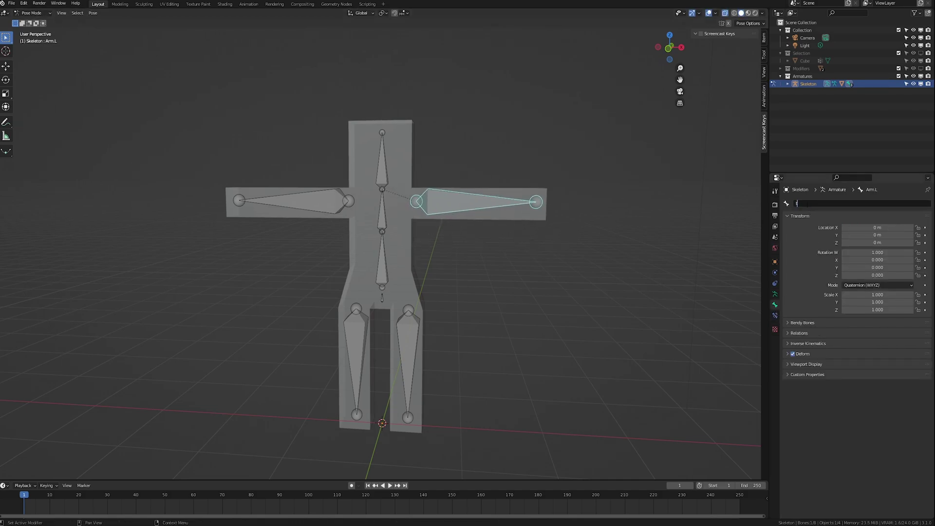
pyautogui.write('ractor trailer')
pyautogui.press('Return')
# Step: Check the humanoid mesh's vertex group names and test-move the tractor trailer bone in Pose Mode, cancelling the move
pyautogui.hotkey('ctrl', 'Tab')
pyautogui.click(533, 217)
pyautogui.click(775, 315)
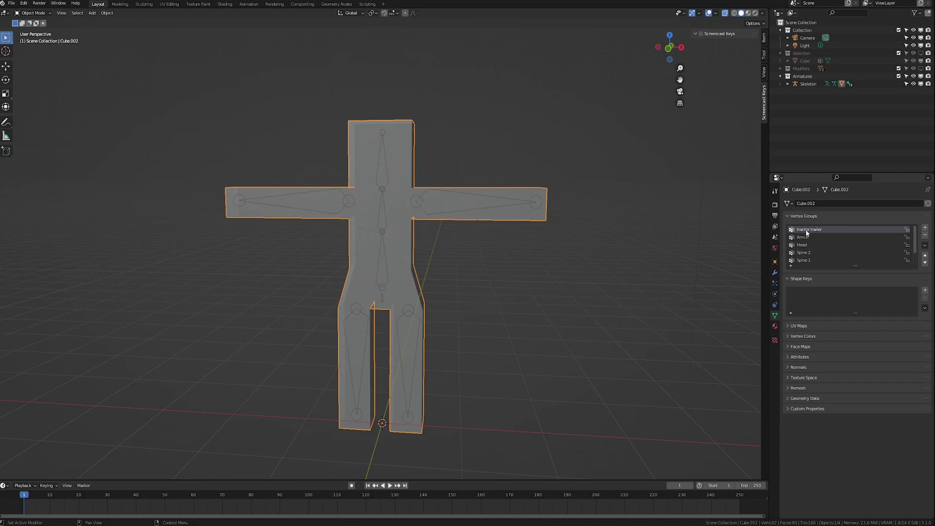
pyautogui.click(500, 200)
pyautogui.hotkey('ctrl', 'Tab')
pyautogui.press('g')
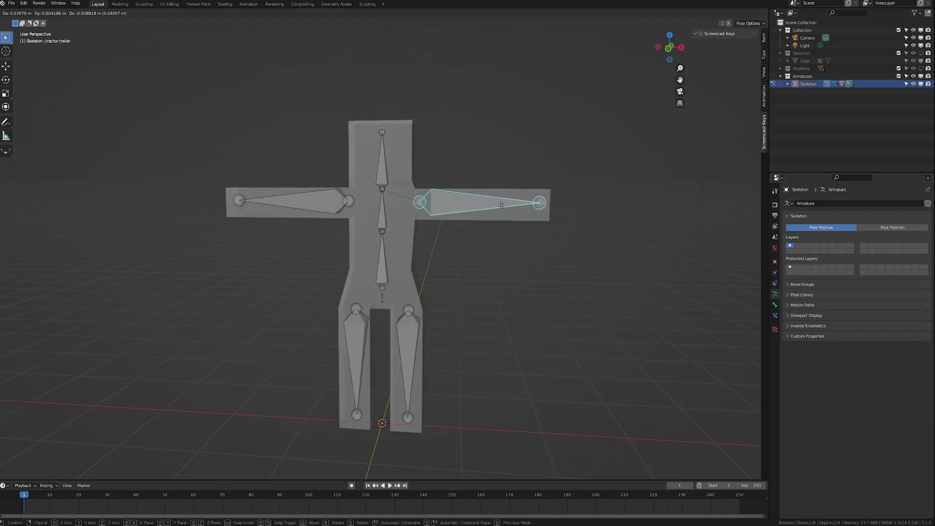
pyautogui.press('Escape')
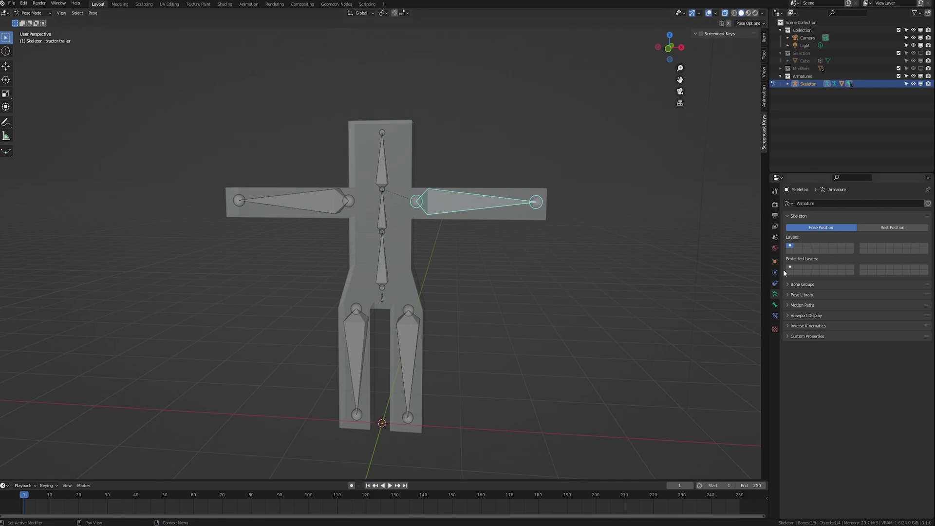
# Step: Rename the tractor trailer bone back to Arm.L and return the skeleton to Object Mode
pyautogui.click(775, 305)
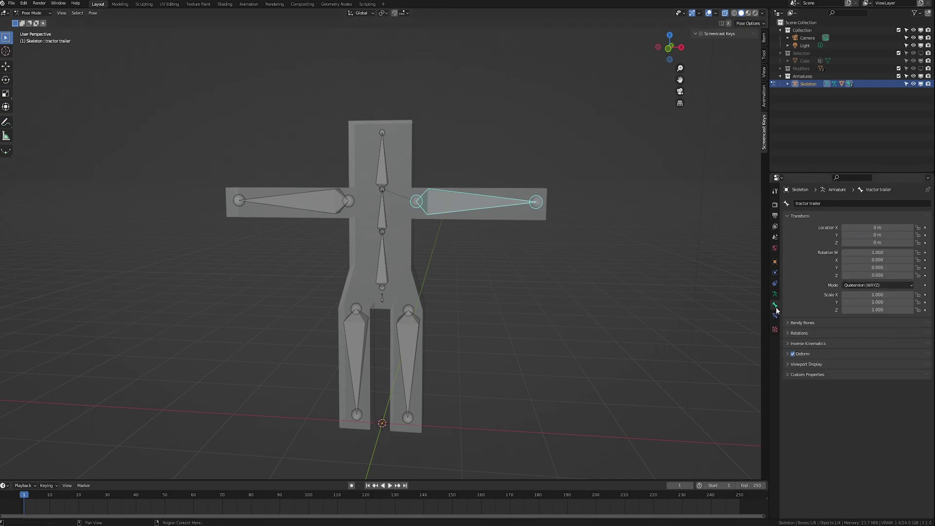
pyautogui.click(816, 202)
pyautogui.press('Escape')
pyautogui.click(329, 207)
pyautogui.click(441, 199)
pyautogui.click(833, 204)
pyautogui.write('Arm.L')
pyautogui.press('Return')
pyautogui.hotkey('ctrl', 'Tab')
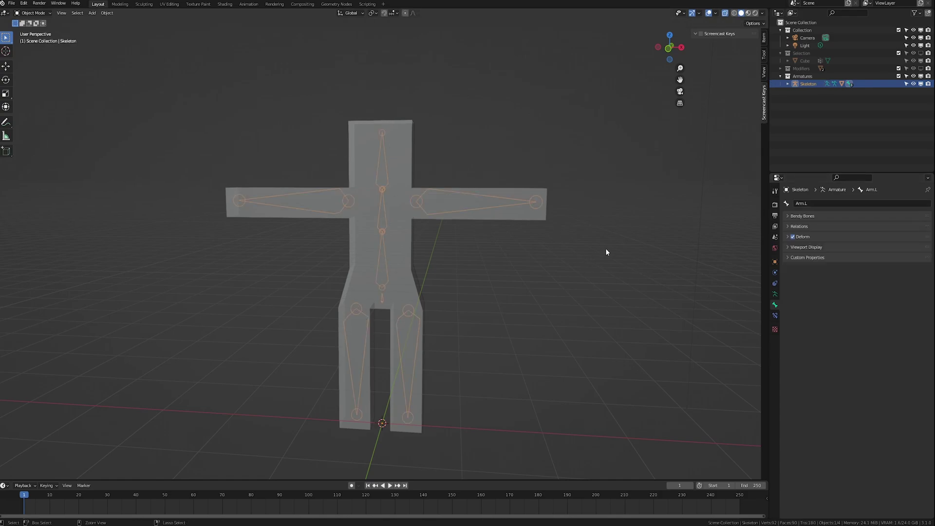
# Step: Check the Arm.L vertex group on the humanoid mesh and test-rotate the Arm.L bone in Pose Mode, cancelling the rotation
pyautogui.click(524, 211)
pyautogui.click(775, 315)
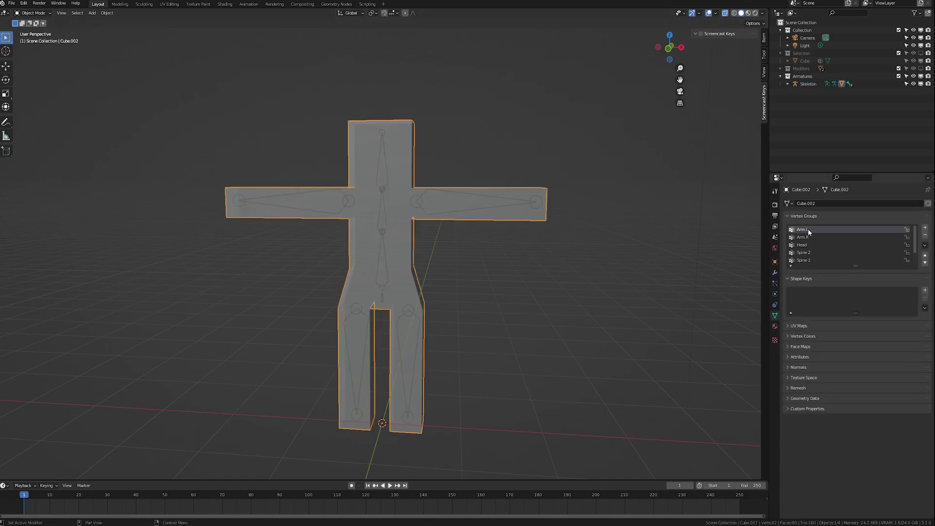
pyautogui.click(477, 199)
pyautogui.hotkey('ctrl', 'Tab')
pyautogui.press('r')
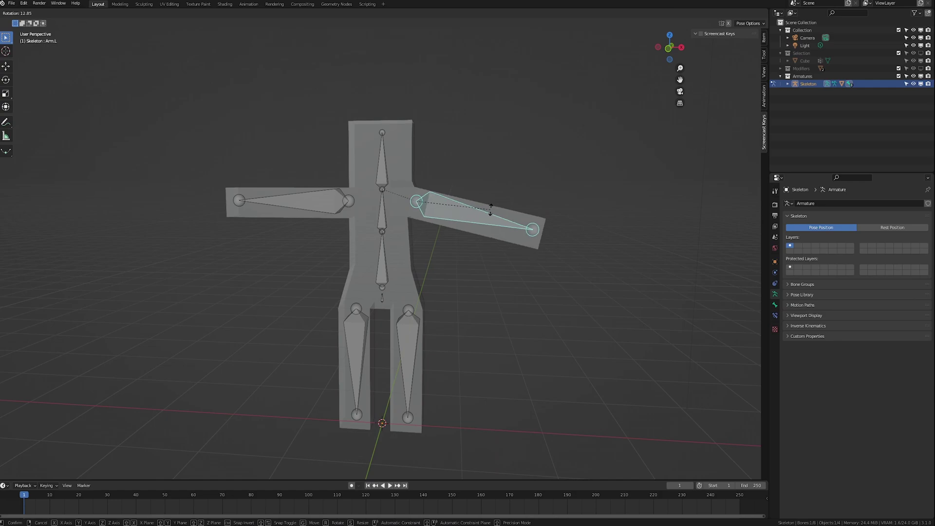
pyautogui.rightClick(493, 211)
pyautogui.click(411, 332)
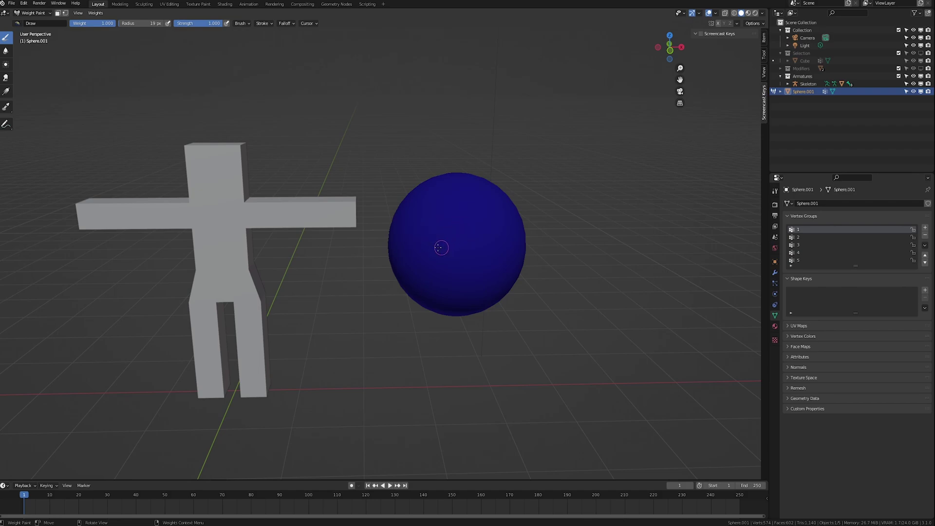
# Step: Enlarge the weight paint brush on the sphere to a radius of about 69 px
pyautogui.press('f')
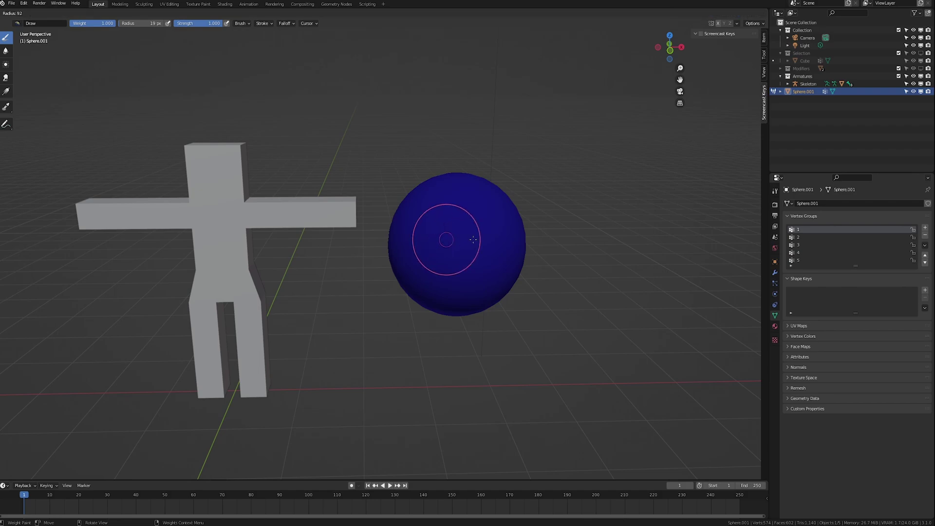
pyautogui.click(473, 239)
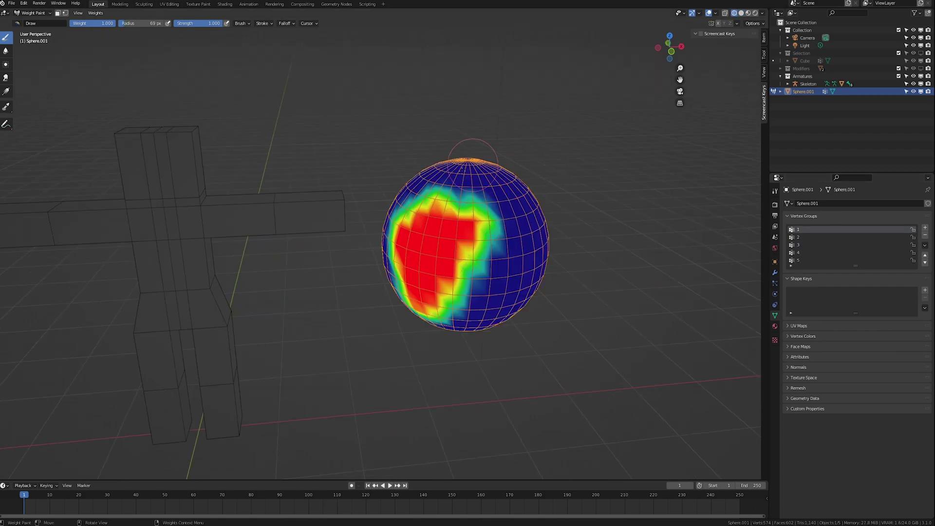
# Step: Compare the painted weights of the sphere's vertex groups 1 to 5
pyautogui.click(805, 237)
pyautogui.click(803, 245)
pyautogui.click(803, 253)
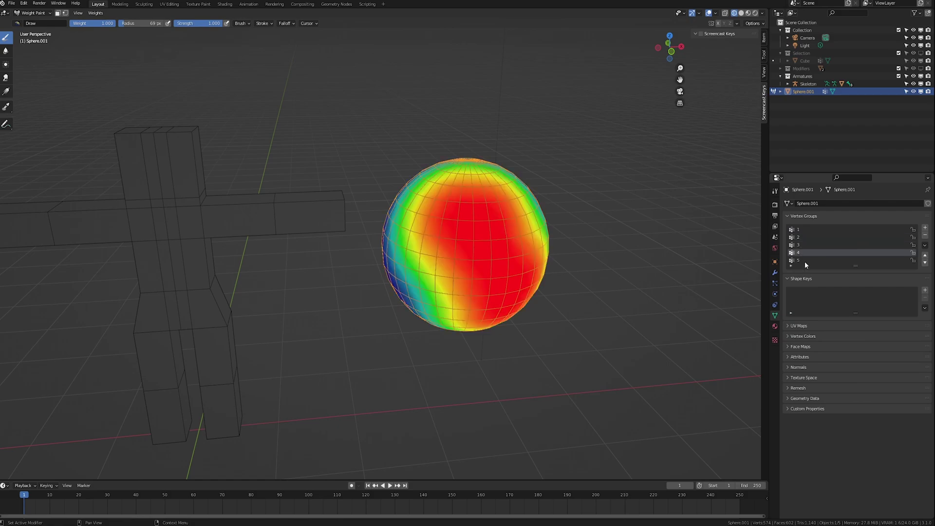
pyautogui.click(804, 261)
pyautogui.click(804, 253)
pyautogui.click(804, 245)
pyautogui.click(806, 237)
pyautogui.click(806, 230)
pyautogui.click(805, 238)
pyautogui.click(803, 254)
pyautogui.click(802, 230)
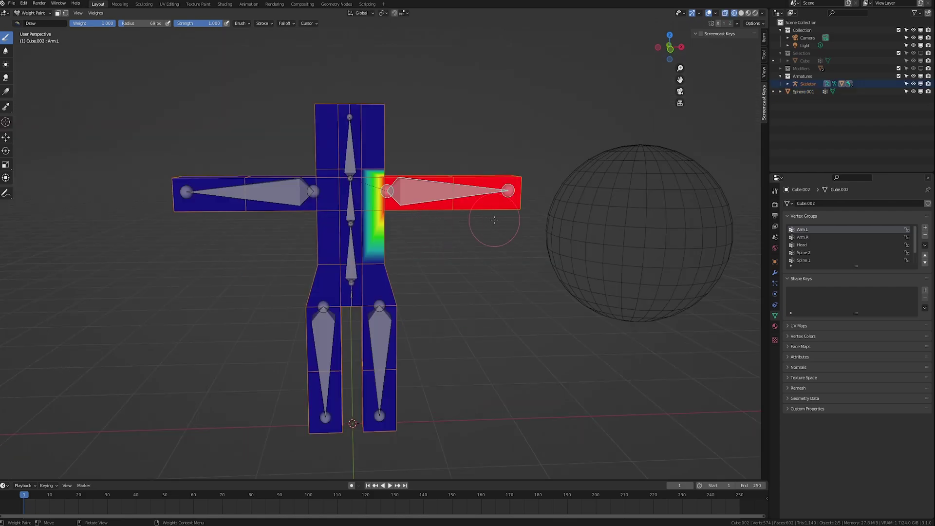
# Step: Test-rotate the Arm.L and Arm.R bones in Weight Paint mode, cancelling each rotation
pyautogui.press('r')
pyautogui.press('Escape')
pyautogui.keyDown('ctrl'); pyautogui.click(275, 187); pyautogui.keyUp('ctrl')
pyautogui.press('r')
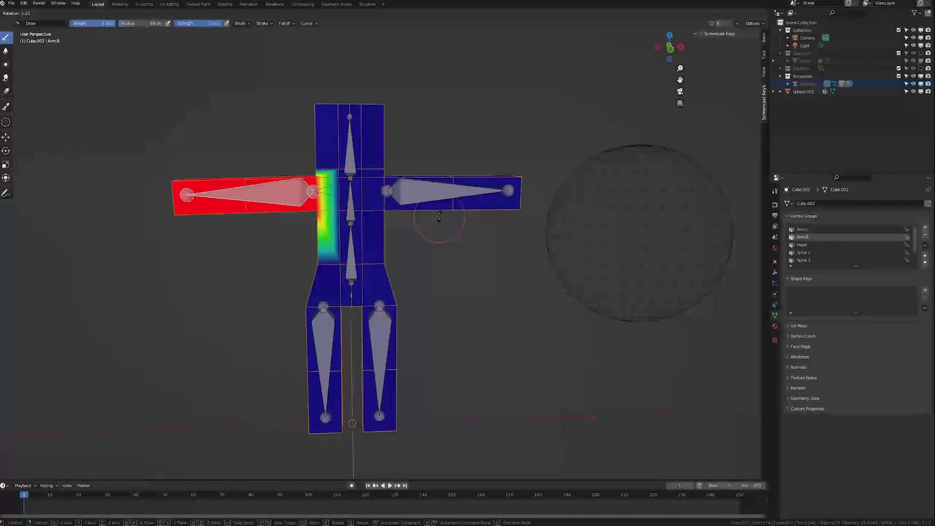
pyautogui.press('Escape')
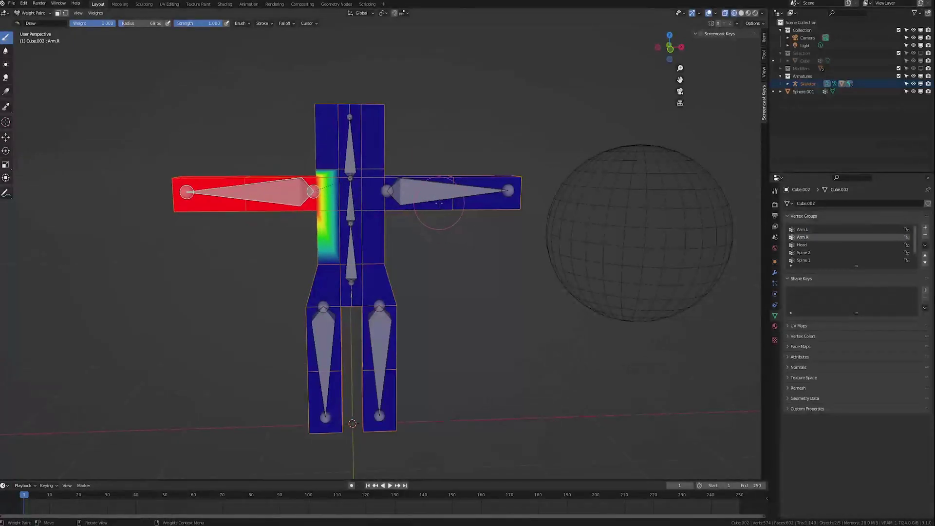
# Step: Select the Leg.L bone on the weight-painted humanoid and test-rotate it twice, cancelling each rotation
pyautogui.keyDown('ctrl'); pyautogui.click(390, 329); pyautogui.keyUp('ctrl')
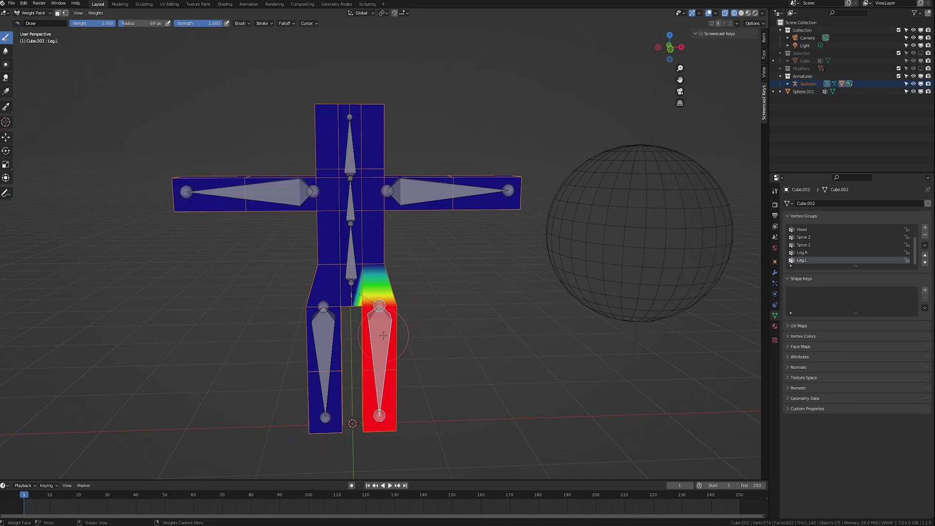
pyautogui.moveTo(411, 331); pyautogui.dragTo(462, 328, button='middle')
pyautogui.press('r')
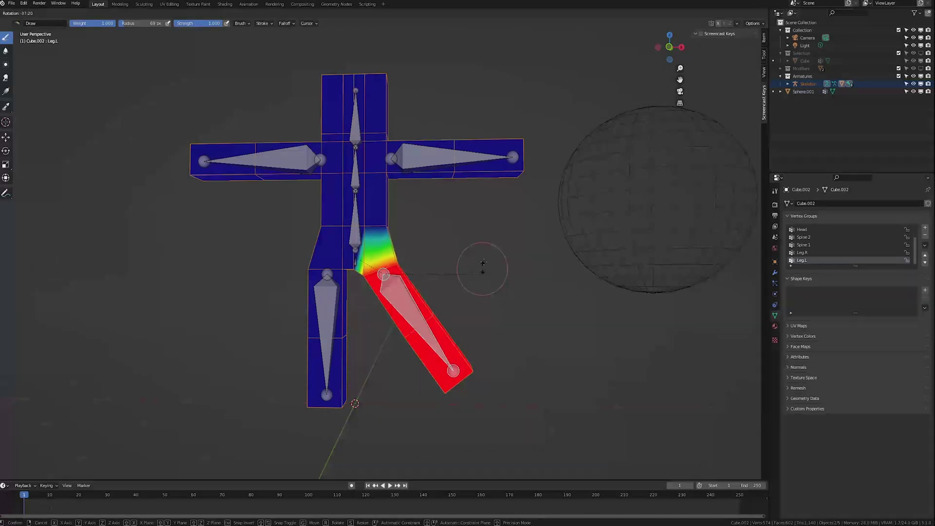
pyautogui.rightClick(484, 261)
pyautogui.press('r')
pyautogui.rightClick(470, 239)
# Step: Paint Leg.L weight onto the outer part of the humanoid's right arm and test-rotate the Leg.L bone, cancelling the rotations
pyautogui.moveTo(273, 158)
pyautogui.mouseDown()
pyautogui.moveTo(246, 193)
pyautogui.moveTo(209, 163)
pyautogui.moveTo(167, 163)
pyautogui.mouseUp()
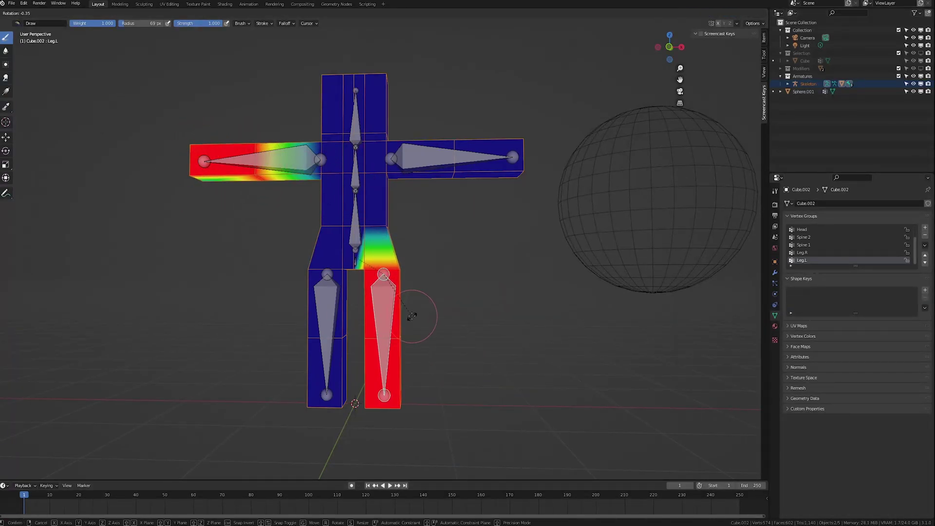
pyautogui.press('r')
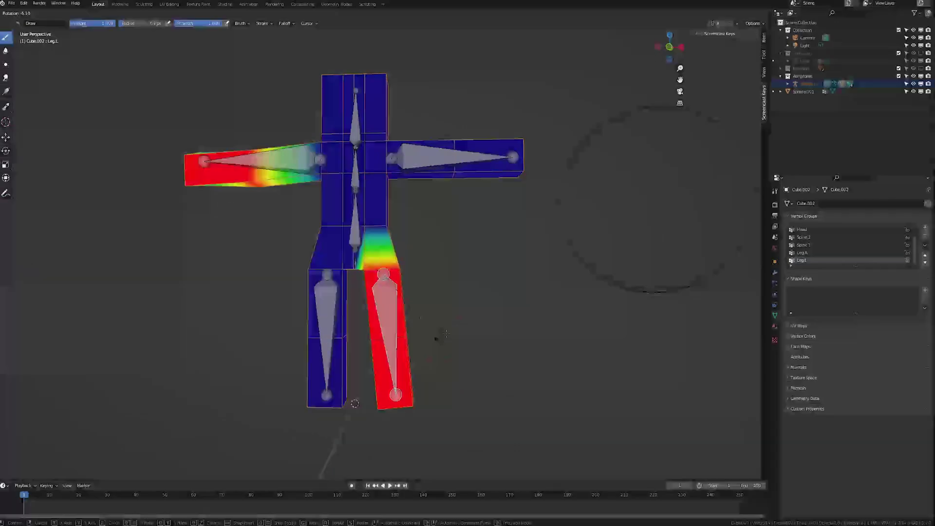
pyautogui.rightClick(473, 338)
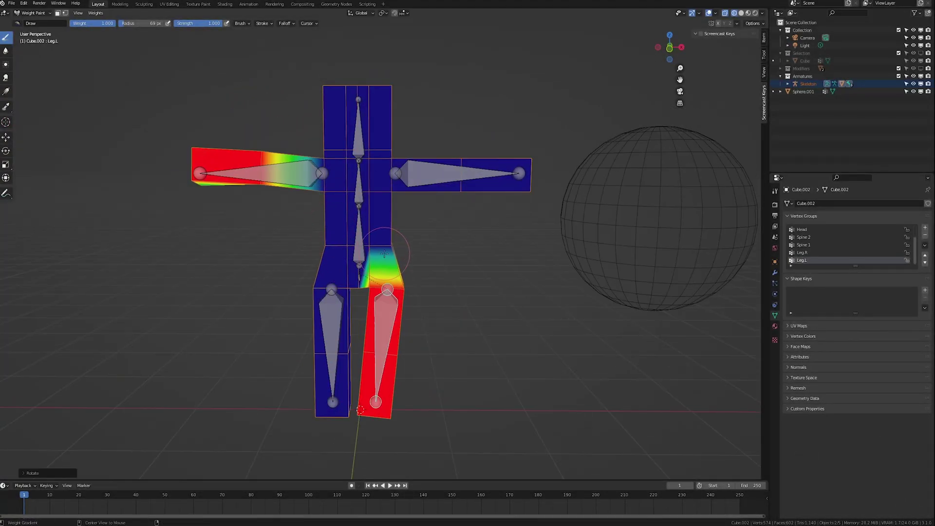
pyautogui.press('r')
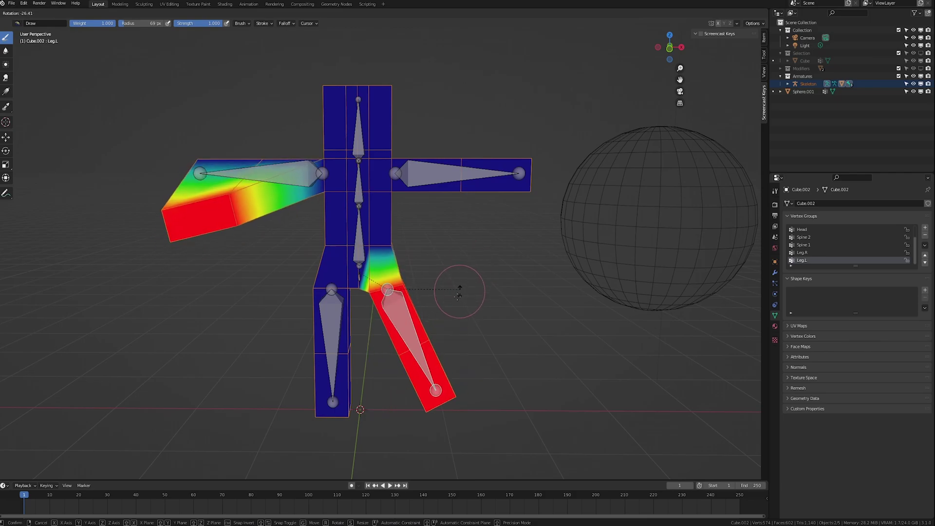
pyautogui.rightClick(429, 304)
# Step: Select the Arm.R bone and rotate it so the humanoid's right arm is raised
pyautogui.keyDown('ctrl'); pyautogui.click(293, 179); pyautogui.keyUp('ctrl')
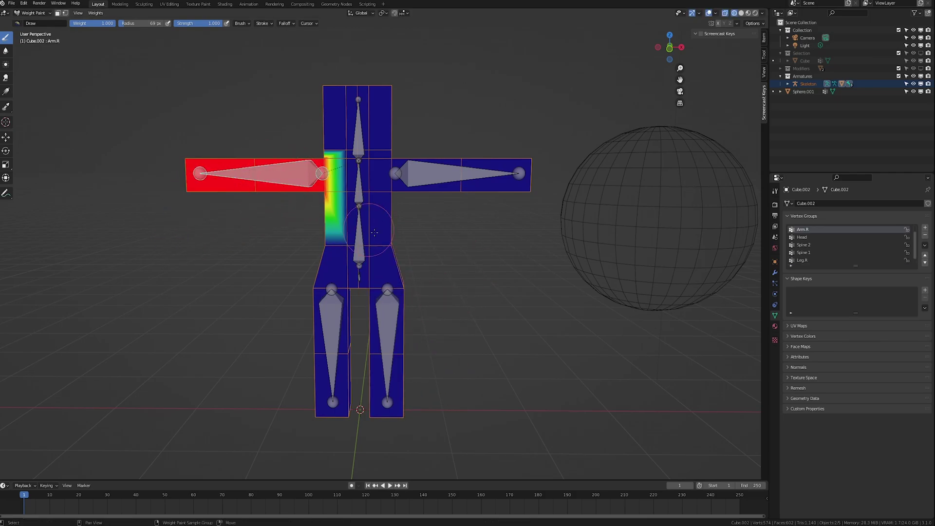
pyautogui.moveTo(247, 176); pyautogui.dragTo(379, 297, button='middle')
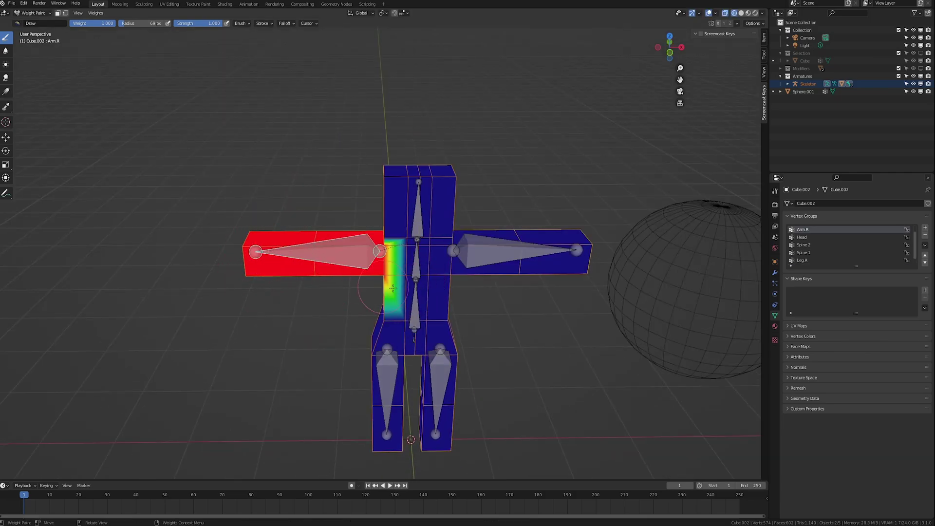
pyautogui.press('r')
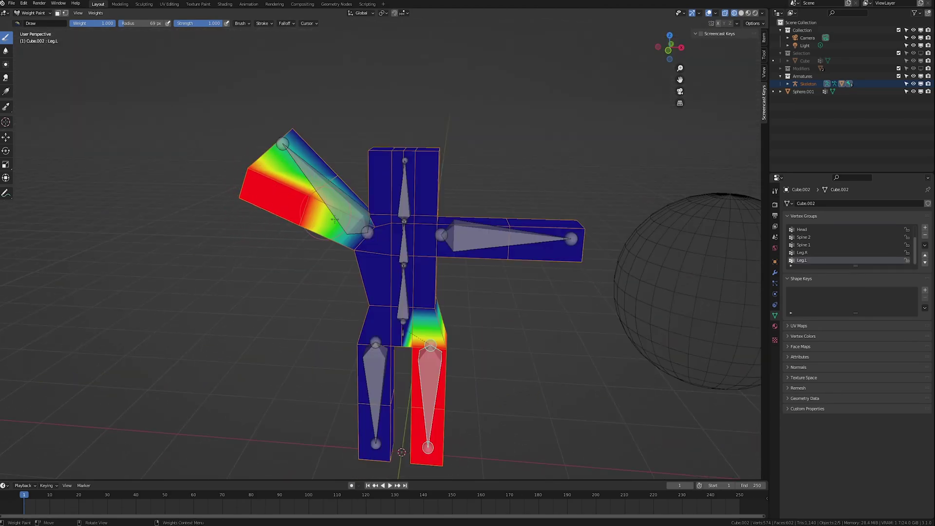
# Step: Alternate between the Arm.R and Leg.L bones to compare their weights on the raised right arm
pyautogui.keyDown('ctrl'); pyautogui.click(349, 214); pyautogui.keyUp('ctrl')
pyautogui.keyDown('ctrl'); pyautogui.click(430, 385); pyautogui.keyUp('ctrl')
pyautogui.keyDown('ctrl'); pyautogui.click(350, 213); pyautogui.keyUp('ctrl')
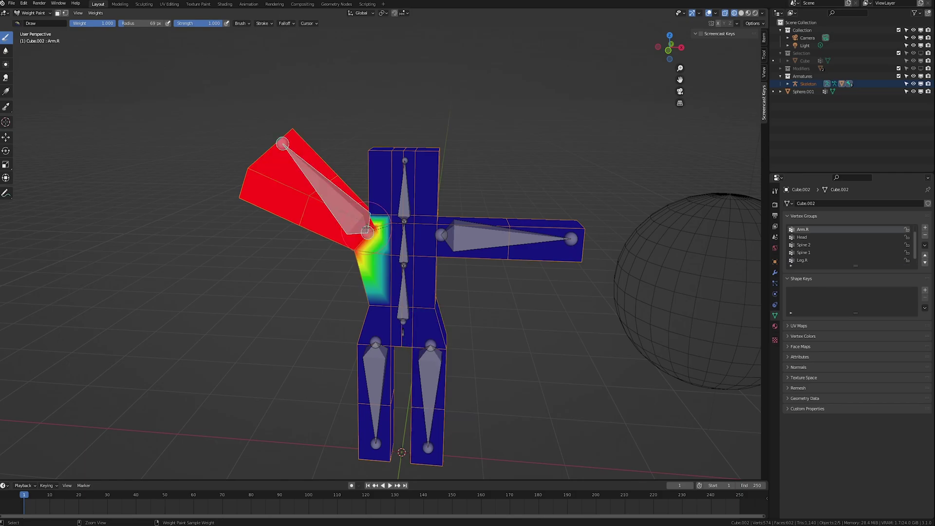
pyautogui.keyDown('ctrl'); pyautogui.click(434, 382); pyautogui.keyUp('ctrl')
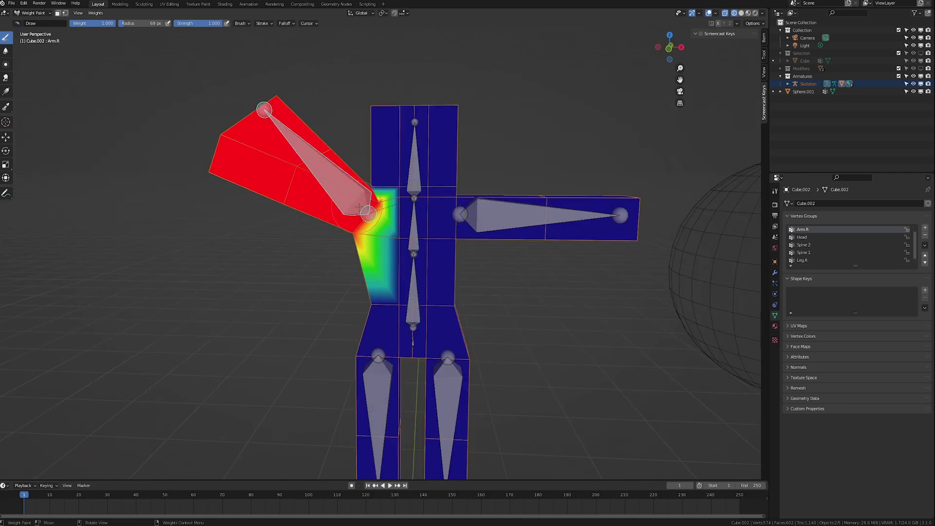
# Step: Select the Arm.L bone and test-rotate it upward to examine its deformation, cancelling the rotation
pyautogui.keyDown('ctrl'); pyautogui.click(534, 214); pyautogui.keyUp('ctrl')
pyautogui.keyDown('shift'); pyautogui.moveTo(587, 215); pyautogui.dragTo(516, 256, button='middle'); pyautogui.keyUp('shift')
pyautogui.moveTo(516, 255); pyautogui.dragTo(506, 222, button='middle')
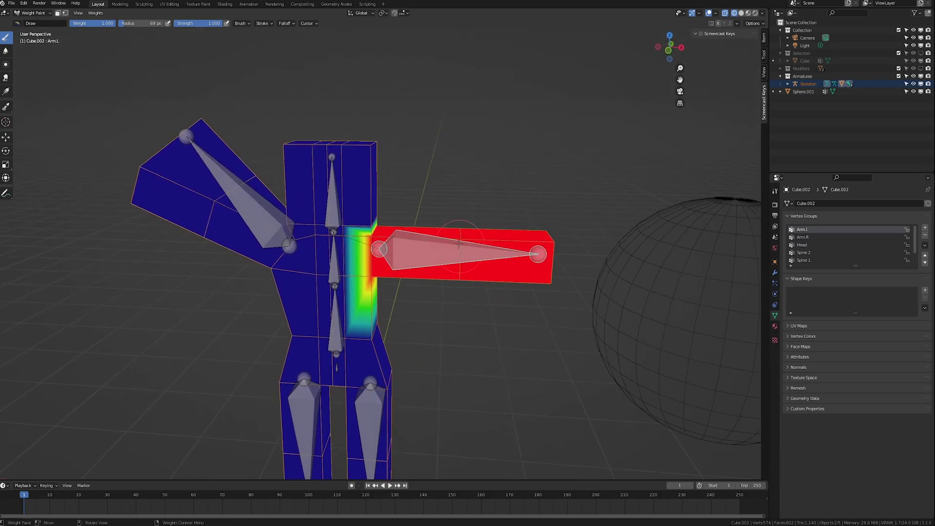
pyautogui.moveTo(477, 250); pyautogui.dragTo(480, 239, button='middle')
pyautogui.press('r')
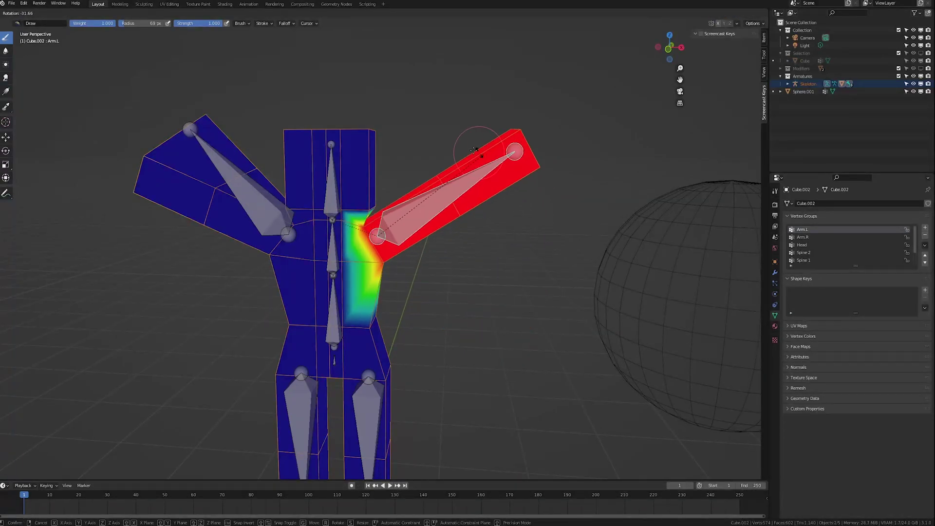
pyautogui.rightClick(447, 224)
pyautogui.press('r')
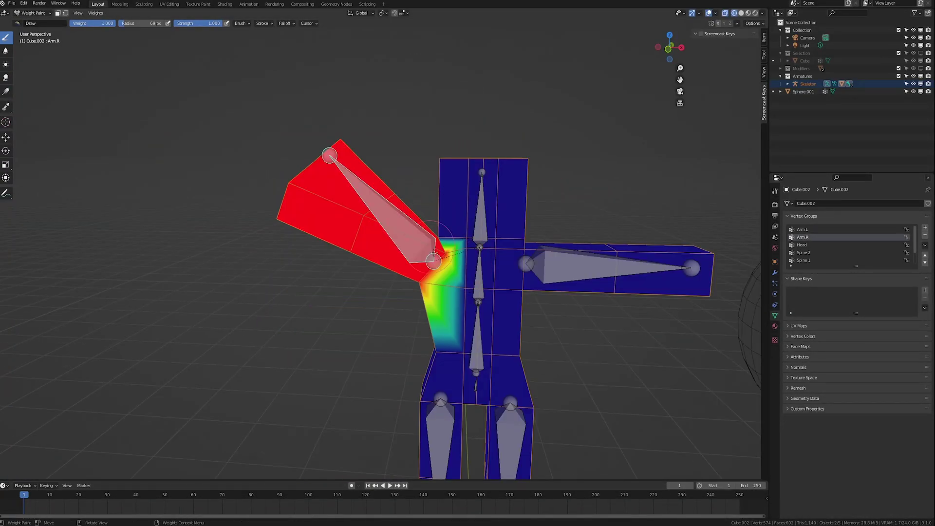
# Step: Rotate the Arm.R bone further upward and inspect the stretched arm mesh from several angles
pyautogui.press('r')
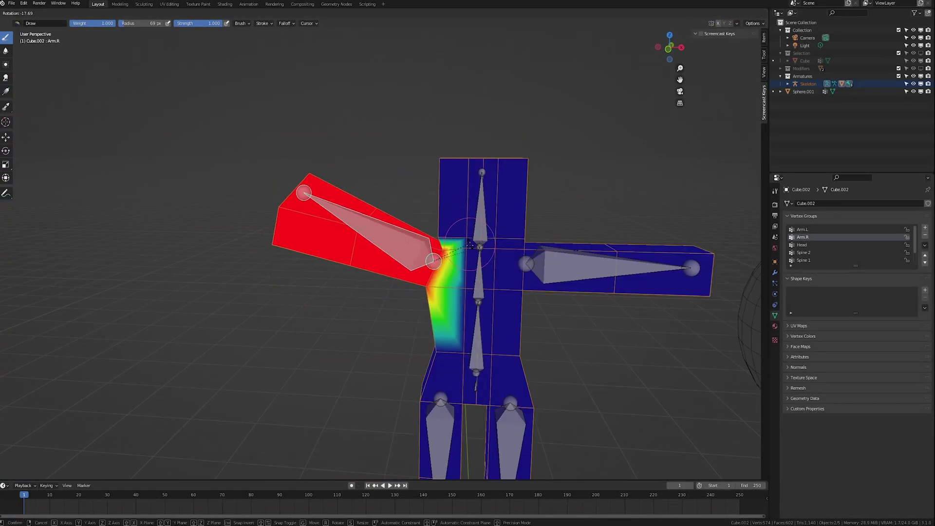
pyautogui.click(357, 249)
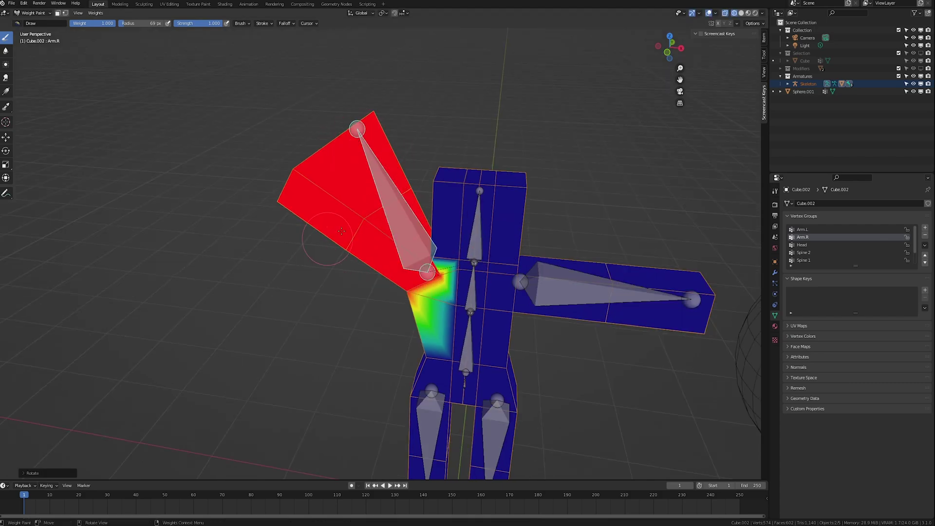
pyautogui.click(341, 231)
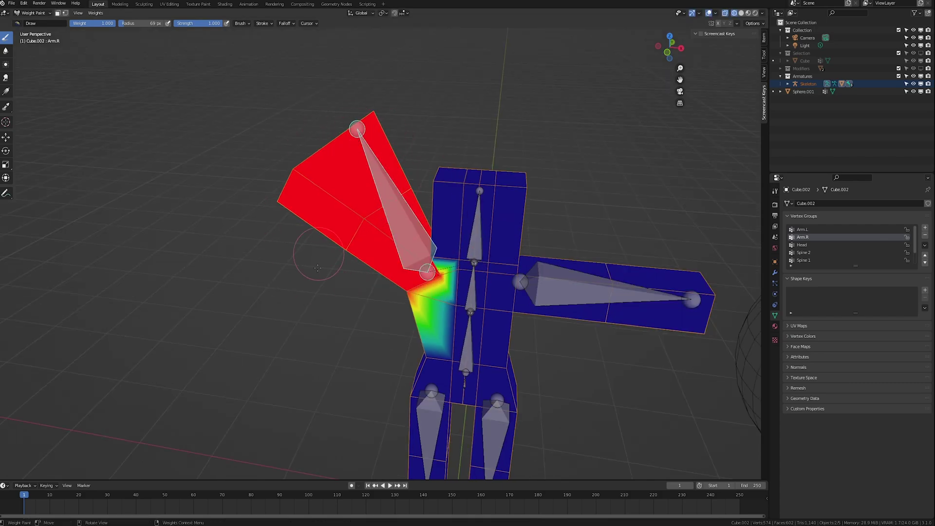
pyautogui.moveTo(385, 238); pyautogui.dragTo(373, 130, button='middle')
pyautogui.moveTo(375, 163); pyautogui.dragTo(320, 142, button='middle')
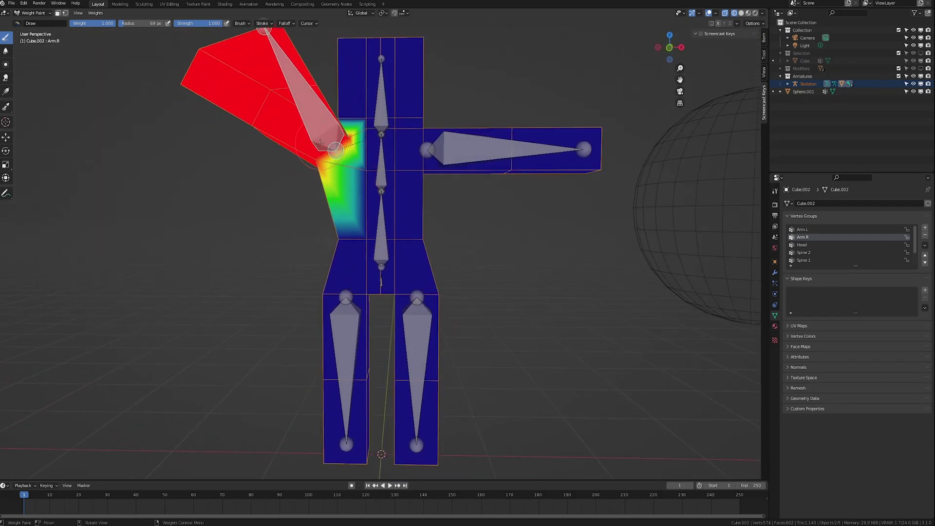
# Step: Test-rotate the Leg.L bone outward with the right arm raised, cancelling the rotation
pyautogui.keyDown('ctrl'); pyautogui.click(436, 332); pyautogui.keyUp('ctrl')
pyautogui.press('r')
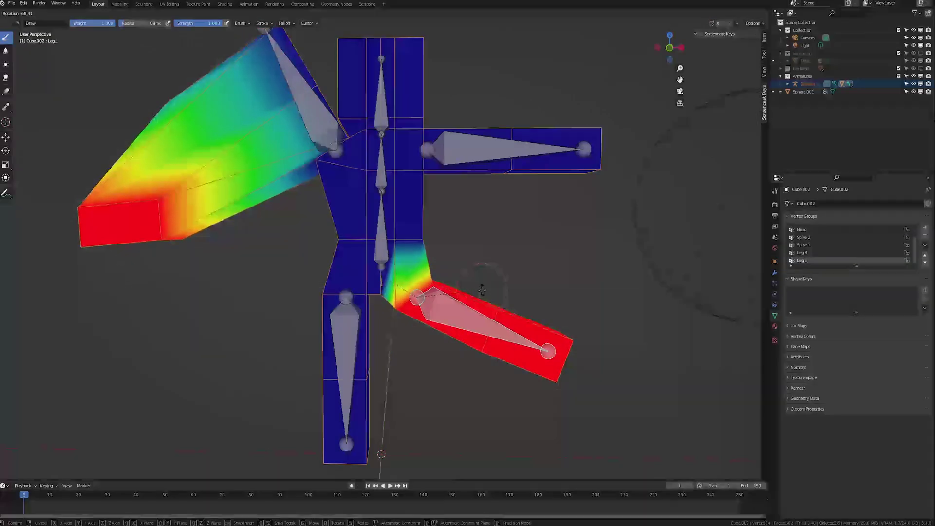
pyautogui.press('Escape')
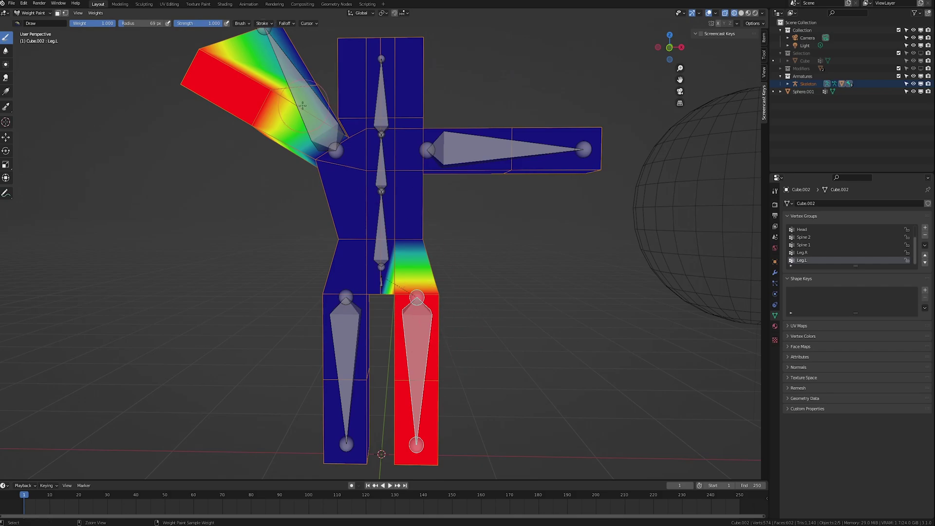
# Step: Inspect the Arm.R bone's influence on the right arm, and switch back to the Leg.L weights
pyautogui.keyDown('ctrl'); pyautogui.click(315, 111); pyautogui.keyUp('ctrl')
pyautogui.keyDown('shift'); pyautogui.moveTo(268, 209); pyautogui.dragTo(294, 281, button='middle'); pyautogui.keyUp('shift')
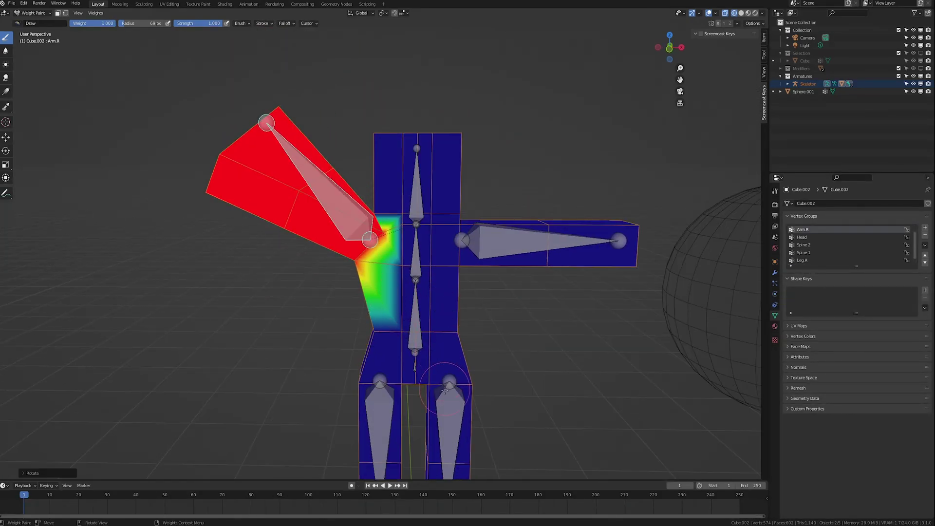
pyautogui.scroll(-3, 448, 379)
pyautogui.keyDown('ctrl'); pyautogui.click(428, 339); pyautogui.keyUp('ctrl')
pyautogui.keyDown('shift'); pyautogui.moveTo(384, 221); pyautogui.dragTo(407, 283, button='middle'); pyautogui.keyUp('shift')
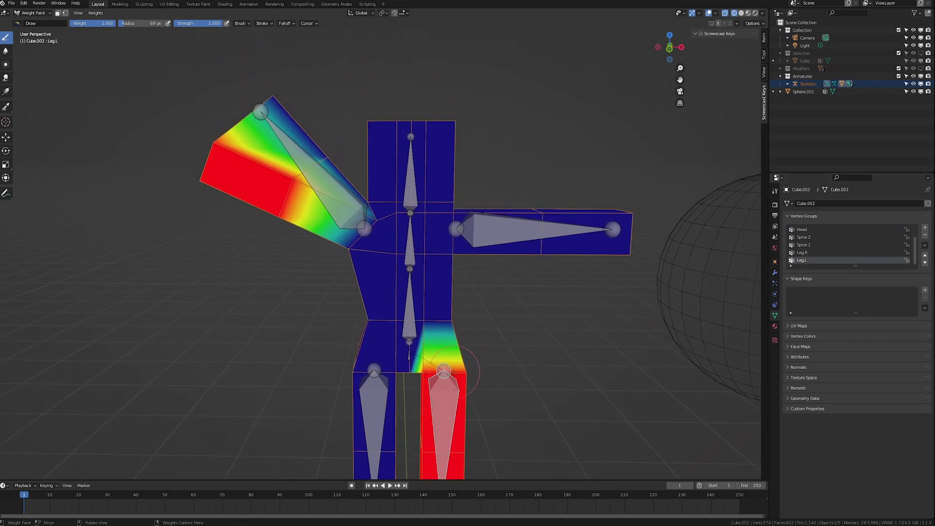
# Step: Set the weight brush's blend mode to Subtract, enlarge its radius to 214 px, and paint away Leg.L weights on the right arm
pyautogui.click(240, 23)
pyautogui.click(263, 38)
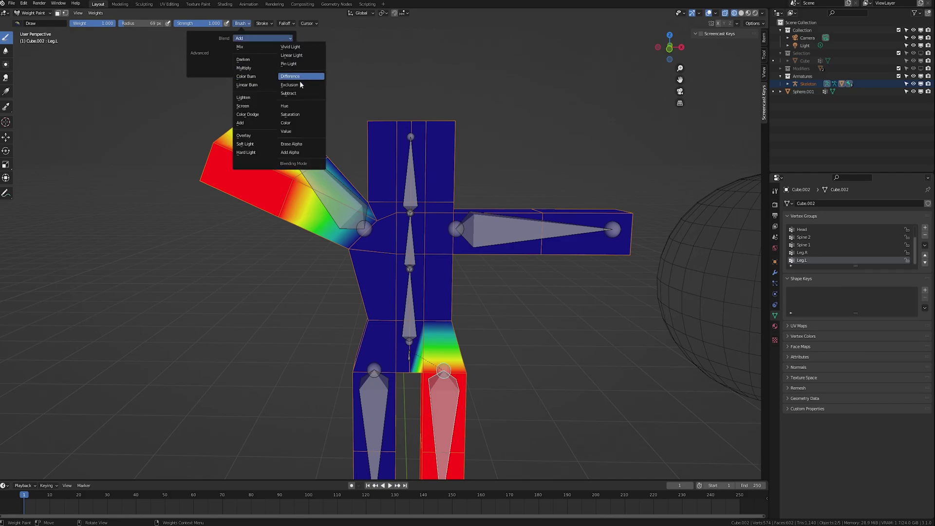
pyautogui.click(300, 81)
pyautogui.press('f')
pyautogui.click(409, 218)
pyautogui.moveTo(328, 206); pyautogui.dragTo(302, 129)
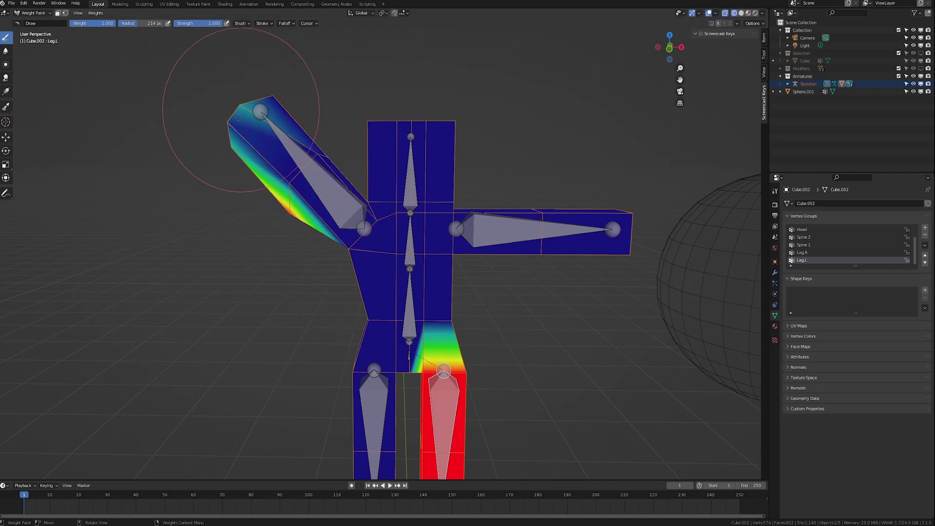
pyautogui.moveTo(241, 111); pyautogui.dragTo(280, 186)
# Step: Test-rotate the Arm.R bone to check its deformation, cancelling the rotation, and inspect the Arm.L bone's weights
pyautogui.moveTo(280, 185); pyautogui.dragTo(429, 202, button='middle')
pyautogui.click(470, 212)
pyautogui.press('r')
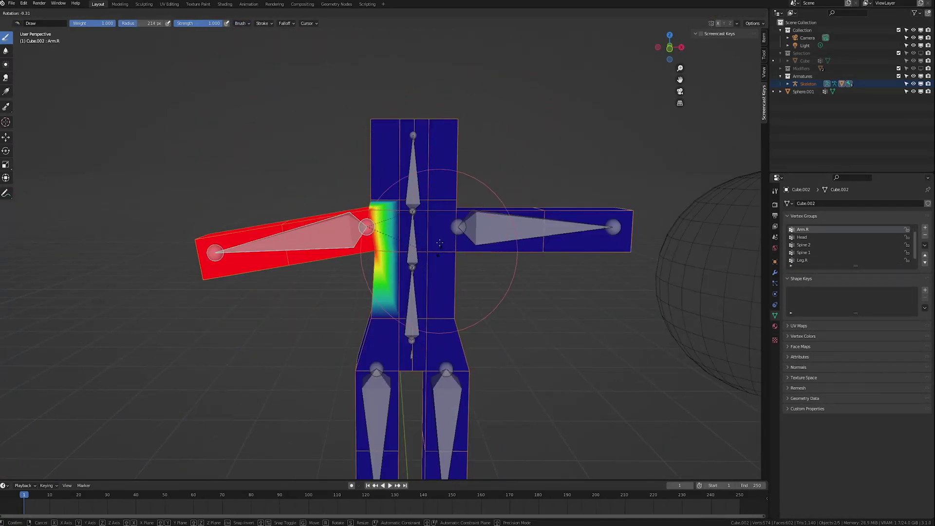
pyautogui.rightClick(436, 281)
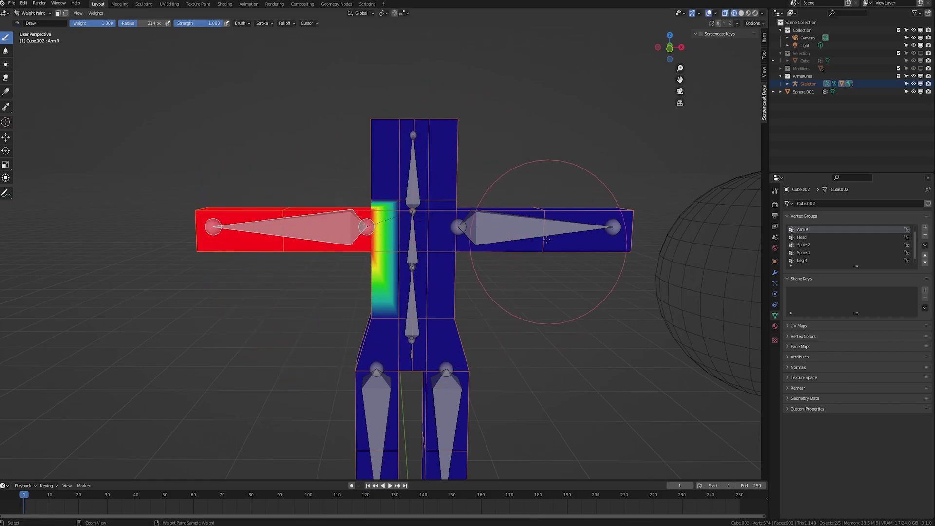
pyautogui.keyDown('ctrl'); pyautogui.click(548, 237); pyautogui.keyUp('ctrl')
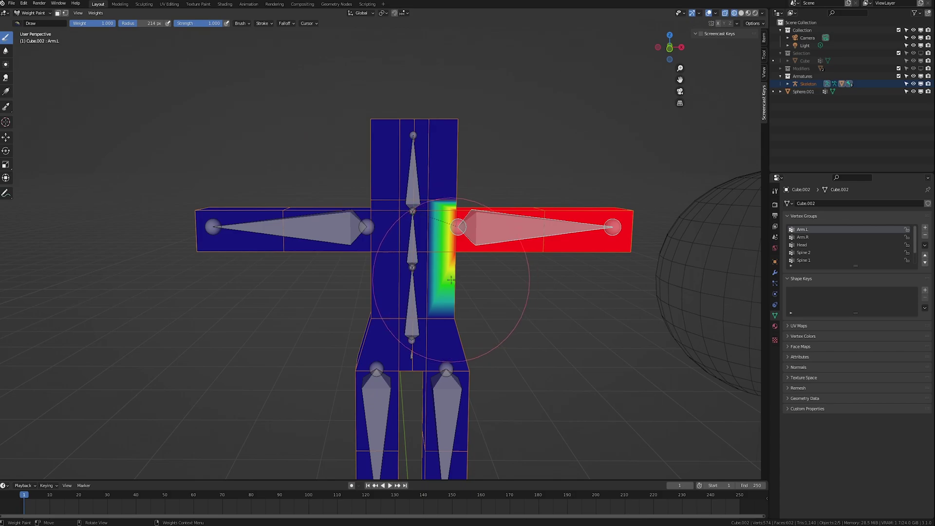
pyautogui.moveTo(455, 272); pyautogui.dragTo(431, 252, button='middle')
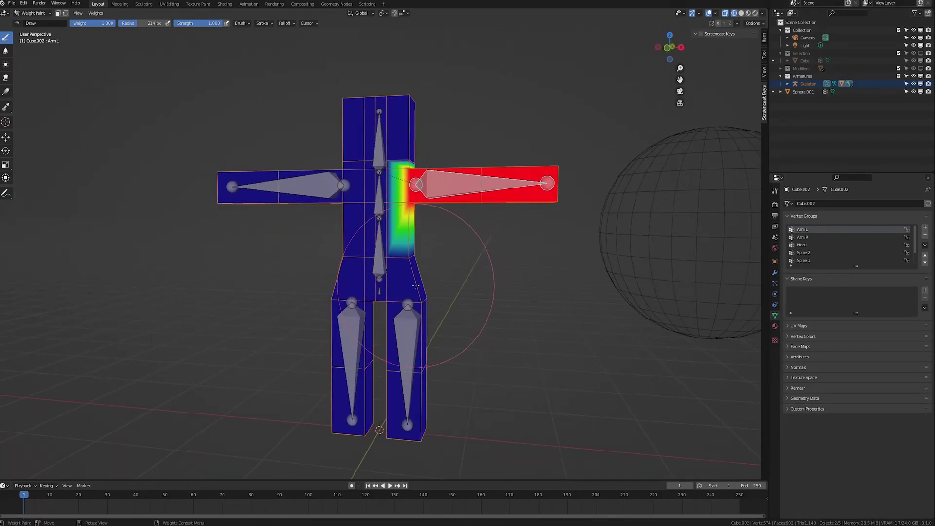
# Step: Test-rotate the Leg.L bone, cancelling the rotation, and inspect the Arm.R bone's weights
pyautogui.keyDown('ctrl'); pyautogui.click(399, 344); pyautogui.keyUp('ctrl')
pyautogui.moveTo(387, 344); pyautogui.dragTo(400, 346, button='middle')
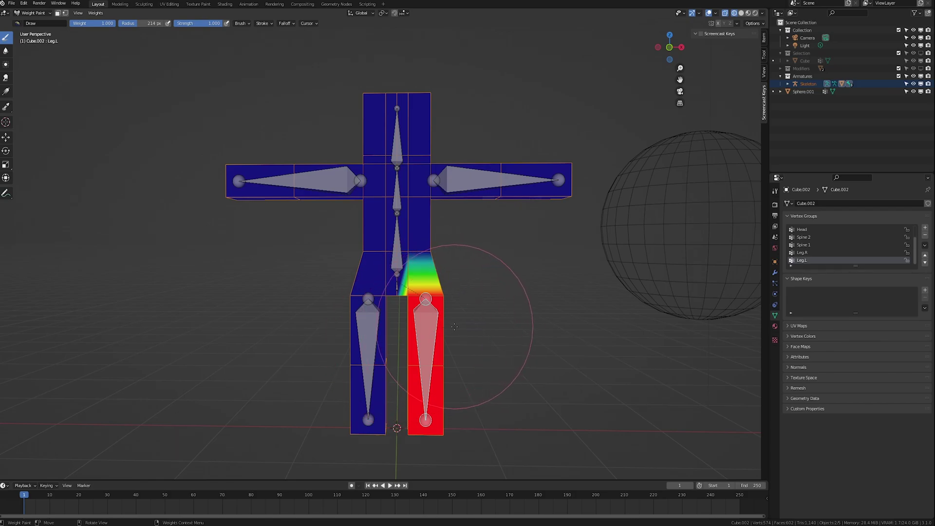
pyautogui.press('r')
pyautogui.rightClick(487, 317)
pyautogui.keyDown('ctrl'); pyautogui.click(322, 185); pyautogui.keyUp('ctrl')
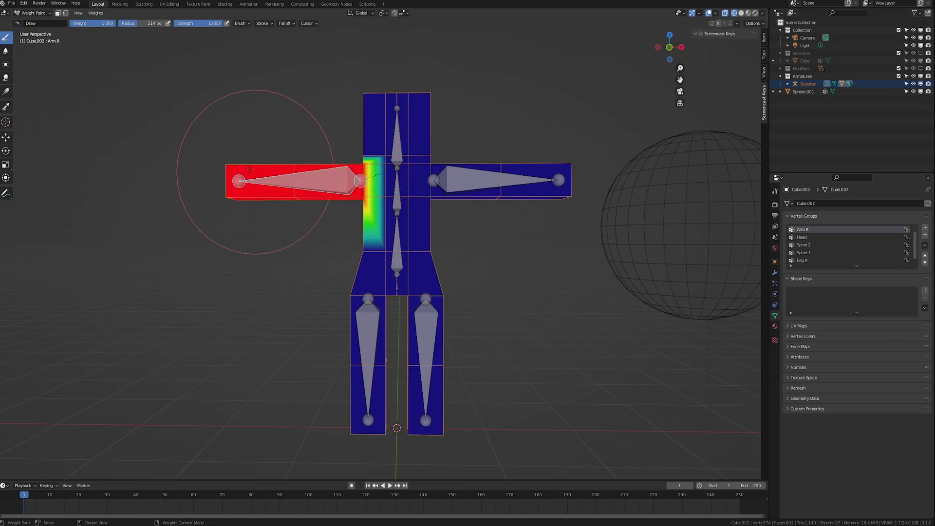
# Step: Activate the Leg.L bone's weights and set the brush blend mode to Add
pyautogui.keyDown('ctrl'); pyautogui.click(425, 330); pyautogui.keyUp('ctrl')
pyautogui.click(241, 23)
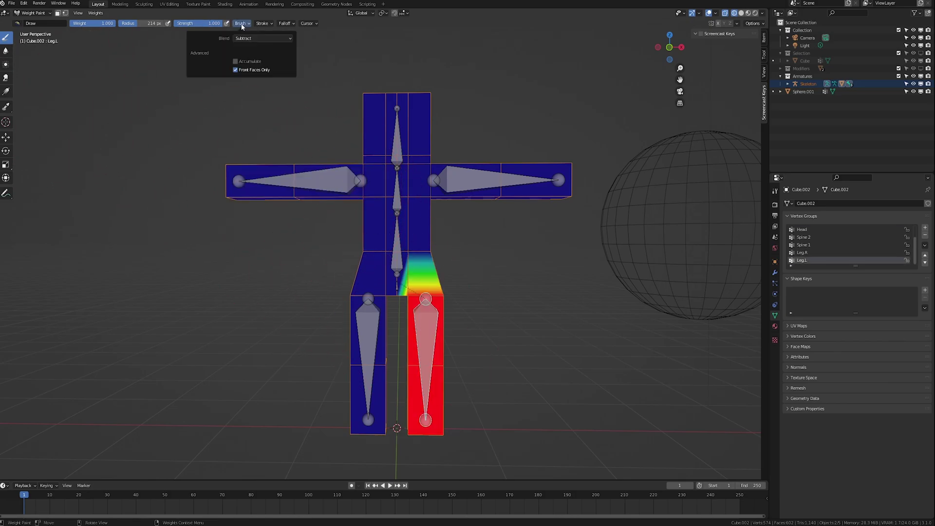
pyautogui.click(251, 39)
pyautogui.click(244, 125)
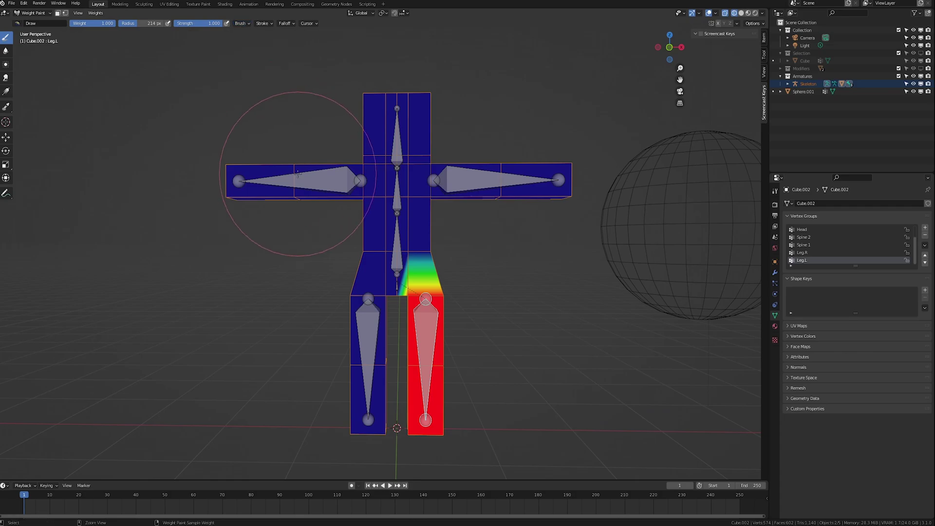
# Step: Set the brush radius to about 129 px and paint Leg.L weight onto the outer part of the right arm
pyautogui.keyDown('ctrl'); pyautogui.click(290, 181); pyautogui.keyUp('ctrl')
pyautogui.keyDown('ctrl'); pyautogui.click(428, 312); pyautogui.keyUp('ctrl')
pyautogui.press('f')
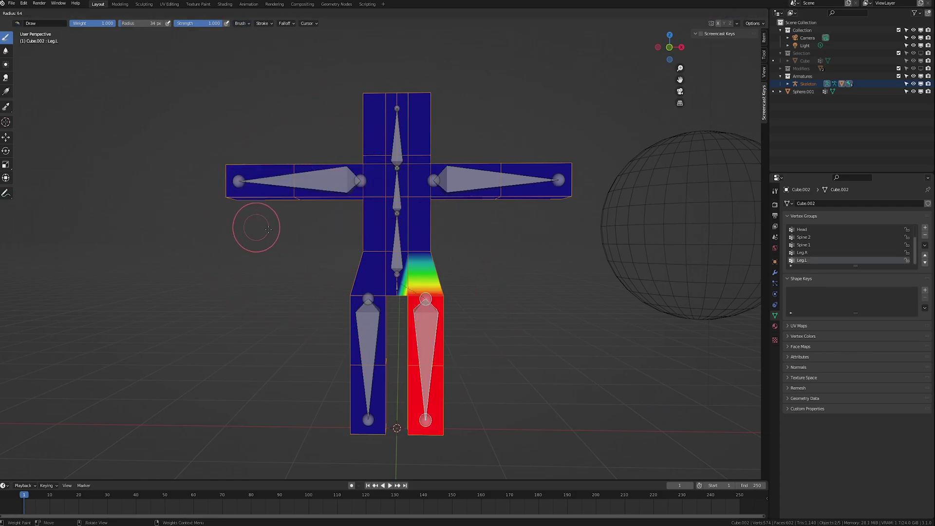
pyautogui.click(277, 236)
pyautogui.press('f')
pyautogui.click(323, 211)
pyautogui.moveTo(285, 170)
pyautogui.mouseDown()
pyautogui.moveTo(263, 198)
pyautogui.moveTo(274, 165)
pyautogui.moveTo(280, 192)
pyautogui.mouseUp()
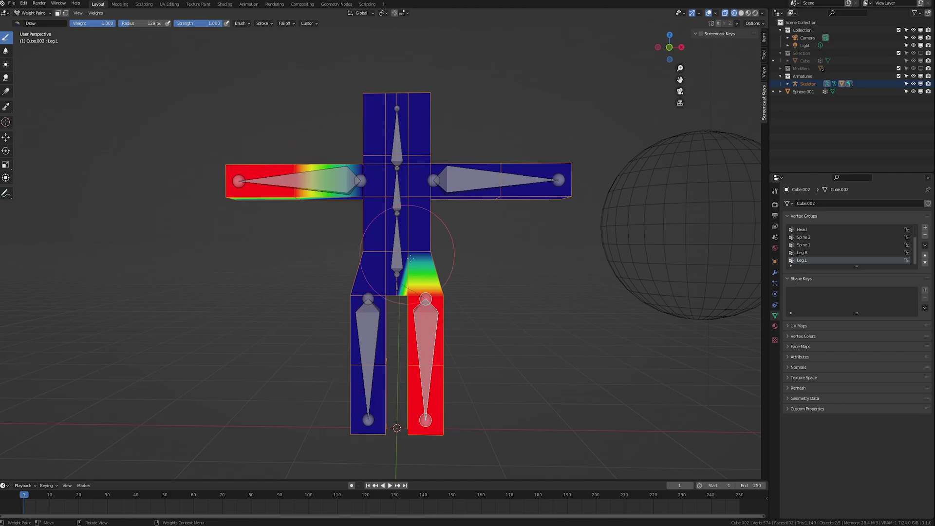
# Step: Paint weight onto the right arm for other bones as well, including Arm.L and Spine 1
pyautogui.keyDown('ctrl'); pyautogui.click(478, 183); pyautogui.keyUp('ctrl')
pyautogui.moveTo(295, 209)
pyautogui.mouseDown()
pyautogui.moveTo(256, 207)
pyautogui.moveTo(254, 176)
pyautogui.moveTo(223, 176)
pyautogui.moveTo(266, 180)
pyautogui.mouseUp()
pyautogui.keyDown('ctrl'); pyautogui.click(400, 147); pyautogui.keyUp('ctrl')
pyautogui.keyDown('ctrl'); pyautogui.click(397, 243); pyautogui.keyUp('ctrl')
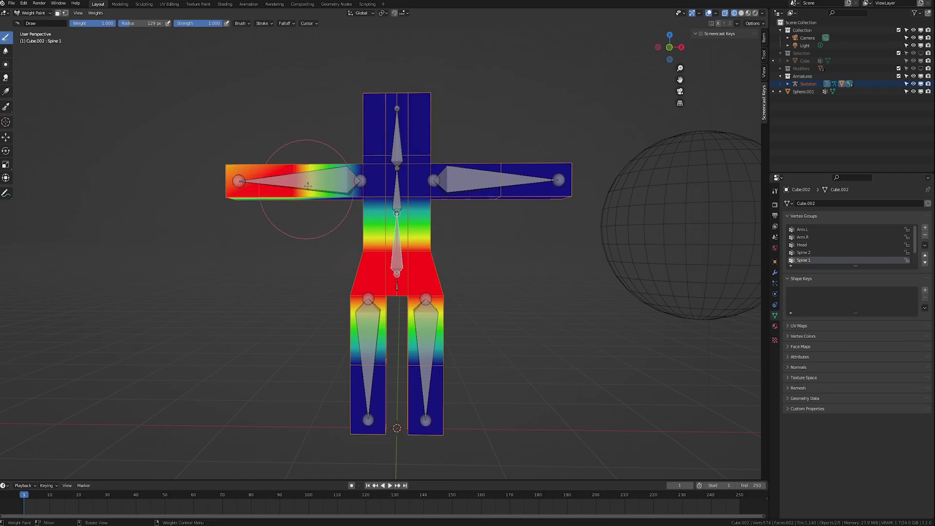
# Step: Rotate the Arm.R bone about 43° around the global Z axis to test how the arm mesh follows it
pyautogui.keyDown('ctrl'); pyautogui.click(302, 179); pyautogui.keyUp('ctrl')
pyautogui.press('r')
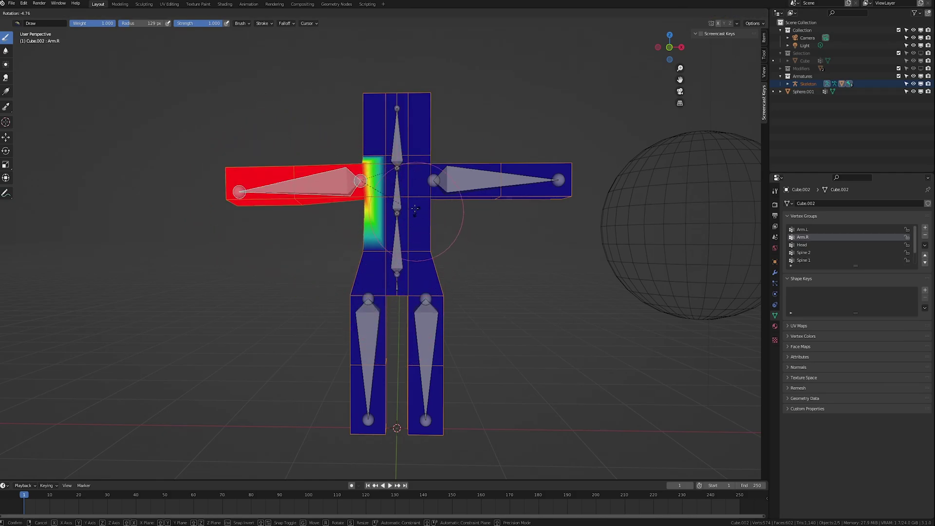
pyautogui.rightClick(394, 244)
pyautogui.moveTo(446, 219); pyautogui.dragTo(450, 273, button='middle')
pyautogui.press('r')
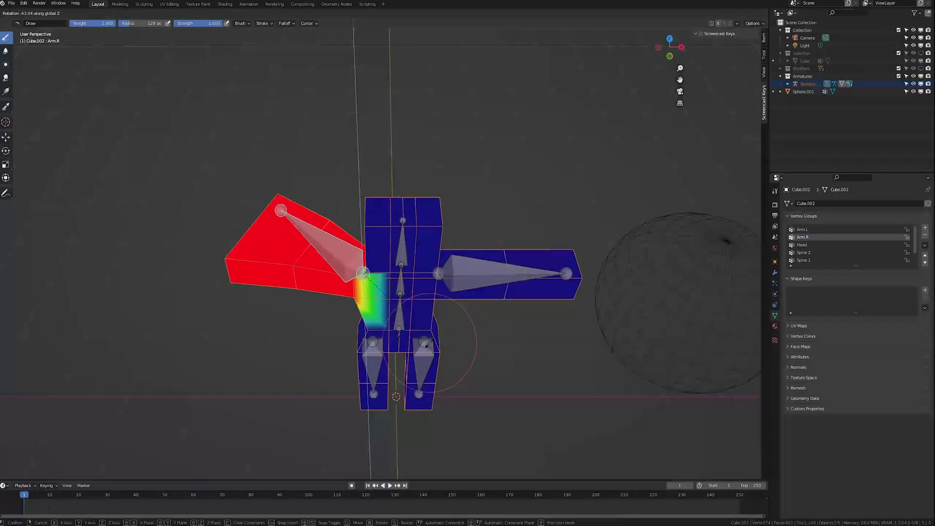
pyautogui.click(387, 313)
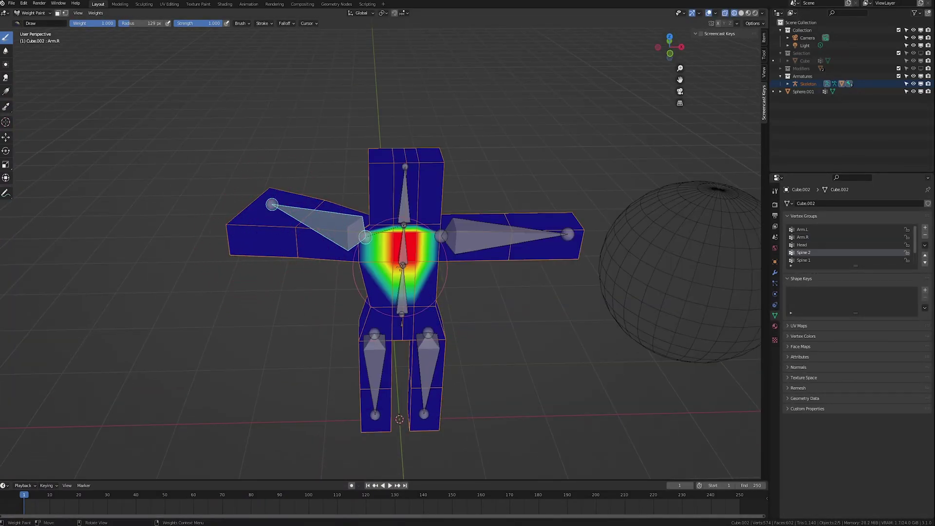
# Step: Select all the bones, clear the Arm.R bone's rotation, and activate the Leg.L weights
pyautogui.keyDown('ctrl'); pyautogui.click(404, 253); pyautogui.keyUp('ctrl')
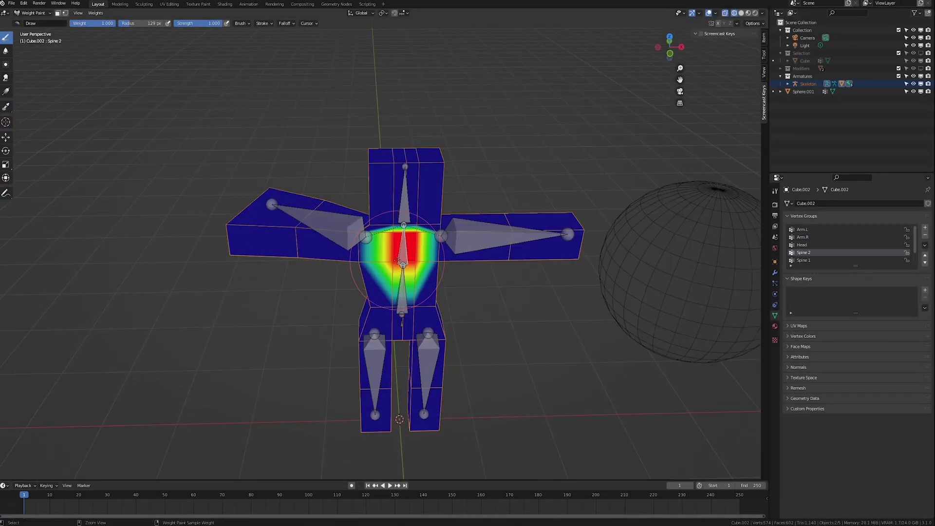
pyautogui.keyDown('ctrl'); pyautogui.click(349, 236); pyautogui.keyUp('ctrl')
pyautogui.keyDown('ctrl'); pyautogui.click(407, 209); pyautogui.keyUp('ctrl')
pyautogui.keyDown('ctrl'); pyautogui.click(466, 236); pyautogui.keyUp('ctrl')
pyautogui.keyDown('ctrl'); pyautogui.click(407, 289); pyautogui.keyUp('ctrl')
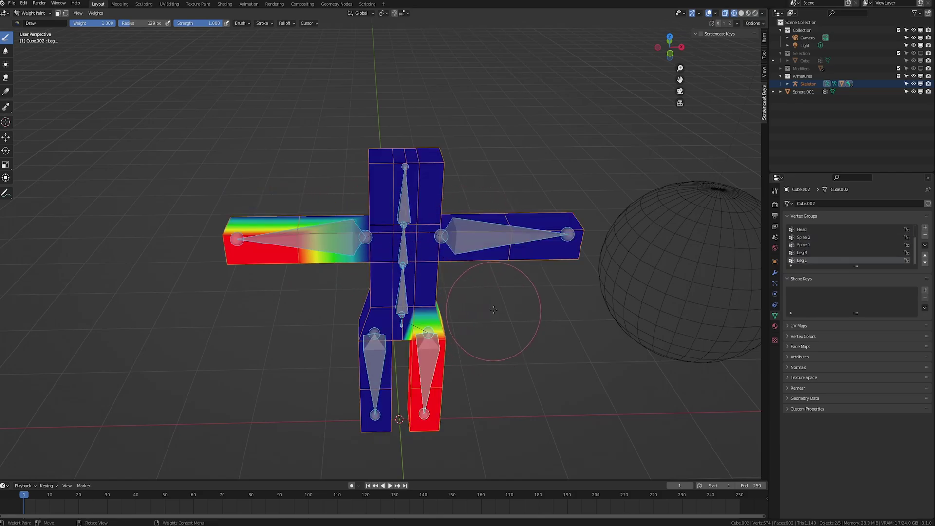
# Step: Test-rotate the Arm.L bone, cancelling the rotation, and inspect the Spine 1 and Leg.L weights on the right arm
pyautogui.moveTo(495, 311); pyautogui.dragTo(496, 273, button='middle')
pyautogui.keyDown('ctrl'); pyautogui.click(522, 200); pyautogui.keyUp('ctrl')
pyautogui.press('r')
pyautogui.rightClick(541, 243)
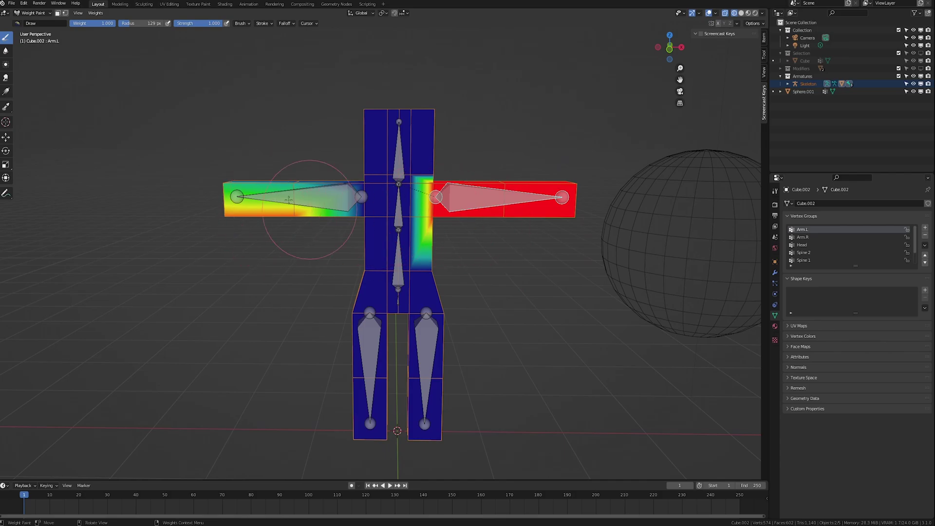
pyautogui.keyDown('ctrl'); pyautogui.click(393, 267); pyautogui.keyUp('ctrl')
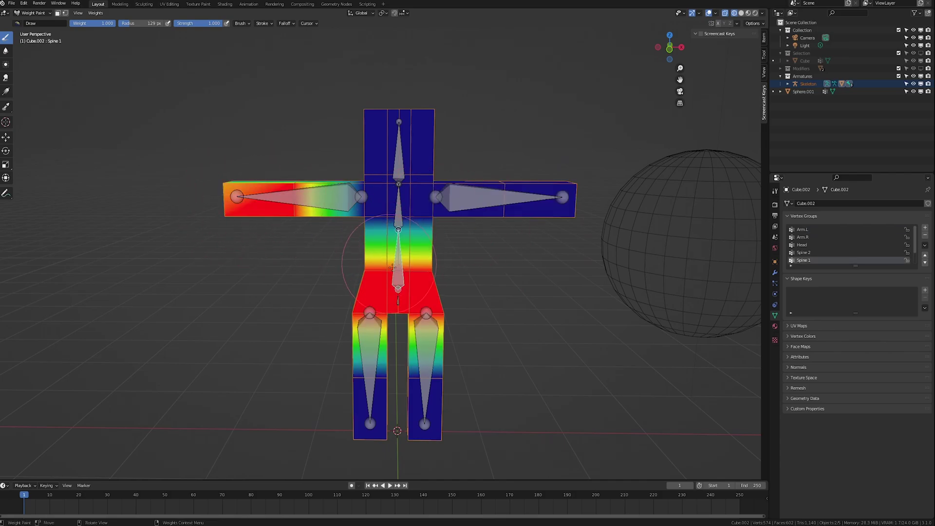
pyautogui.keyDown('ctrl'); pyautogui.click(428, 351); pyautogui.keyUp('ctrl')
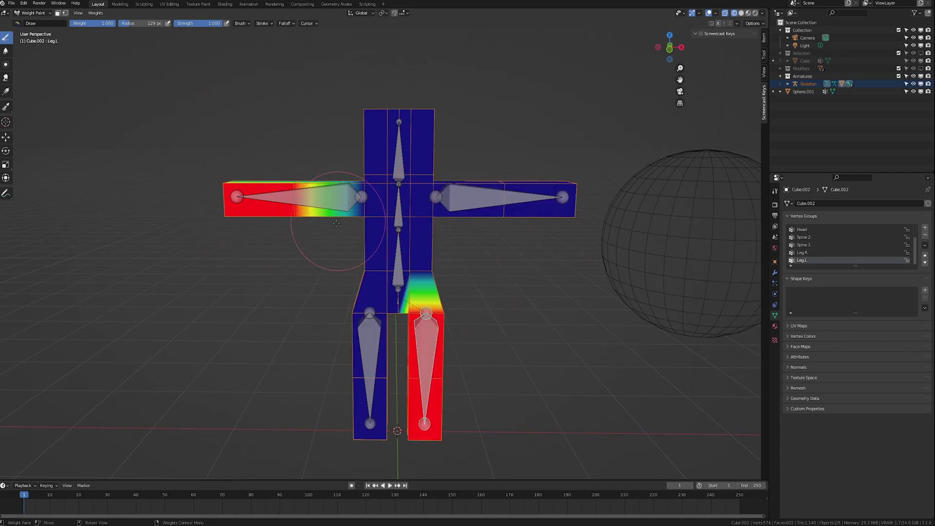
# Step: Select the Arm.R bone and test-move it, cancelling the move
pyautogui.keyDown('ctrl'); pyautogui.click(348, 210); pyautogui.keyUp('ctrl')
pyautogui.moveTo(350, 215)
pyautogui.mouseDown(button='middle')
pyautogui.moveTo(395, 251)
pyautogui.moveTo(290, 236)
pyautogui.moveTo(293, 225)
pyautogui.mouseUp(button='middle')
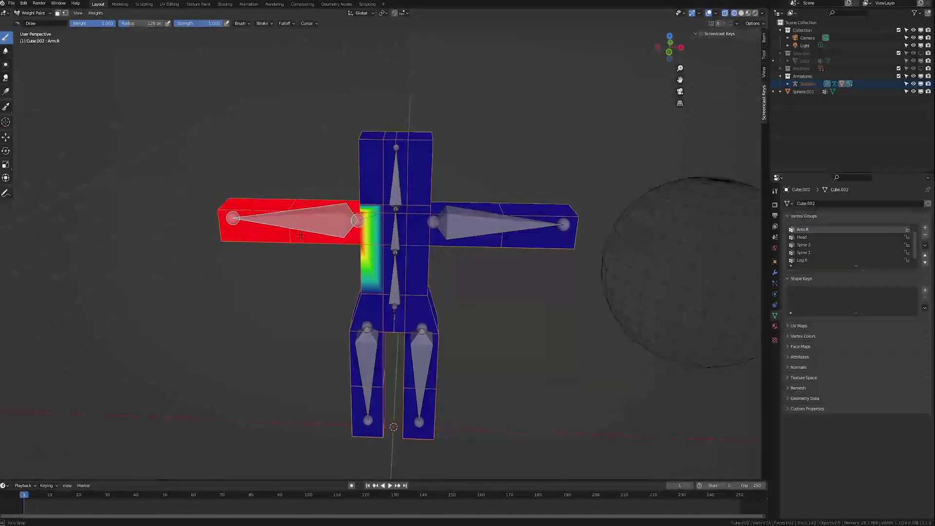
pyautogui.press('g')
pyautogui.rightClick(346, 244)
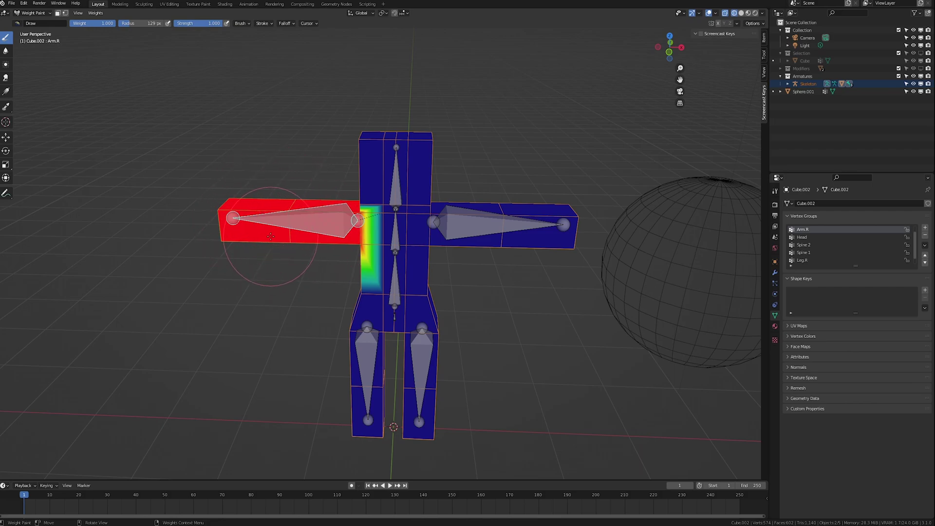
# Step: Enable Auto Normalize in the weight paint tool's options
pyautogui.click(764, 54)
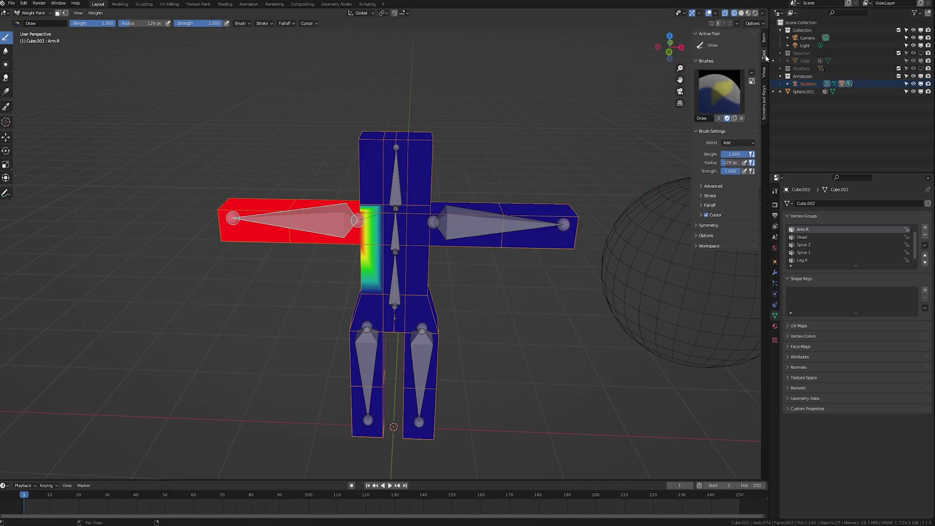
pyautogui.click(712, 235)
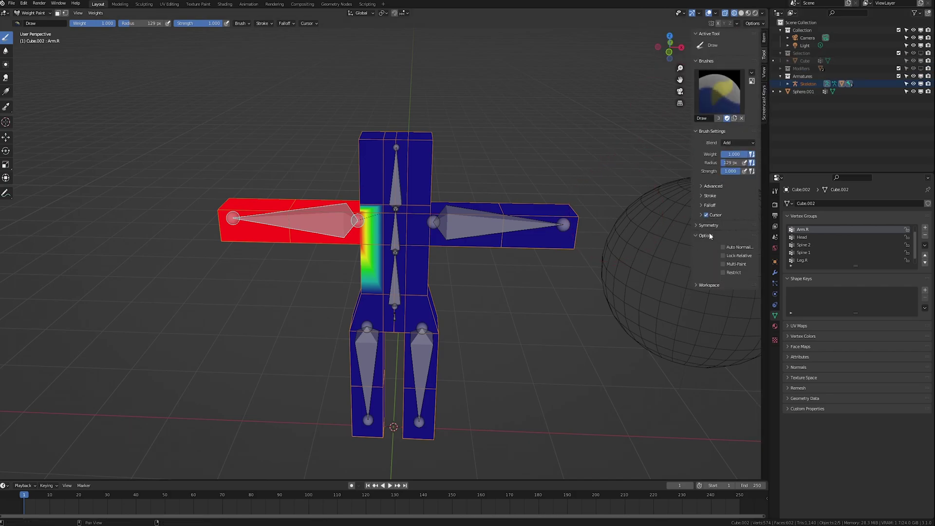
pyautogui.click(731, 250)
# Step: Compare the Arm.L and Arm.R weights on the right arm from several angles
pyautogui.keyDown('ctrl'); pyautogui.click(478, 225); pyautogui.keyUp('ctrl')
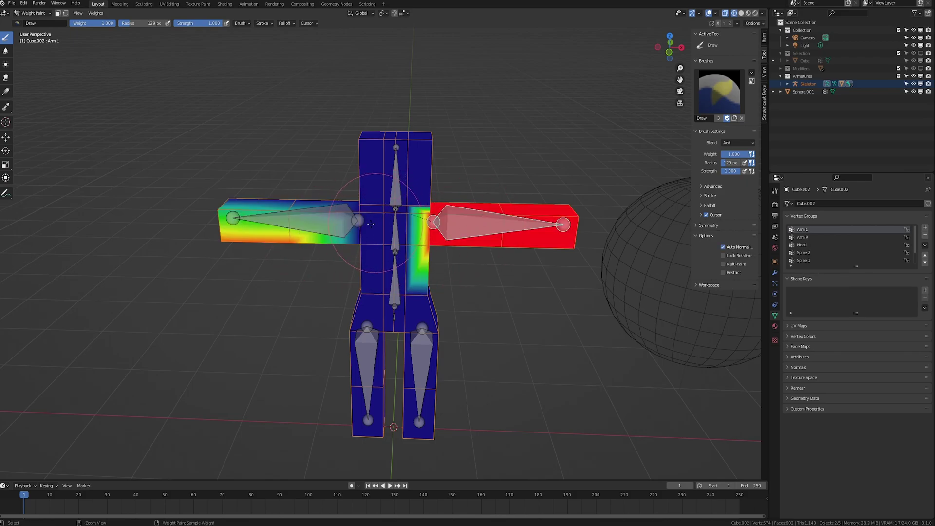
pyautogui.keyDown('ctrl'); pyautogui.click(302, 235); pyautogui.keyUp('ctrl')
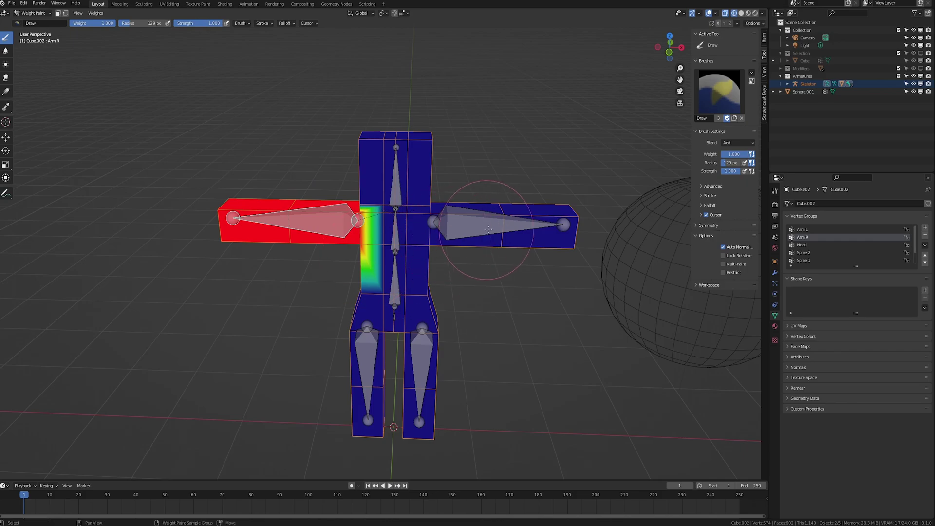
pyautogui.keyDown('shift'); pyautogui.moveTo(480, 229); pyautogui.dragTo(377, 232, button='middle'); pyautogui.keyUp('shift')
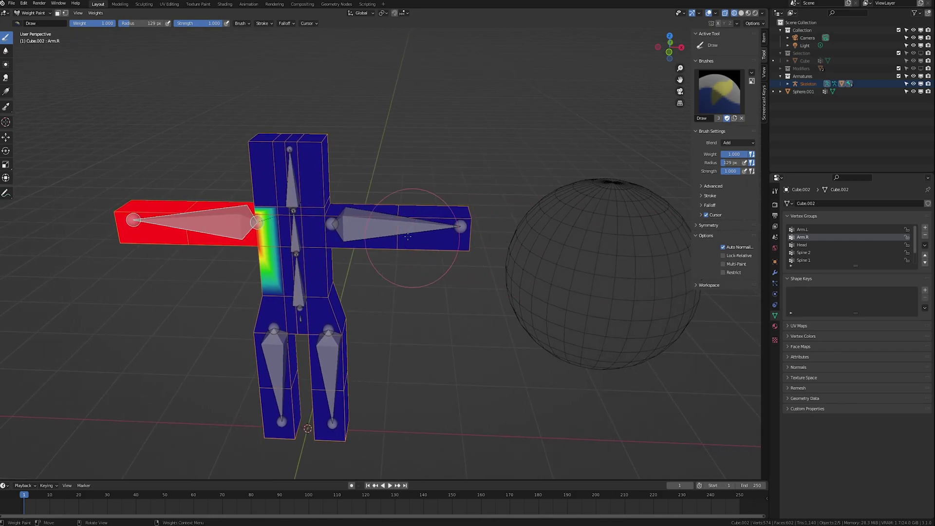
pyautogui.moveTo(416, 239); pyautogui.dragTo(428, 230, button='middle')
pyautogui.keyDown('shift'); pyautogui.moveTo(363, 218); pyautogui.dragTo(449, 215, button='middle'); pyautogui.keyUp('shift')
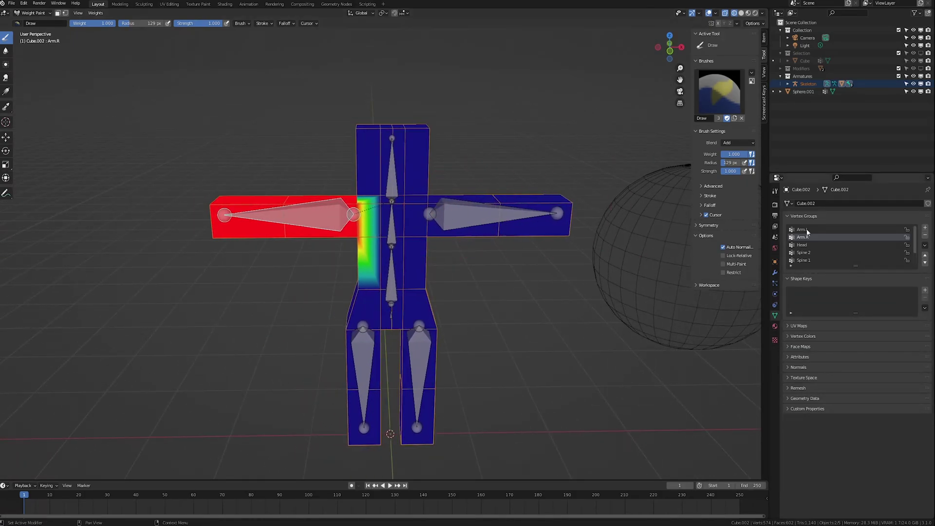
# Step: Add a new vertex group to the mesh, and make the Arm.R group active again
pyautogui.click(926, 228)
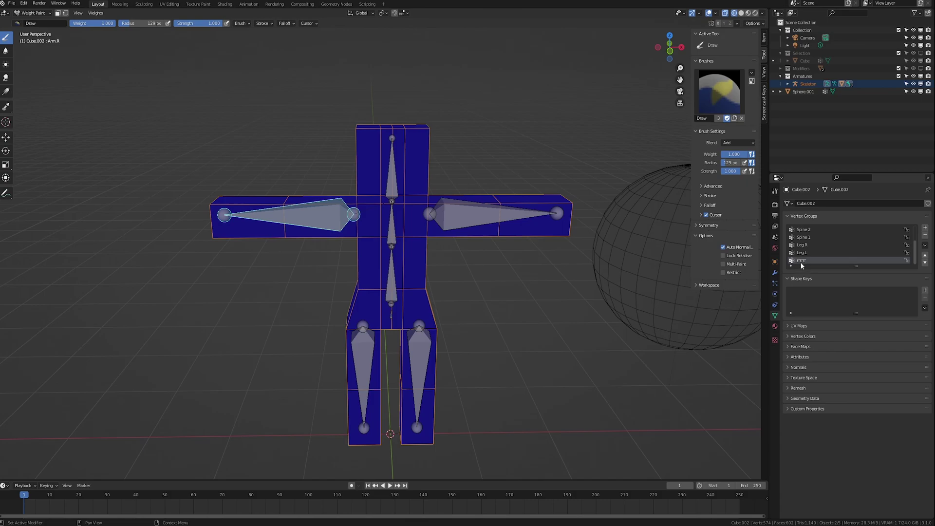
pyautogui.scroll(3, 804, 258)
pyautogui.click(809, 244)
pyautogui.click(811, 237)
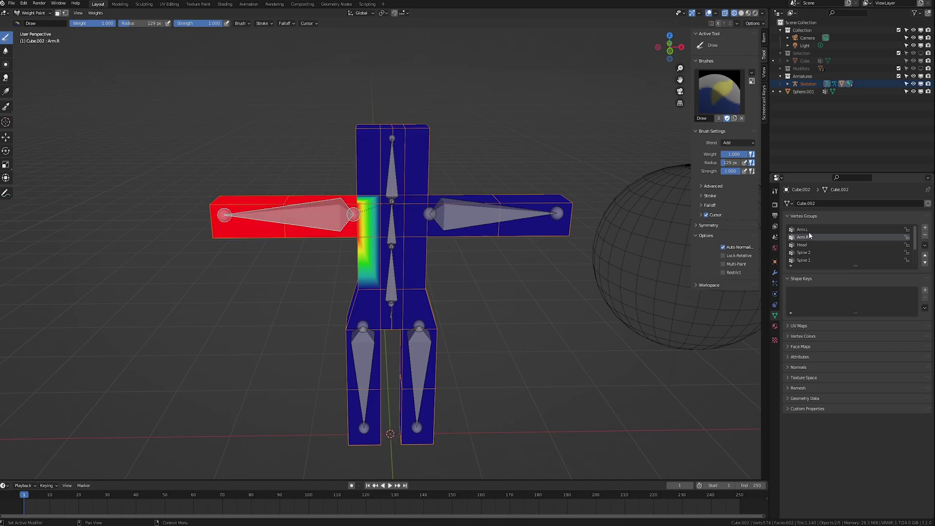
# Step: Inspect the Arm.R weights from other angles, and check the Arm.L and Spine 1 influence on the right arm
pyautogui.moveTo(346, 217); pyautogui.dragTo(324, 209, button='middle')
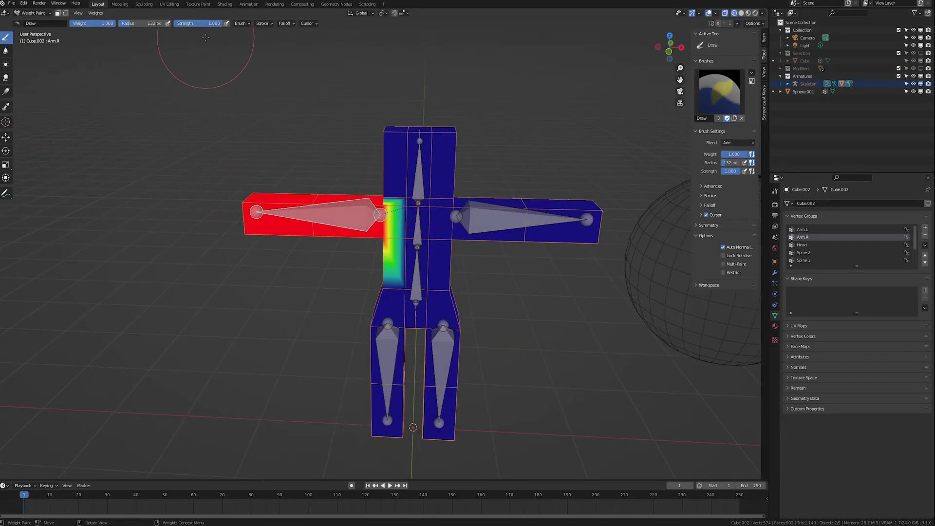
pyautogui.moveTo(260, 207); pyautogui.dragTo(310, 211, button='middle')
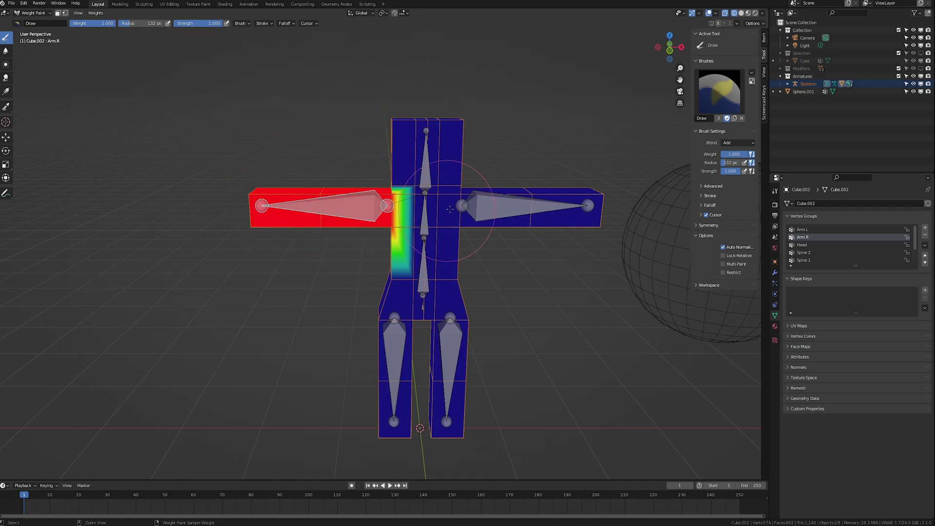
pyautogui.keyDown('ctrl'); pyautogui.click(489, 204); pyautogui.keyUp('ctrl')
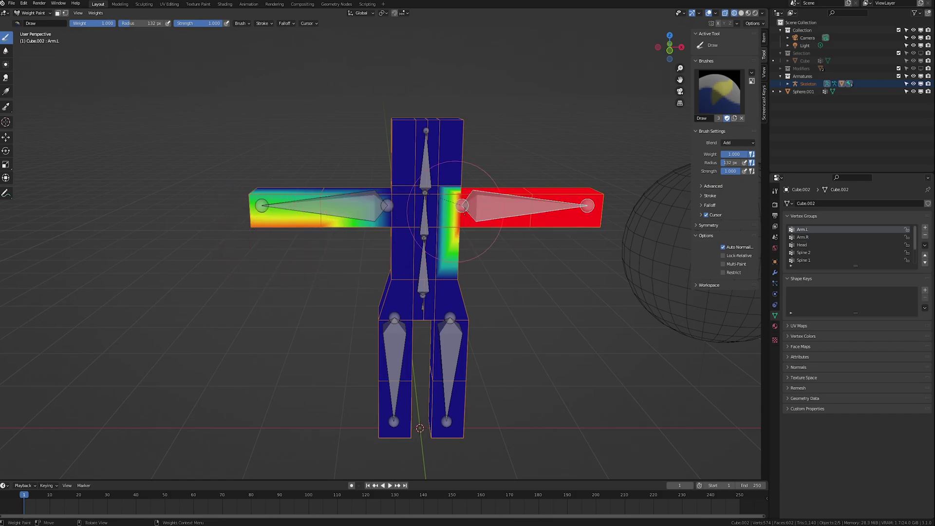
pyautogui.keyDown('ctrl'); pyautogui.click(423, 265); pyautogui.keyUp('ctrl')
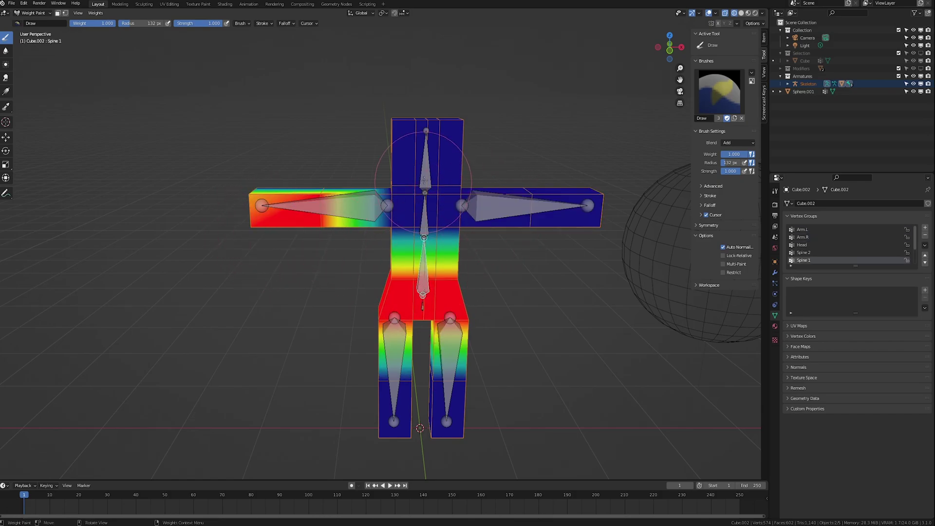
# Step: Inspect the Head group's weights on the right arm from other angles, and compare them with the Arm.R weights
pyautogui.keyDown('ctrl'); pyautogui.click(427, 155); pyautogui.keyUp('ctrl')
pyautogui.moveTo(273, 232); pyautogui.dragTo(249, 261, button='middle')
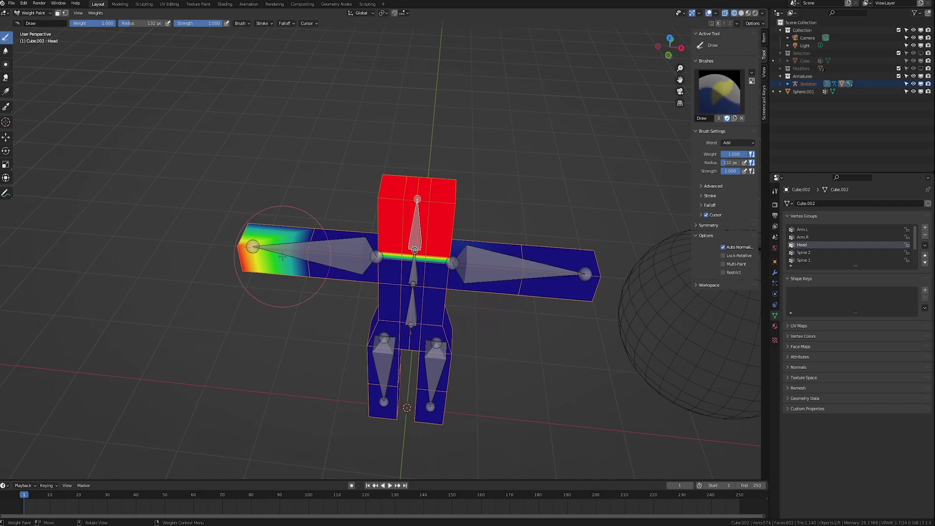
pyautogui.moveTo(282, 255); pyautogui.dragTo(261, 240, button='middle')
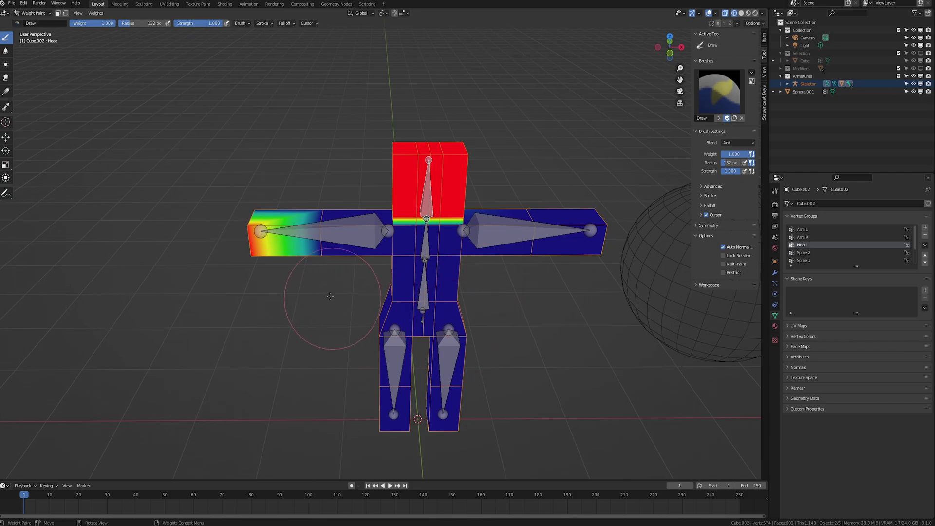
pyautogui.keyDown('ctrl'); pyautogui.click(349, 240); pyautogui.keyUp('ctrl')
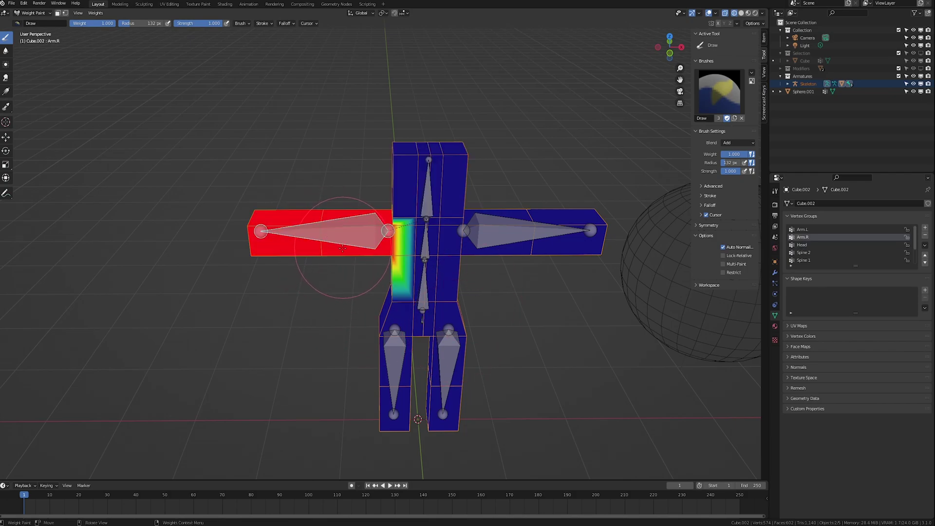
# Step: Set the weight paint brush radius to 87 px
pyautogui.press('f')
pyautogui.click(316, 259)
pyautogui.press('f')
pyautogui.click(321, 258)
pyautogui.moveTo(112, 24); pyautogui.dragTo(117, 23)
# Step: Check the weights of the Arm.L, Spine 1, Leg.L, Leg.R, Spine 2, Head and Arm.R bones one after another
pyautogui.keyDown('ctrl'); pyautogui.click(487, 234); pyautogui.keyUp('ctrl')
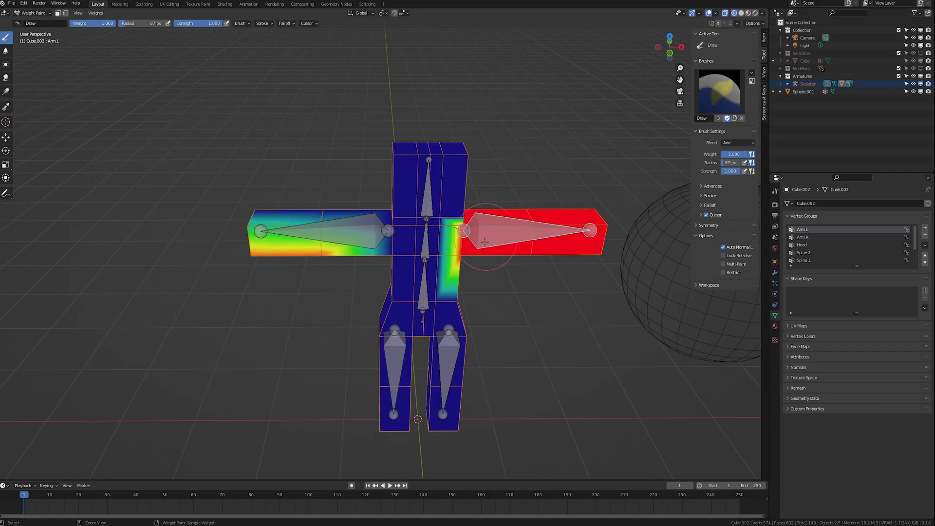
pyautogui.keyDown('ctrl'); pyautogui.click(425, 296); pyautogui.keyUp('ctrl')
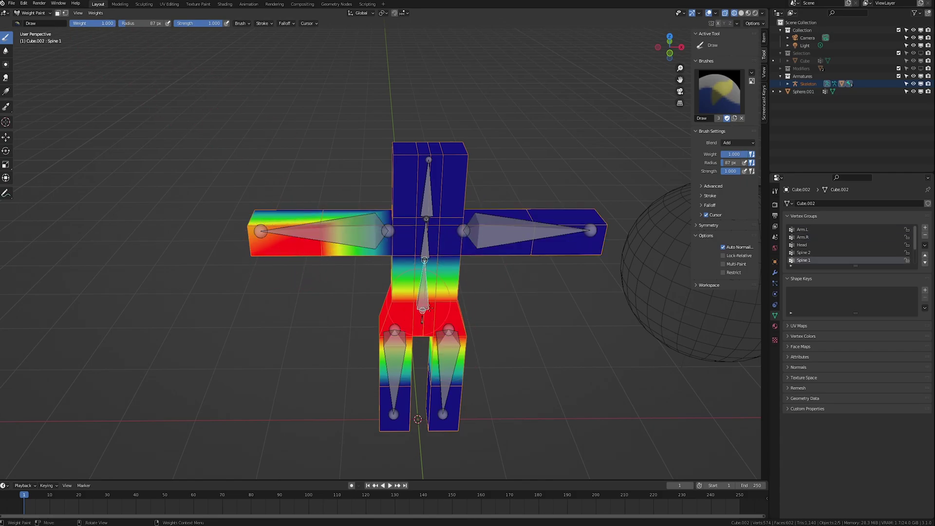
pyautogui.keyDown('ctrl'); pyautogui.click(446, 351); pyautogui.keyUp('ctrl')
pyautogui.keyDown('ctrl'); pyautogui.click(395, 355); pyautogui.keyUp('ctrl')
pyautogui.keyDown('ctrl'); pyautogui.click(425, 248); pyautogui.keyUp('ctrl')
pyautogui.keyDown('ctrl'); pyautogui.click(427, 203); pyautogui.keyUp('ctrl')
pyautogui.keyDown('ctrl'); pyautogui.click(343, 233); pyautogui.keyUp('ctrl')
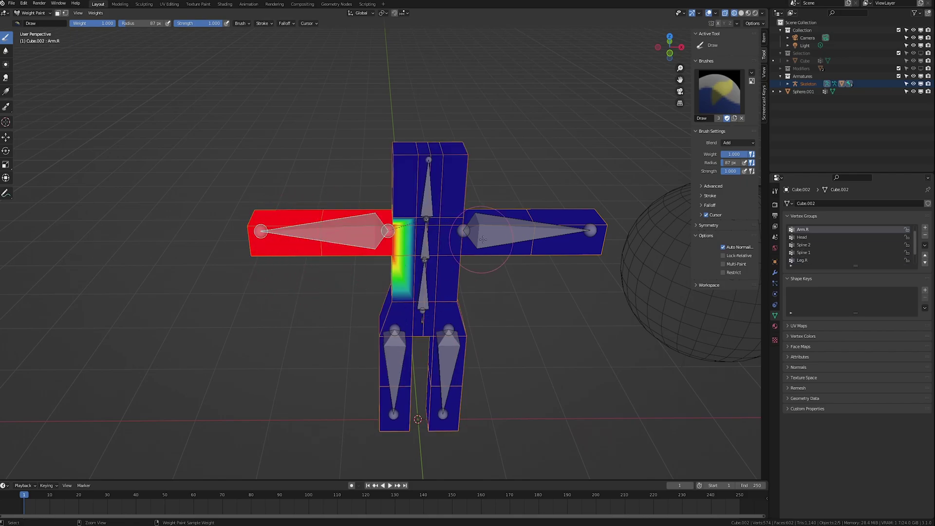
# Step: Rotate the Arm.L bone downward and the Leg.L bone outward to test how the mesh deforms
pyautogui.keyDown('ctrl'); pyautogui.click(487, 238); pyautogui.keyUp('ctrl')
pyautogui.press('r')
pyautogui.click(526, 304)
pyautogui.keyDown('ctrl'); pyautogui.click(460, 343); pyautogui.keyUp('ctrl')
pyautogui.press('r')
pyautogui.click(549, 315)
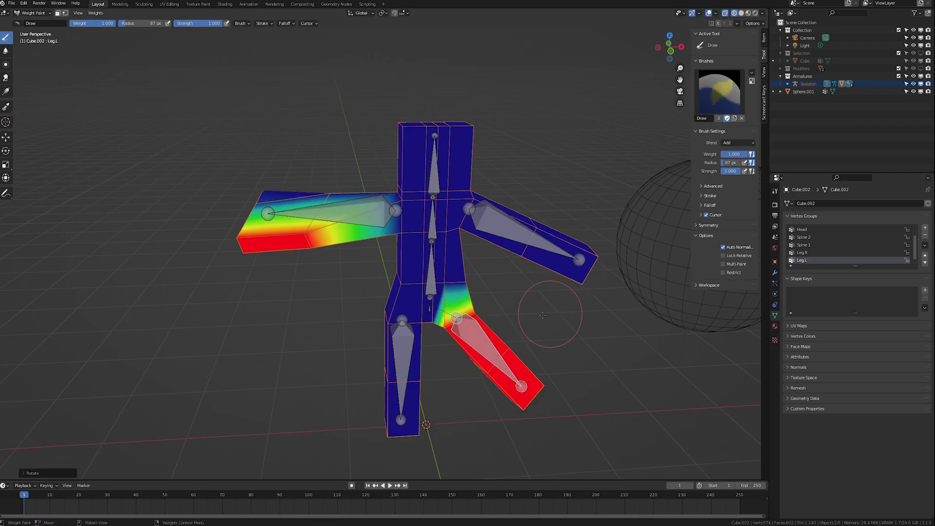
# Step: Move the Head bone down in front of the torso to test its influence on the mesh
pyautogui.keyDown('ctrl'); pyautogui.click(433, 176); pyautogui.keyUp('ctrl')
pyautogui.press('g')
pyautogui.click(495, 297)
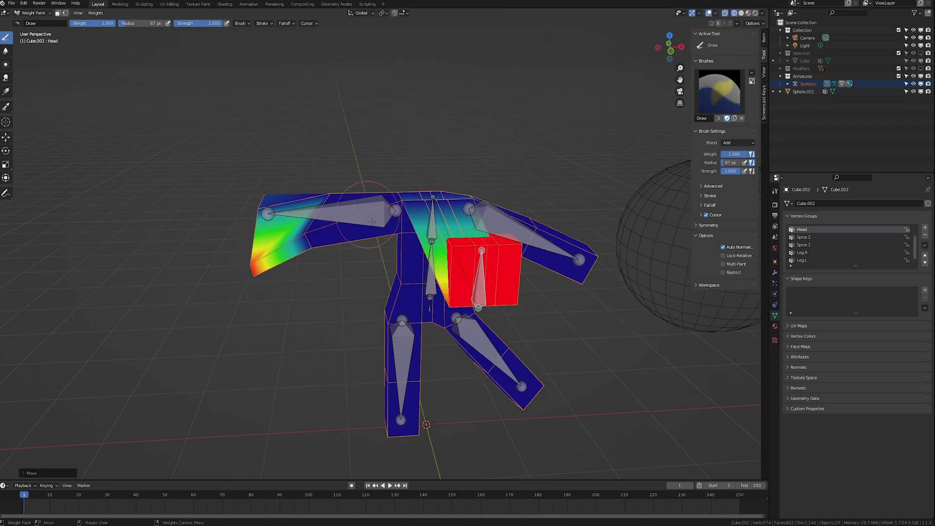
# Step: Paint weight 1.000 for Arm.R along the right arm, including its back faces, with a 107 px brush
pyautogui.keyDown('ctrl'); pyautogui.click(324, 220); pyautogui.keyUp('ctrl')
pyautogui.press('f')
pyautogui.click(306, 229)
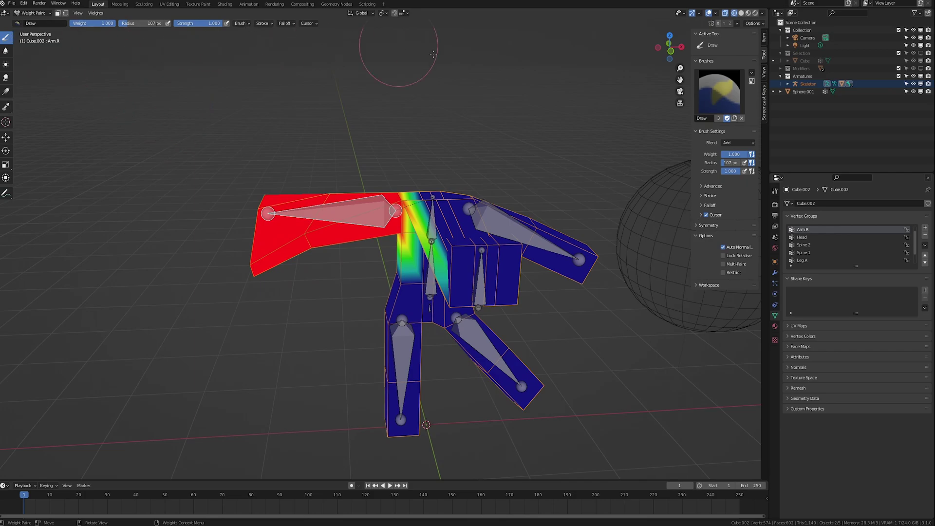
pyautogui.click(240, 23)
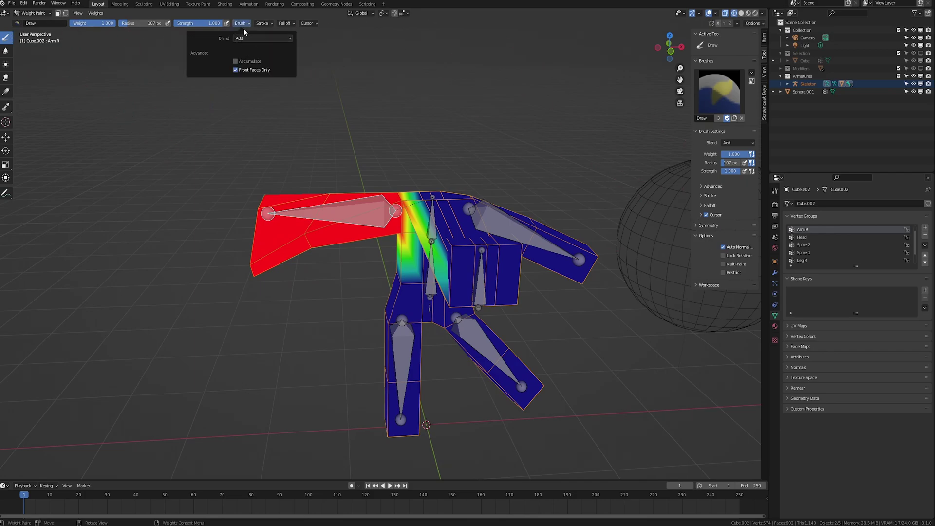
pyautogui.moveTo(303, 220)
pyautogui.mouseDown()
pyautogui.moveTo(280, 273)
pyautogui.moveTo(319, 191)
pyautogui.moveTo(328, 239)
pyautogui.mouseUp()
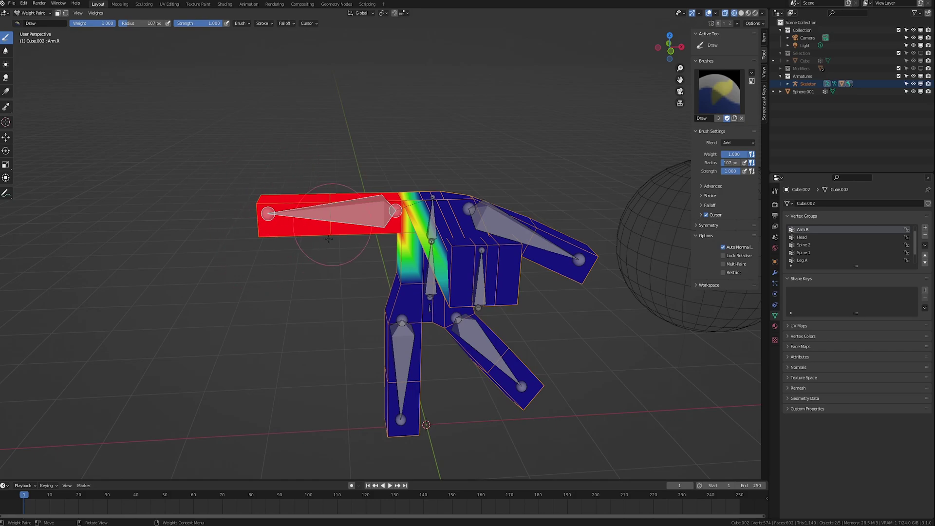
# Step: Clear the location and rotation of all bones to return the skeleton to its rest pose
pyautogui.moveTo(411, 235); pyautogui.dragTo(389, 227, button='middle')
pyautogui.press('a')
pyautogui.hotkey('alt', 'g')
pyautogui.hotkey('alt', 'r')
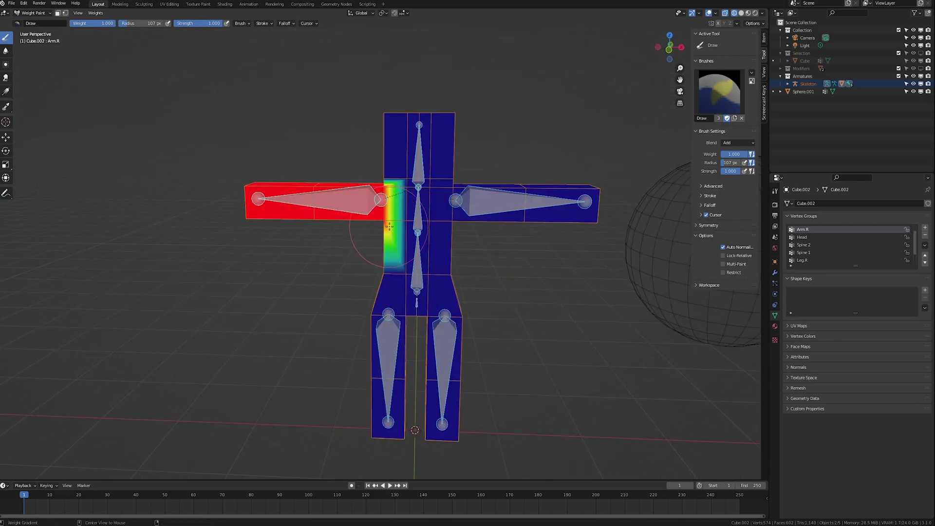
pyautogui.press('r')
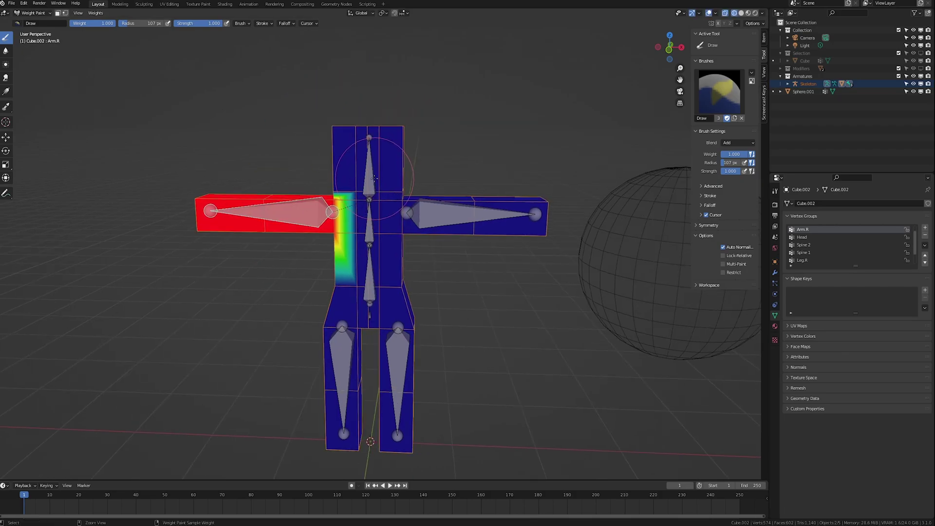
# Step: Check the weights of the Head, Arm.L, Spine 2, Spine 1, Leg.R, Leg.L and Arm.R bones on the corrected mesh
pyautogui.keyDown('ctrl'); pyautogui.click(374, 178); pyautogui.keyUp('ctrl')
pyautogui.keyDown('ctrl'); pyautogui.click(438, 196); pyautogui.keyUp('ctrl')
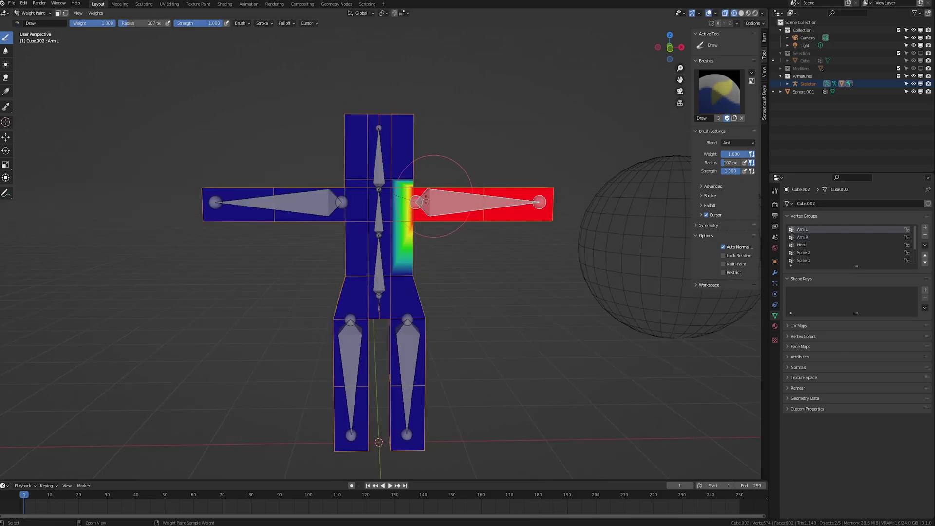
pyautogui.keyDown('ctrl'); pyautogui.click(378, 213); pyautogui.keyUp('ctrl')
pyautogui.keyDown('ctrl'); pyautogui.click(379, 265); pyautogui.keyUp('ctrl')
pyautogui.keyDown('ctrl'); pyautogui.click(348, 343); pyautogui.keyUp('ctrl')
pyautogui.keyDown('ctrl'); pyautogui.click(410, 353); pyautogui.keyUp('ctrl')
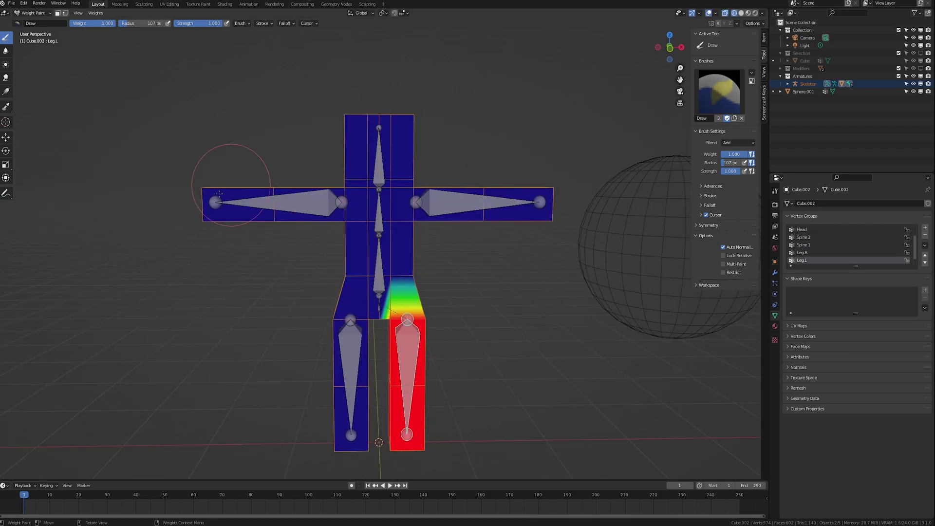
pyautogui.keyDown('ctrl'); pyautogui.click(272, 203); pyautogui.keyUp('ctrl')
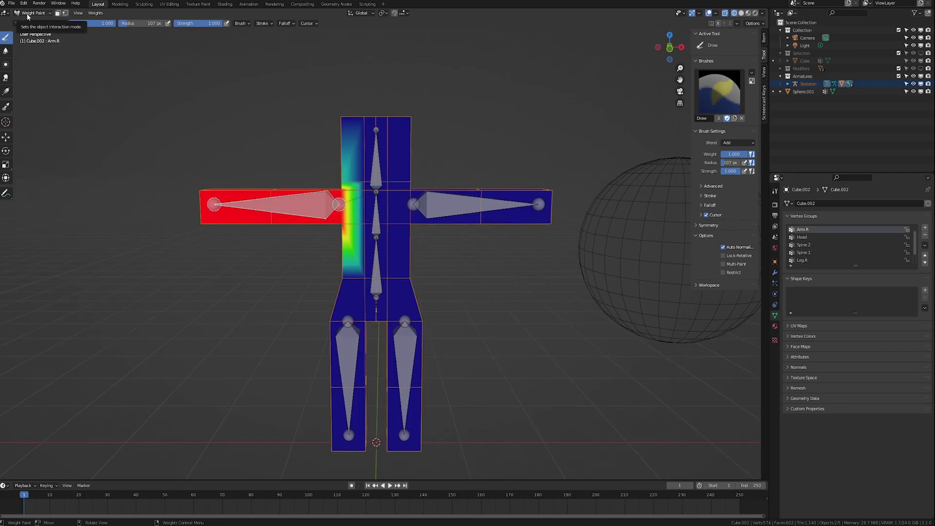
# Step: Add another vertex group, and name the two non-bone groups Smooth and Shrinkwrap
pyautogui.click(925, 228)
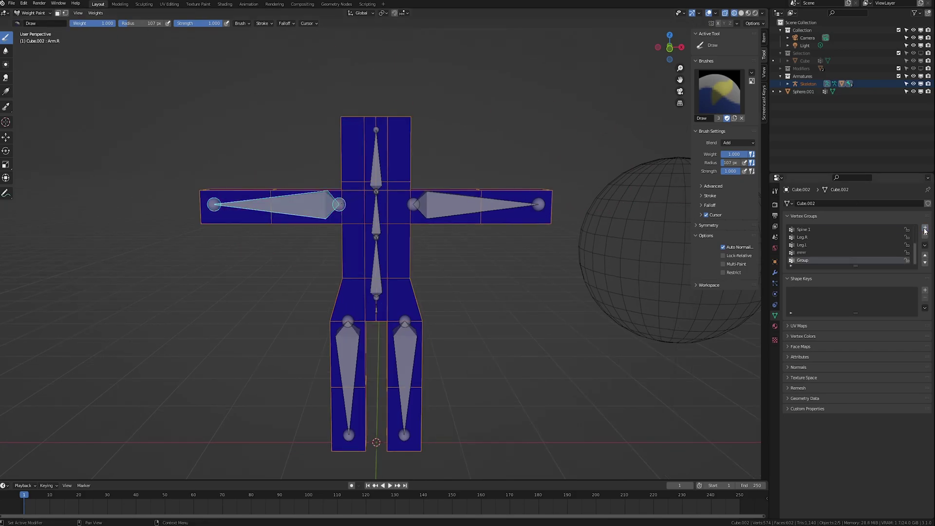
pyautogui.doubleClick(806, 253)
pyautogui.write('Smooth')
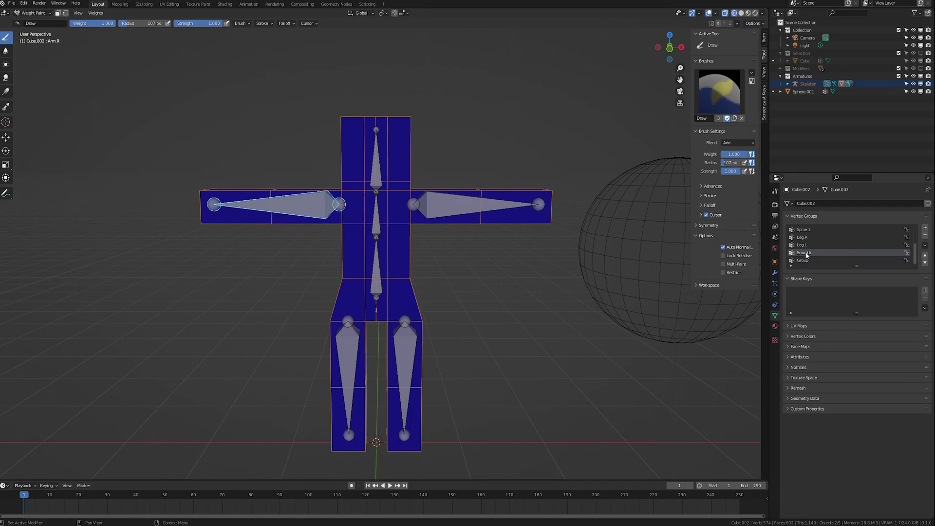
pyautogui.click(807, 261)
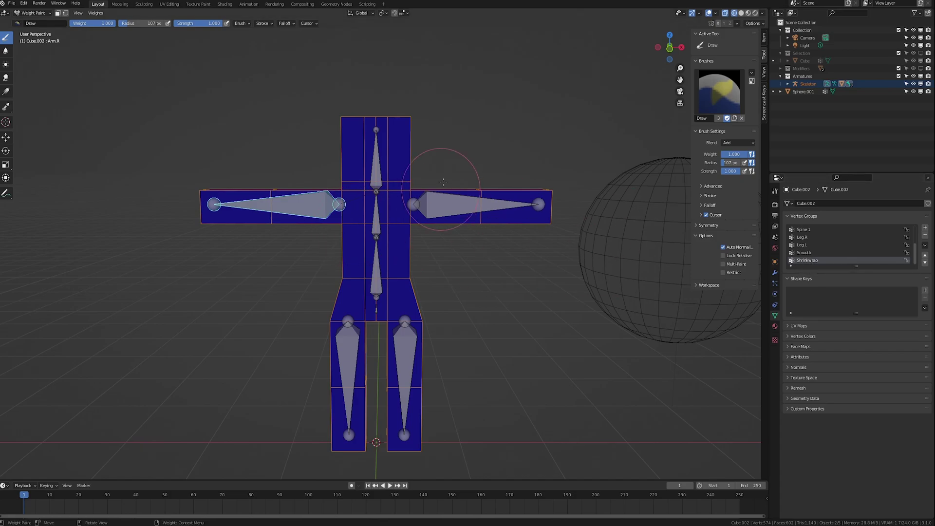
# Step: Paint weights across the body for the Shrinkwrap and Smooth vertex groups
pyautogui.press('f')
pyautogui.moveTo(428, 195)
pyautogui.mouseDown()
pyautogui.moveTo(450, 236)
pyautogui.moveTo(384, 380)
pyautogui.moveTo(429, 389)
pyautogui.mouseUp()
pyautogui.click(545, 246)
pyautogui.click(818, 253)
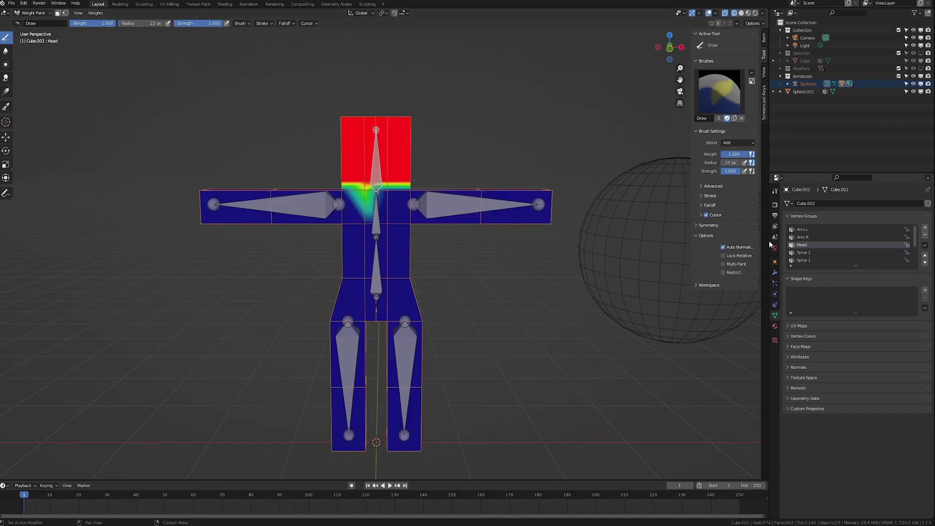
# Step: Inspect the weights of the Arm.L, Spine 2, Arm.R, Leg.L, Spine 1 and Leg.R bones for changes from the painting
pyautogui.keyDown('ctrl'); pyautogui.click(447, 204); pyautogui.keyUp('ctrl')
pyautogui.keyDown('ctrl'); pyautogui.click(378, 214); pyautogui.keyUp('ctrl')
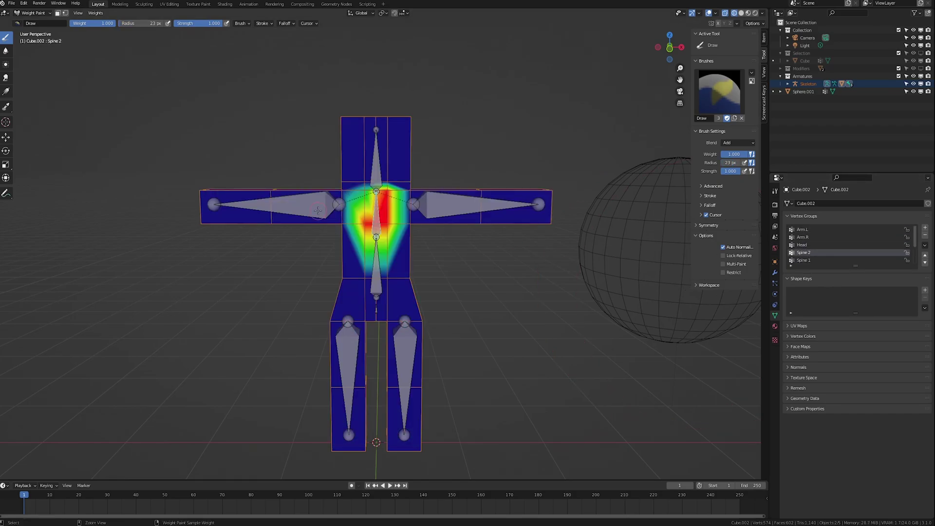
pyautogui.keyDown('ctrl'); pyautogui.click(319, 215); pyautogui.keyUp('ctrl')
pyautogui.keyDown('ctrl'); pyautogui.click(405, 344); pyautogui.keyUp('ctrl')
pyautogui.keyDown('ctrl'); pyautogui.click(378, 270); pyautogui.keyUp('ctrl')
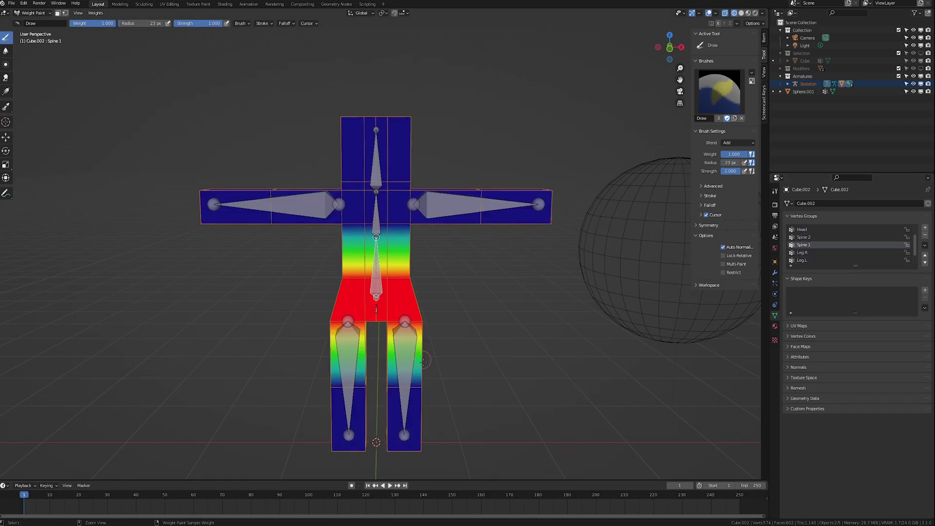
pyautogui.keyDown('ctrl'); pyautogui.click(349, 344); pyautogui.keyUp('ctrl')
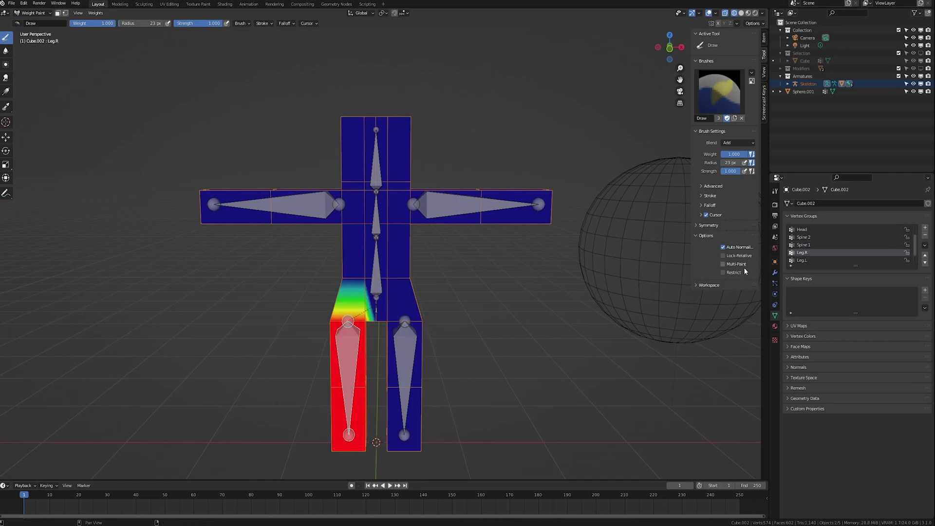
# Step: Compare the Smooth group's weights with the Leg.L weights, setting the brush radius to 63 px
pyautogui.scroll(-2, 807, 257)
pyautogui.click(810, 254)
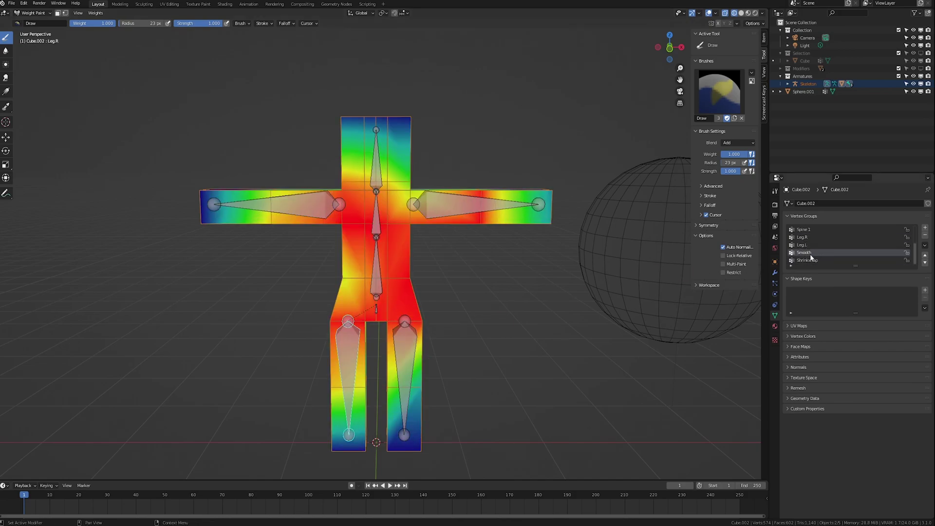
pyautogui.click(804, 246)
pyautogui.keyDown('ctrl'); pyautogui.click(408, 352); pyautogui.keyUp('ctrl')
pyautogui.press('f')
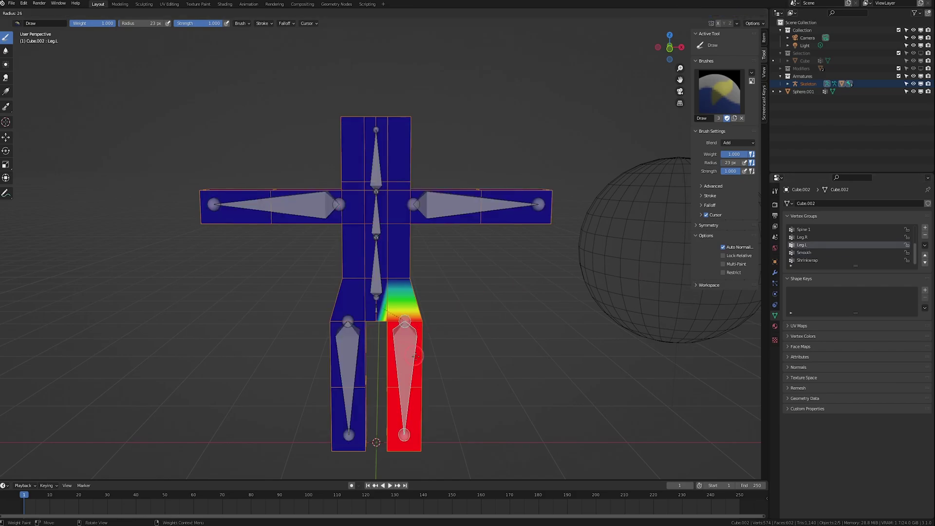
pyautogui.click(446, 355)
pyautogui.click(813, 254)
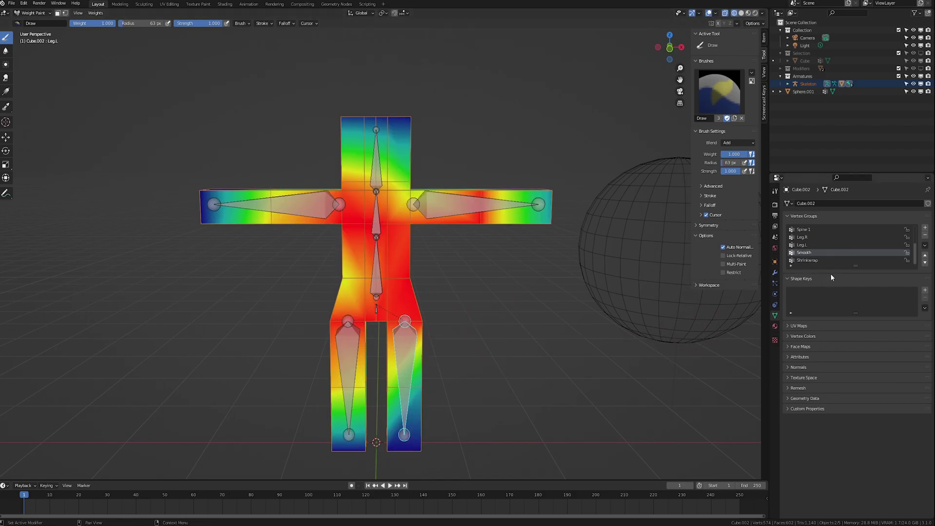
# Step: Paint Shrinkwrap weight over the outer end of the left arm with a 214 px brush
pyautogui.click(809, 260)
pyautogui.press('f')
pyautogui.click(482, 287)
pyautogui.moveTo(541, 203); pyautogui.dragTo(554, 193)
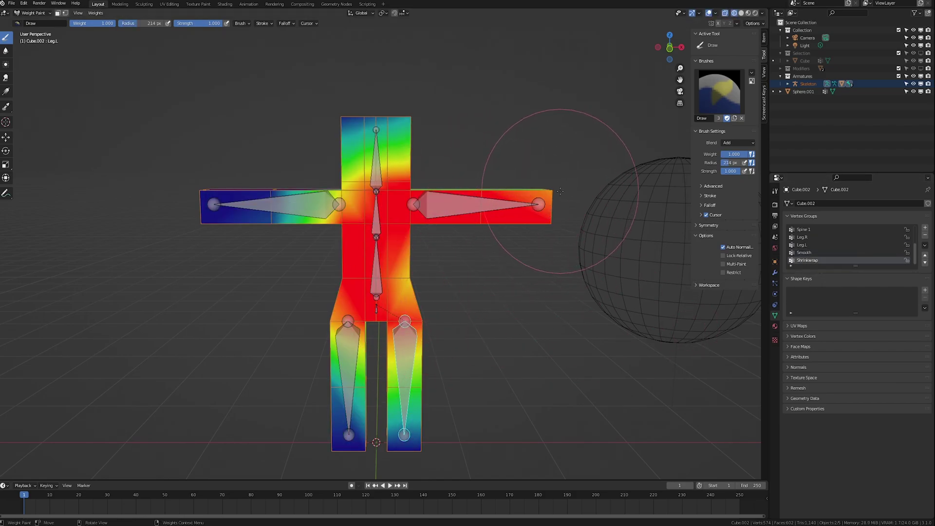
# Step: Review the weights of the Leg.R, Spine 1, Arm.R and Arm.L vertex groups
pyautogui.click(830, 237)
pyautogui.scroll(4, 820, 257)
pyautogui.click(820, 259)
pyautogui.click(822, 237)
pyautogui.click(818, 229)
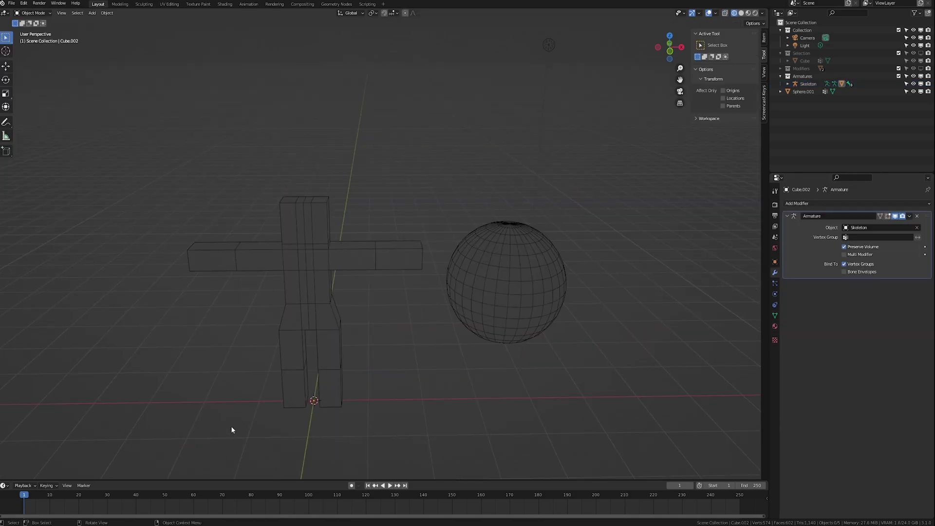
# Step: Select the humanoid mesh in Object Mode
pyautogui.moveTo(409, 351); pyautogui.dragTo(503, 295, button='middle')
pyautogui.click(399, 259)
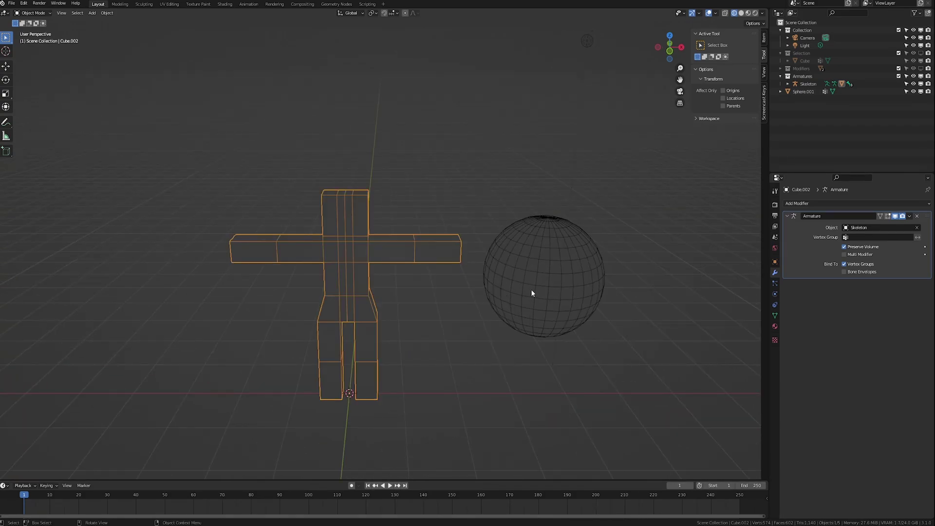